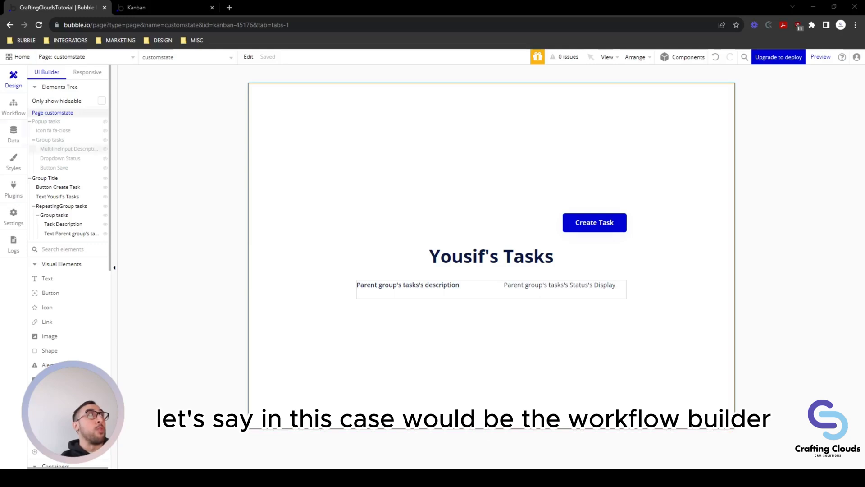
Step: Look over the customstate page's workflow events and return to the page design
left_click(14, 106)
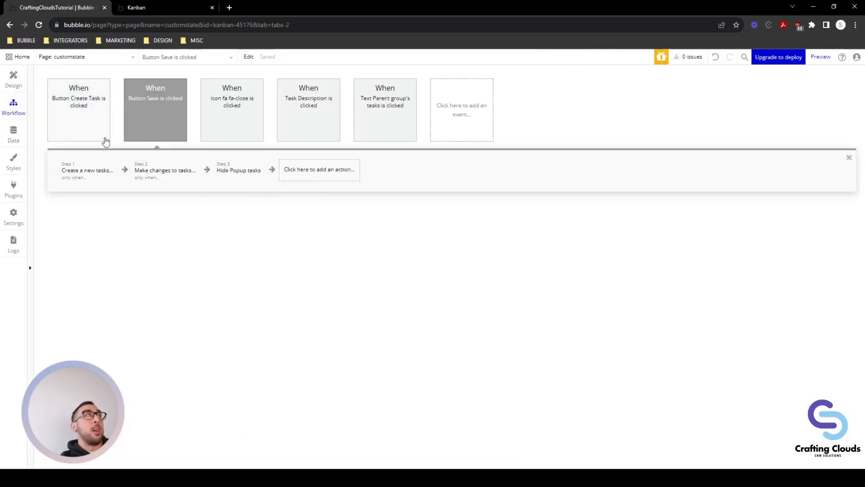
left_click(14, 81)
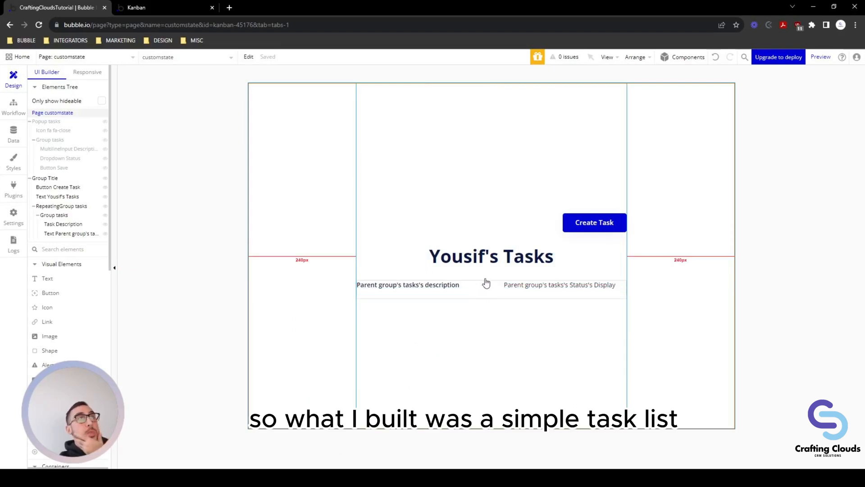
Step: Refresh the running task list page and inspect the popup for a new task and for the "Do laundry" task
left_click(162, 8)
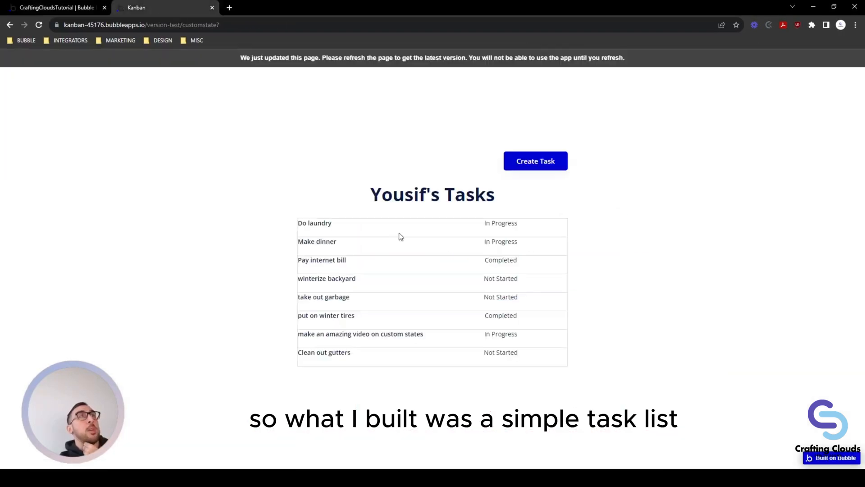
left_click(39, 24)
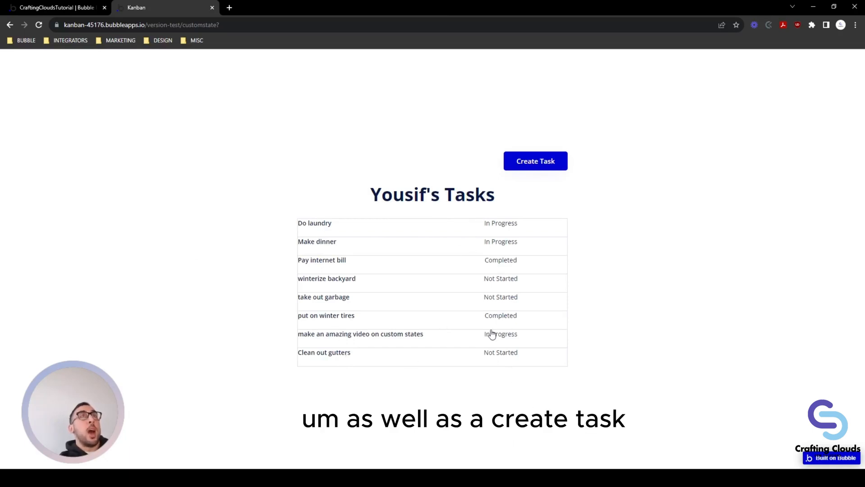
left_click(520, 165)
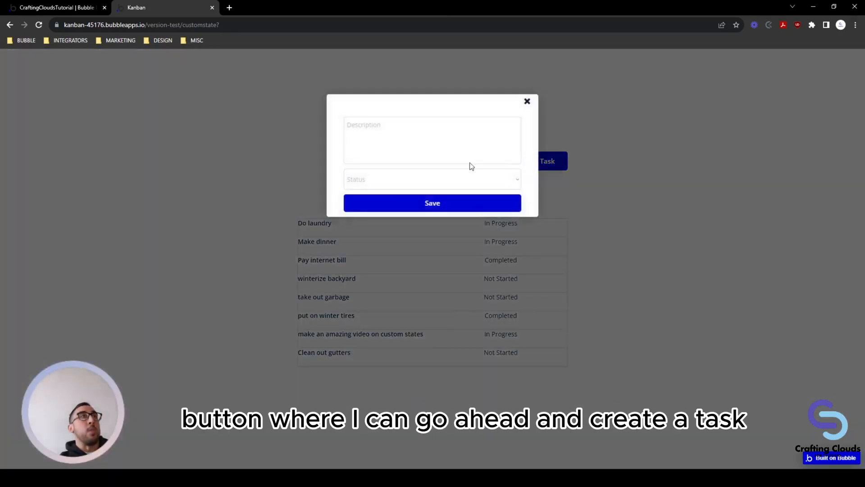
left_click(526, 102)
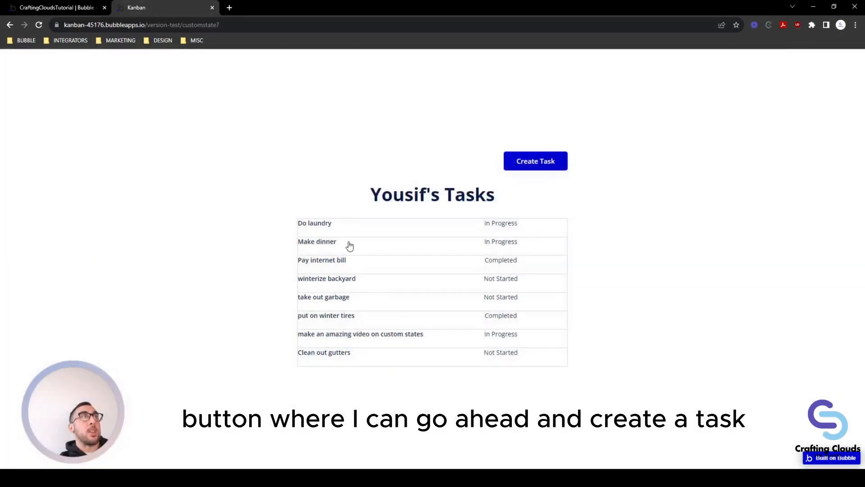
left_click(322, 223)
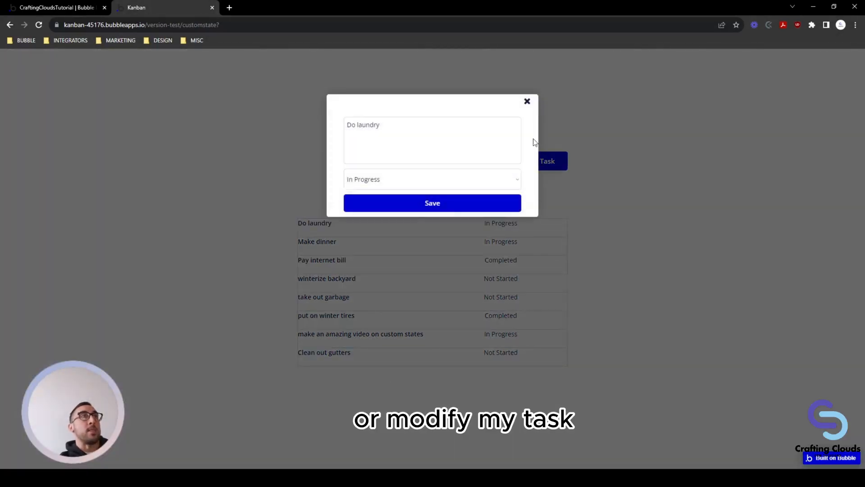
left_click(527, 101)
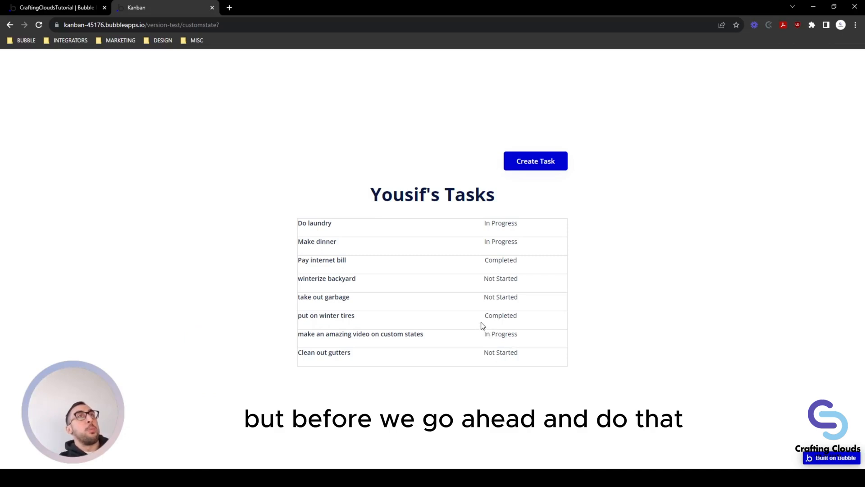
Step: Return to the Bubble editor and examine the Task Status option set's name and its options
left_click(60, 10)
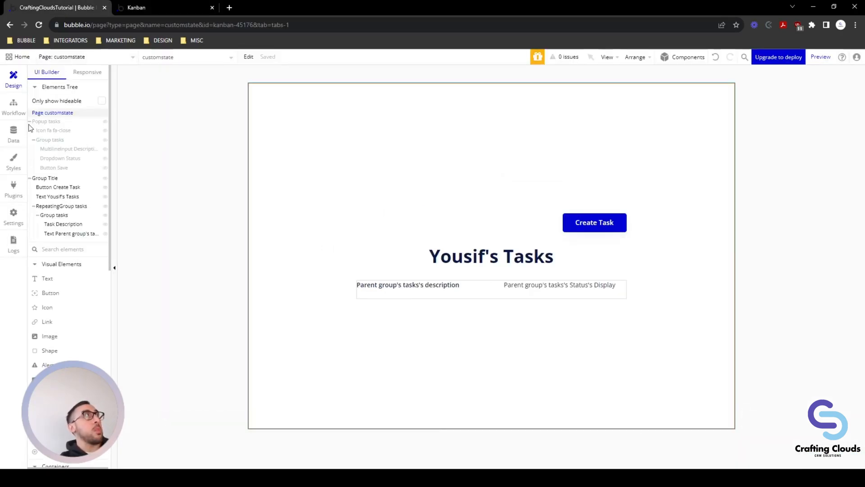
left_click(14, 133)
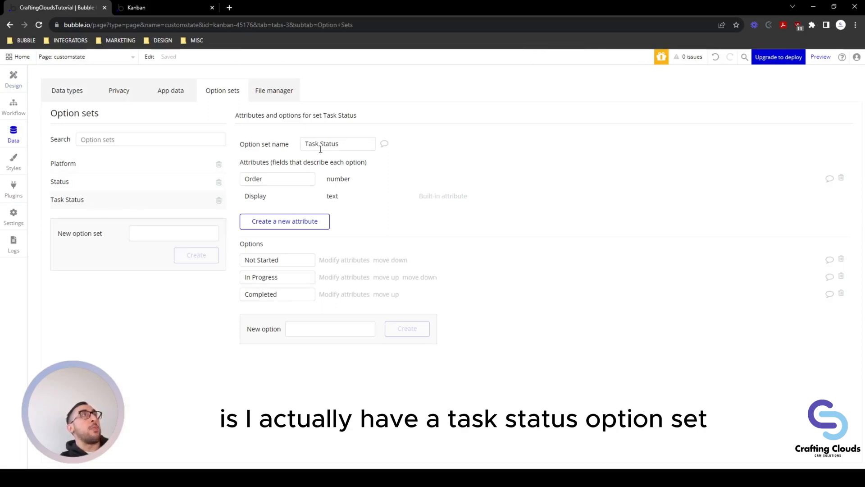
left_click_drag(339, 145, 301, 144)
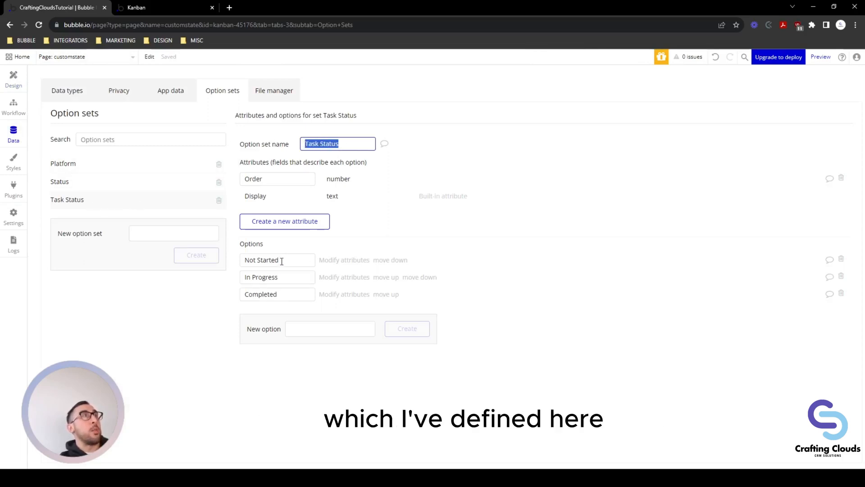
left_click_drag(283, 261, 236, 264)
left_click_drag(290, 277, 230, 283)
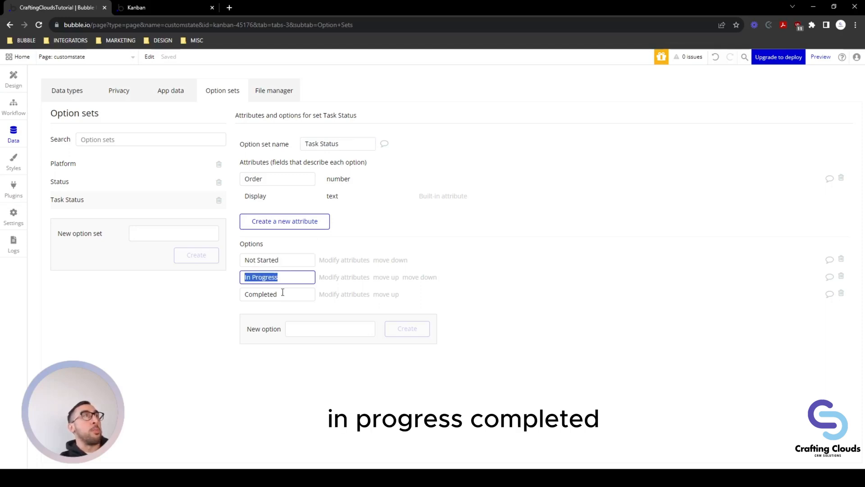
left_click_drag(283, 293, 240, 299)
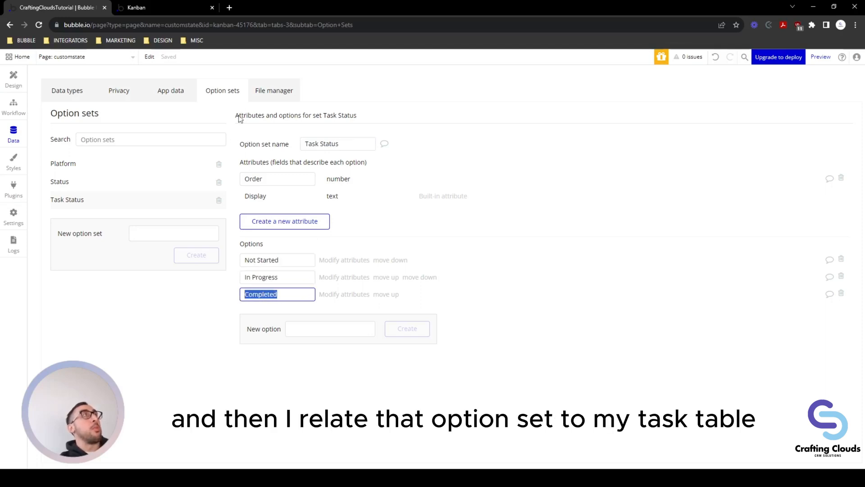
Step: Examine the Status and description fields of the tasks data type
left_click(78, 100)
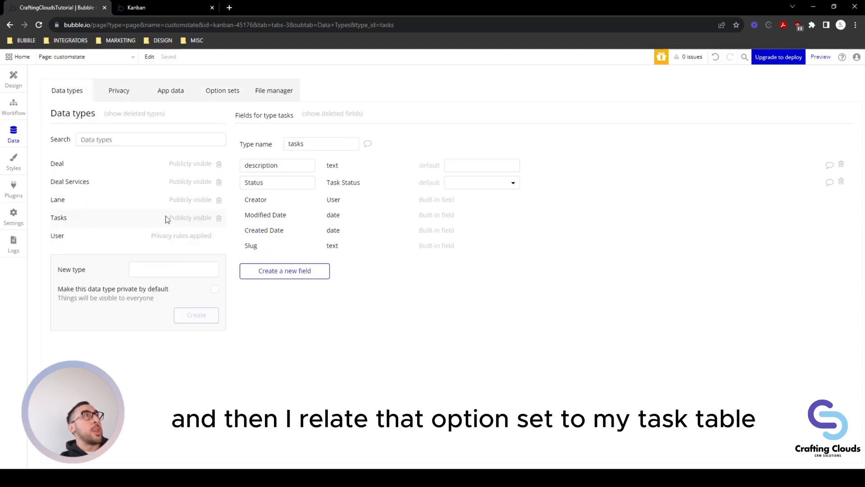
double_click(286, 179)
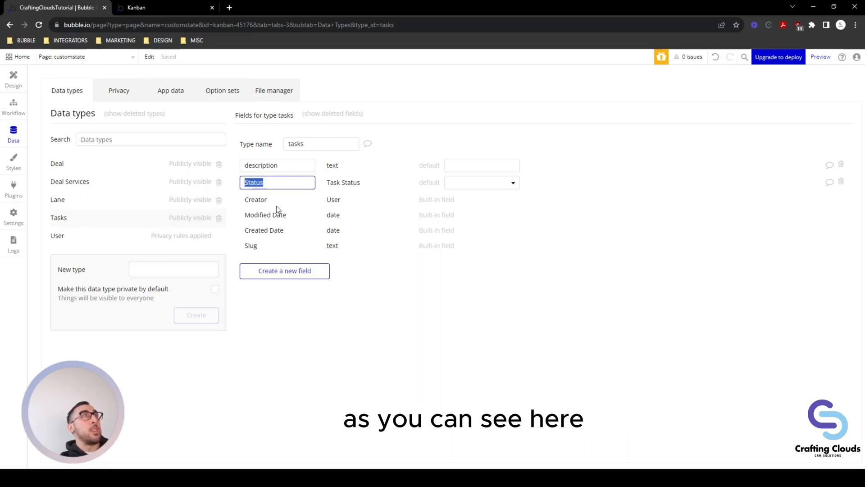
double_click(284, 165)
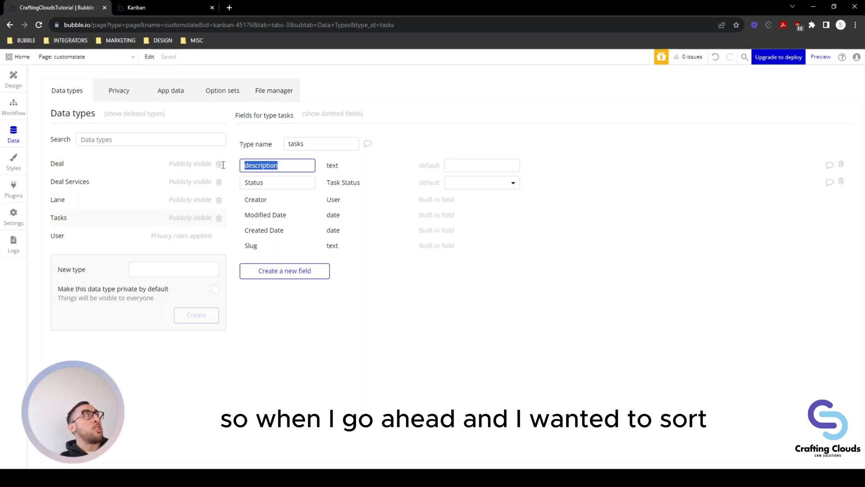
Step: Check which sort fields the tasks repeating group's data source search offers, comparing with the running task list
left_click(13, 80)
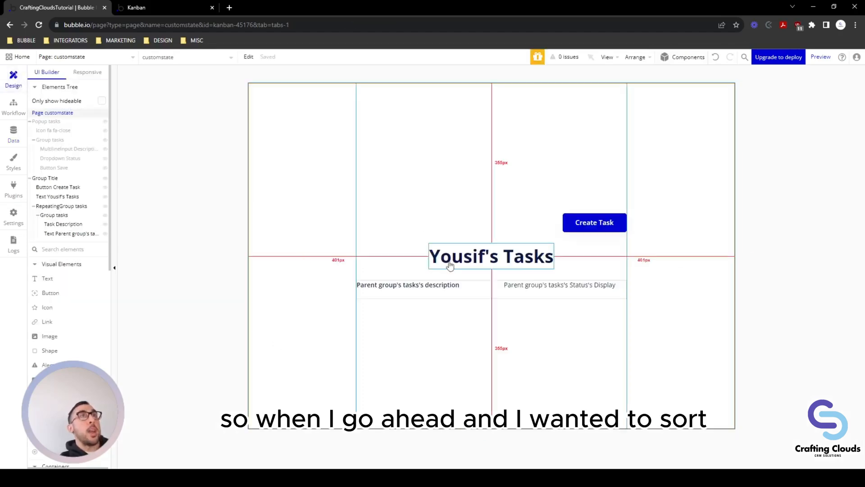
left_click(488, 296)
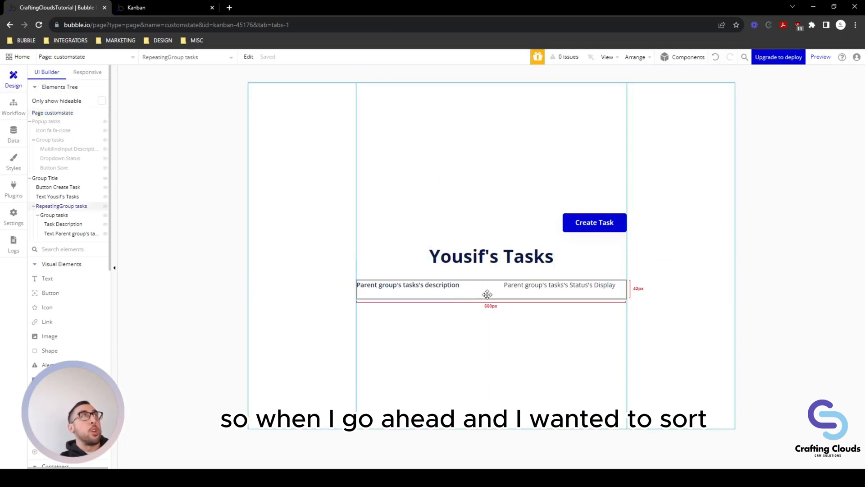
left_click(185, 12)
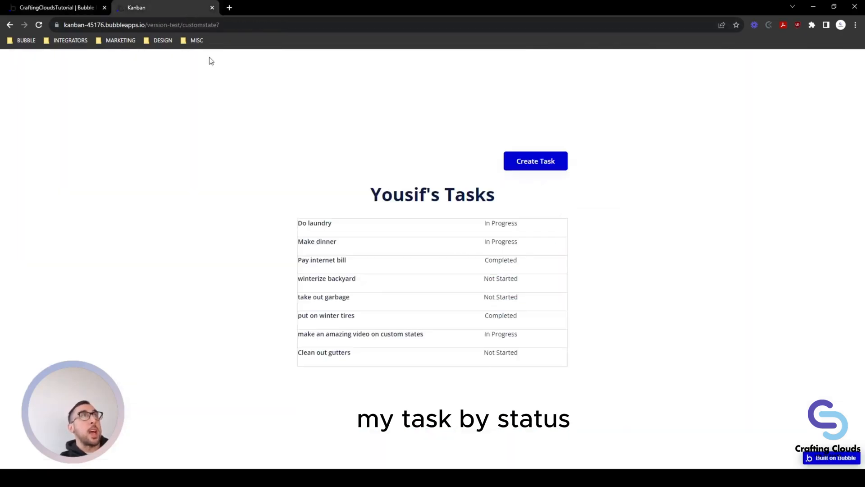
left_click(72, 8)
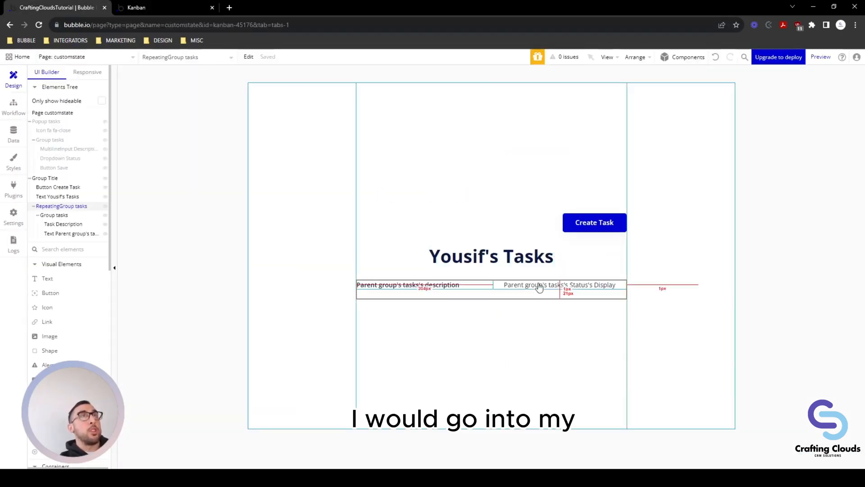
double_click(487, 293)
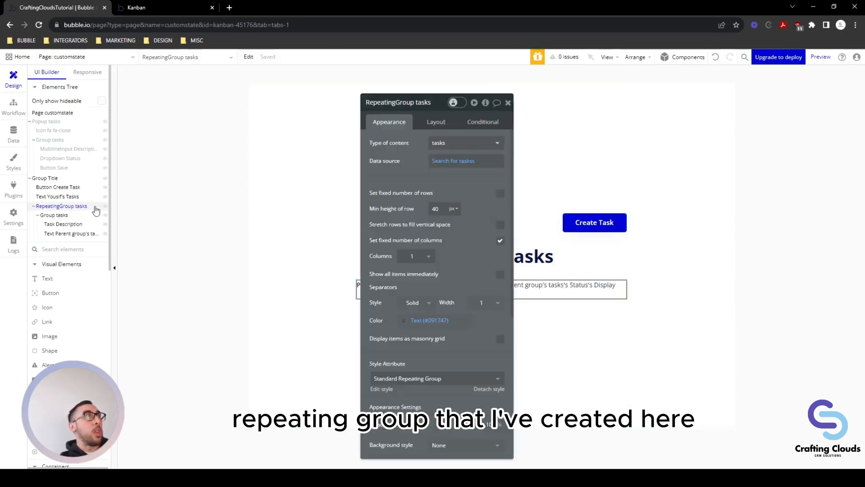
left_click(451, 163)
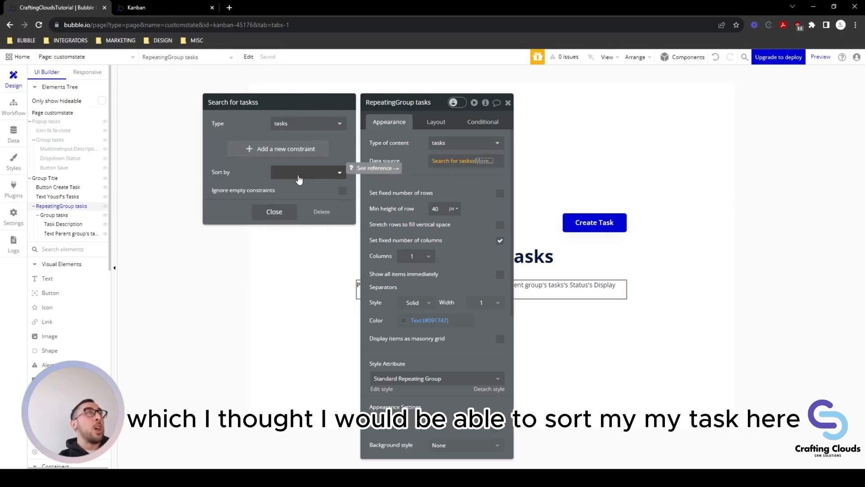
left_click(298, 175)
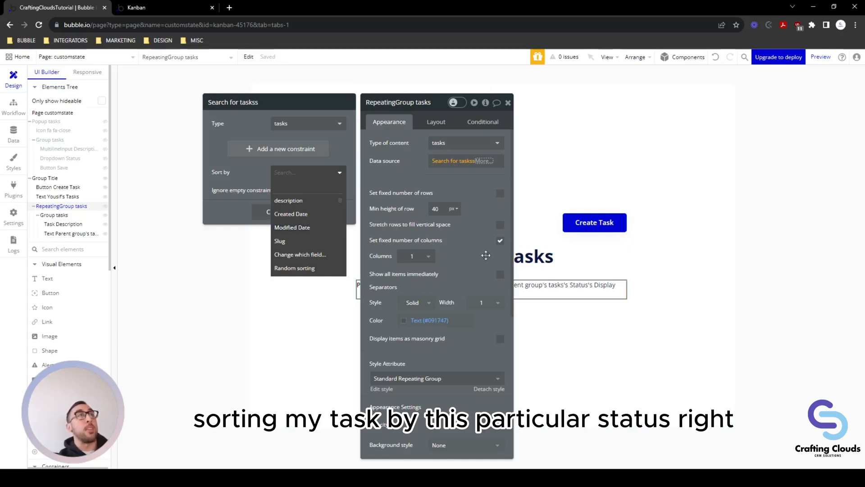
left_click(252, 172)
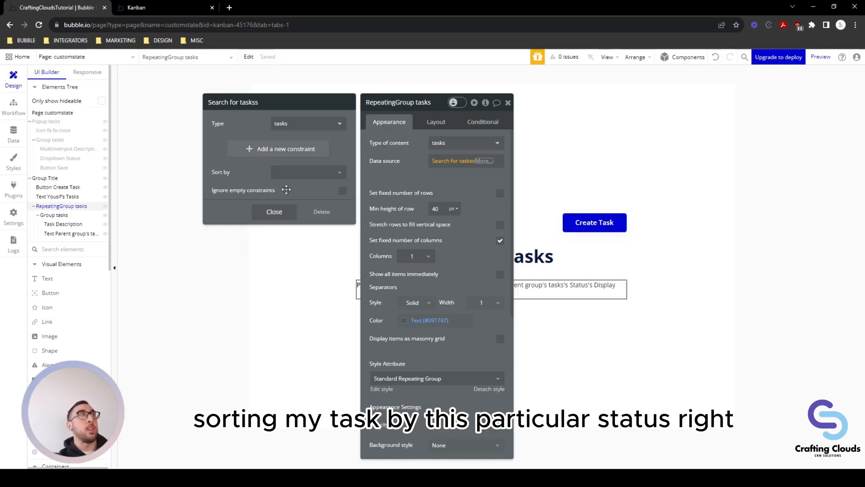
left_click(274, 213)
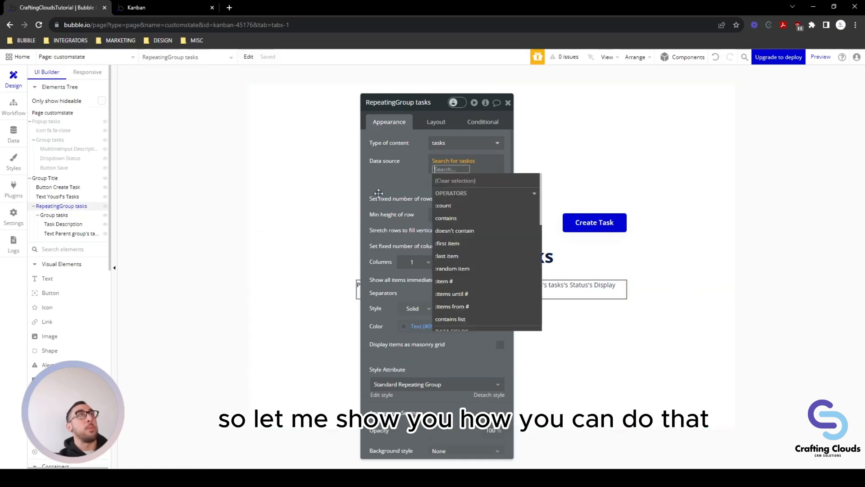
left_click(508, 103)
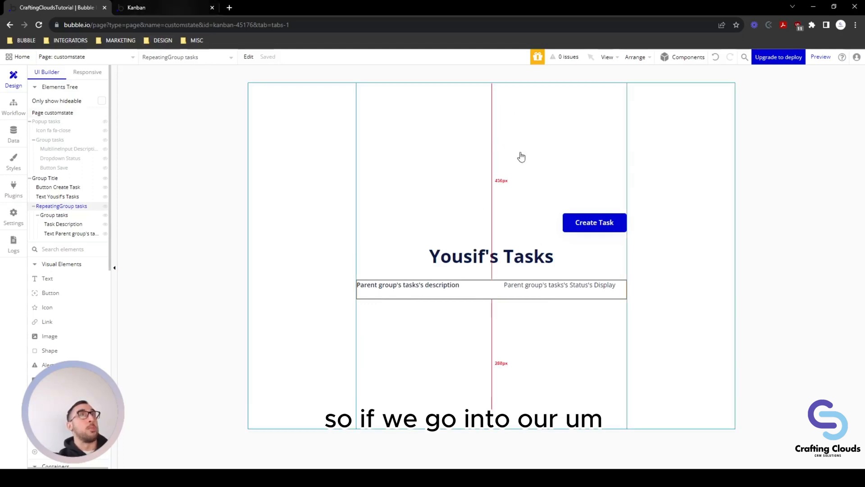
Step: Examine the description and status fields of the new-task popup in the running app
left_click(153, 8)
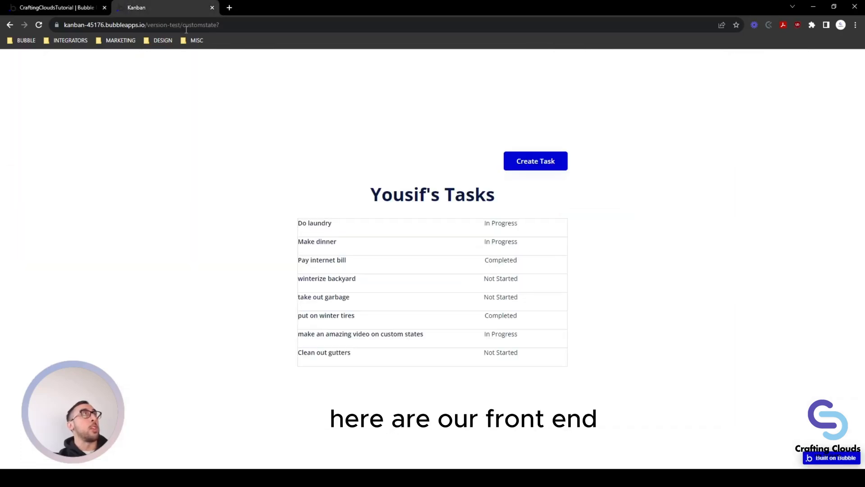
left_click(539, 164)
left_click(377, 148)
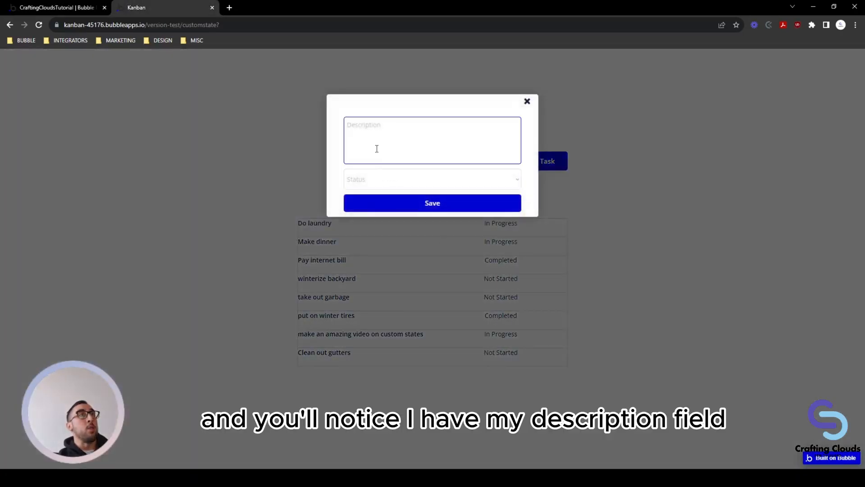
left_click(377, 186)
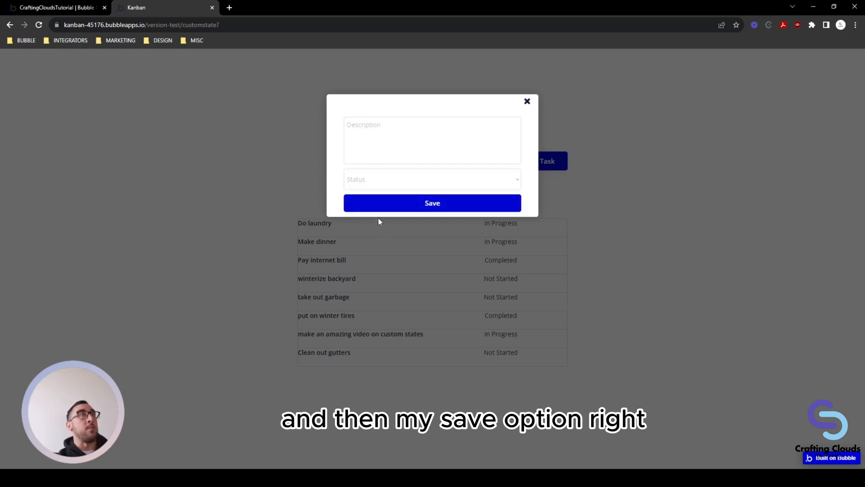
left_click(409, 170)
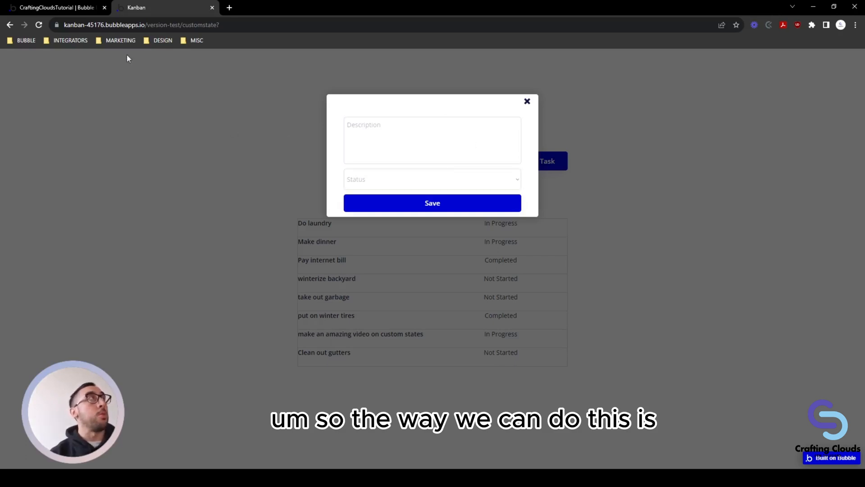
Step: Return to the Bubble editor and create a number field named SortOrder on the tasks data type
left_click(78, 10)
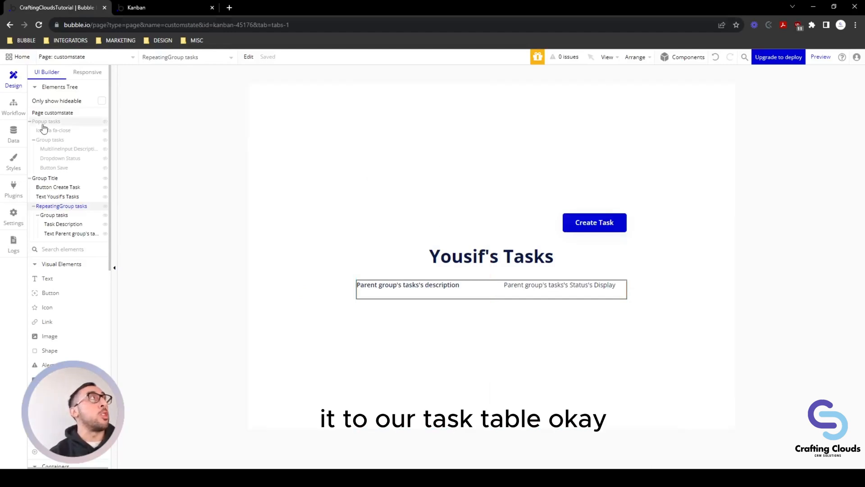
left_click(21, 146)
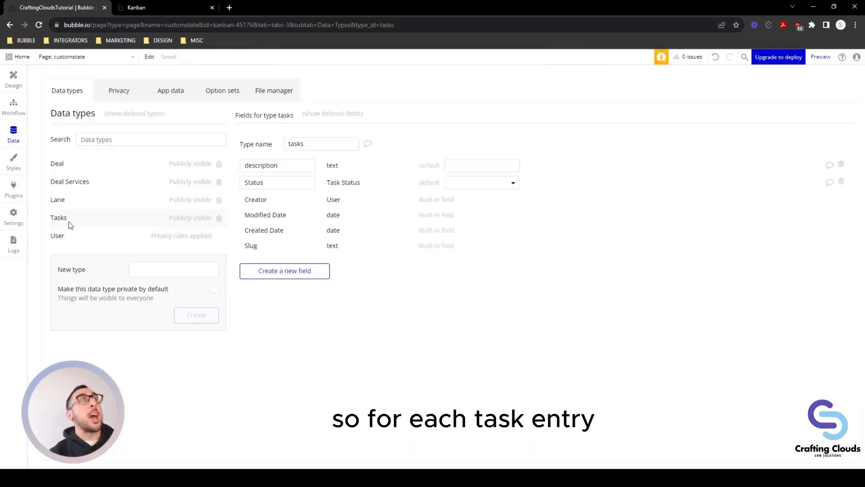
left_click(267, 276)
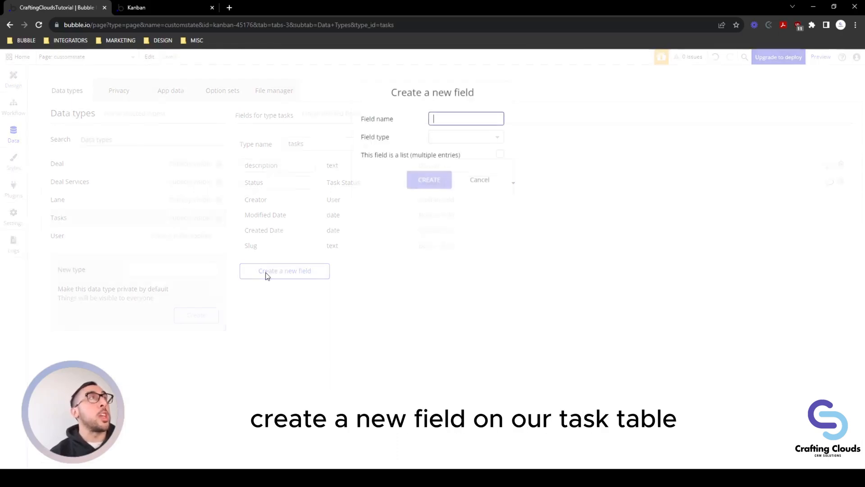
left_click(456, 142)
scroll(460, 212, "down", 2)
left_click(459, 214)
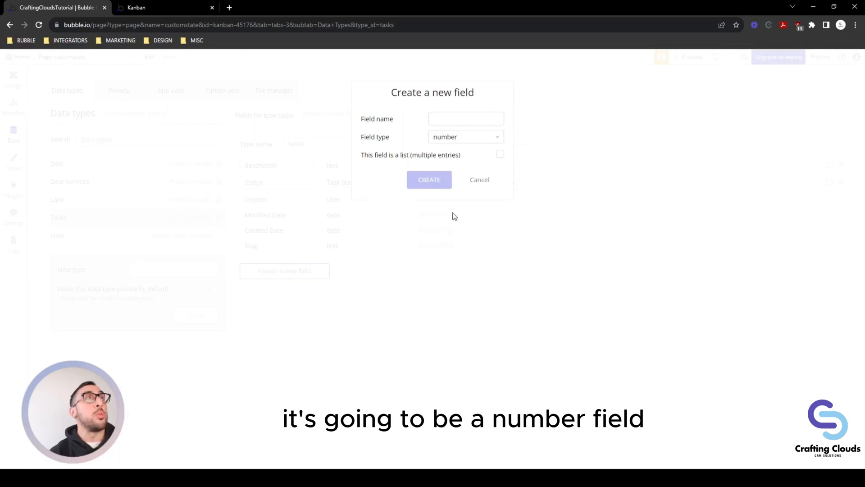
left_click(453, 119)
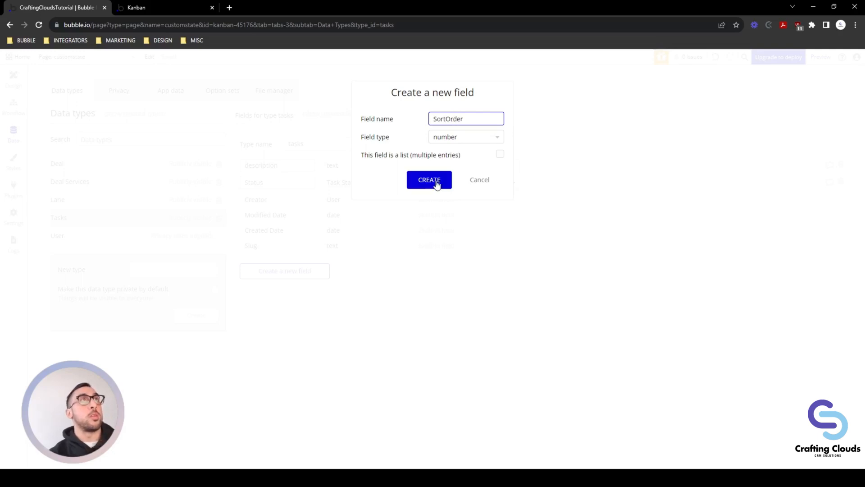
left_click(439, 180)
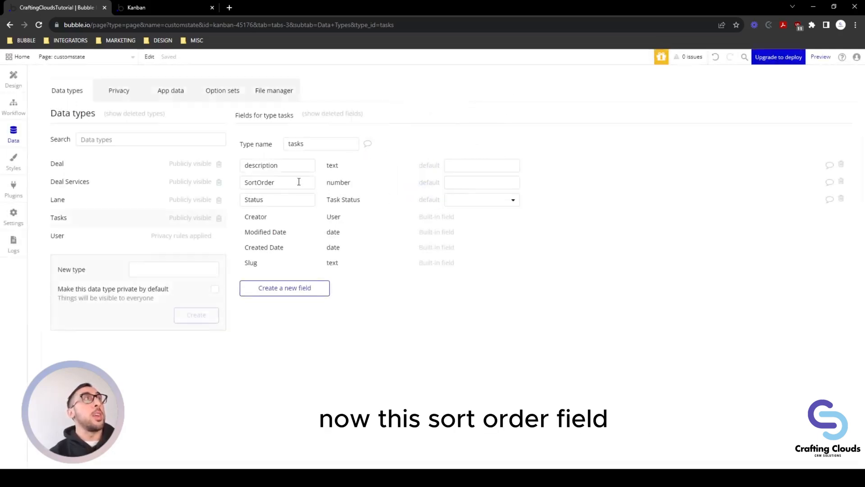
left_click_drag(284, 185, 233, 185)
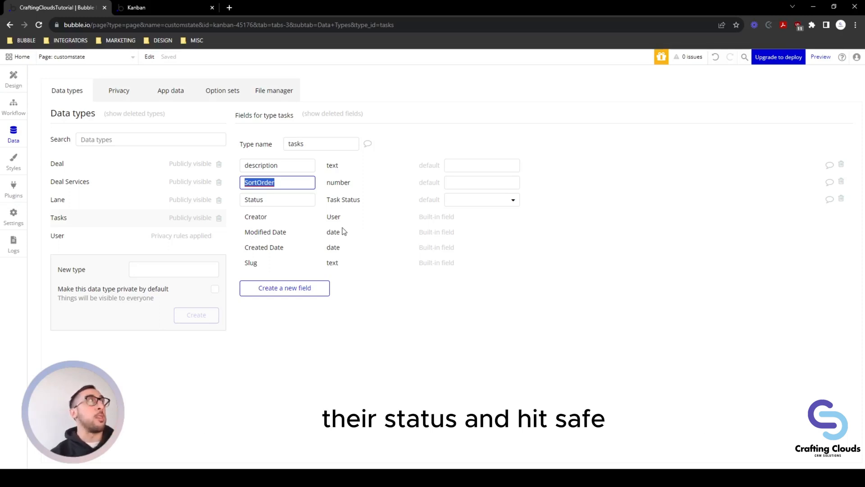
left_click(286, 183)
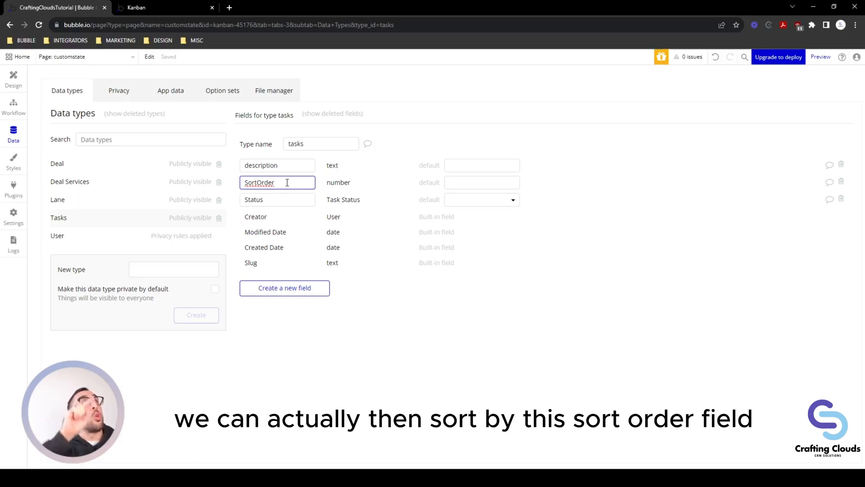
left_click_drag(292, 182, 234, 185)
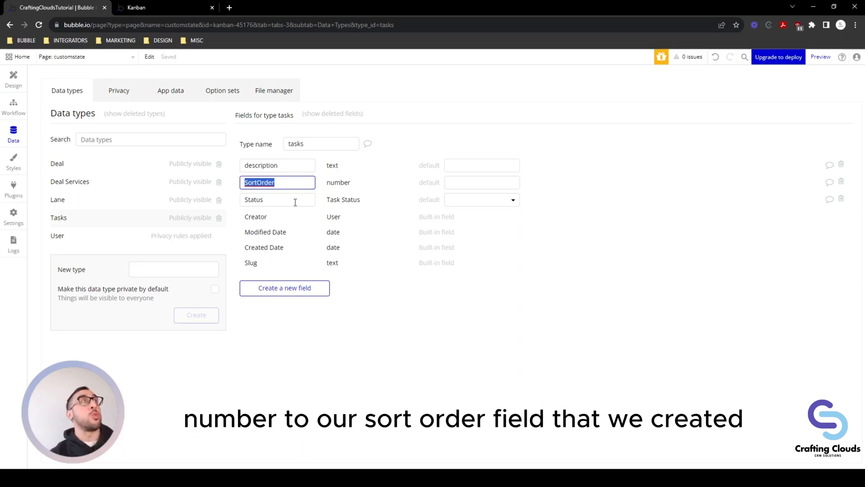
left_click(284, 184)
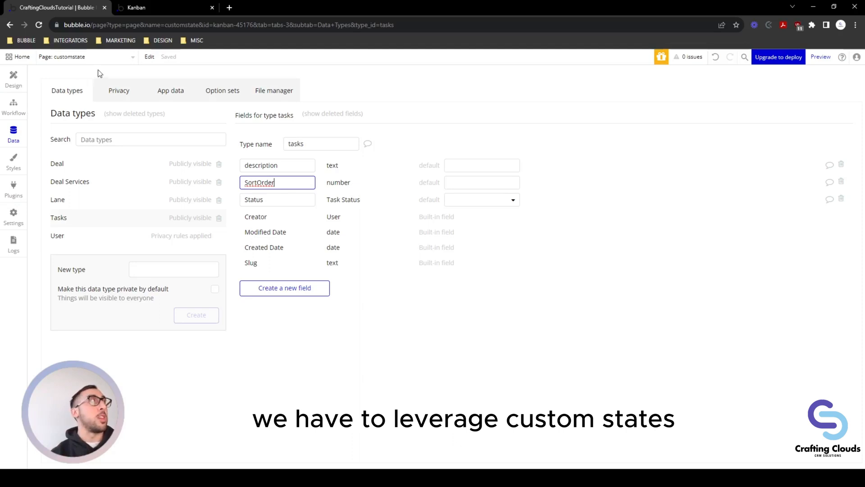
Step: Add an Input element to the tasks popup on the customstate page, between the description input and the Status dropdown
left_click(14, 81)
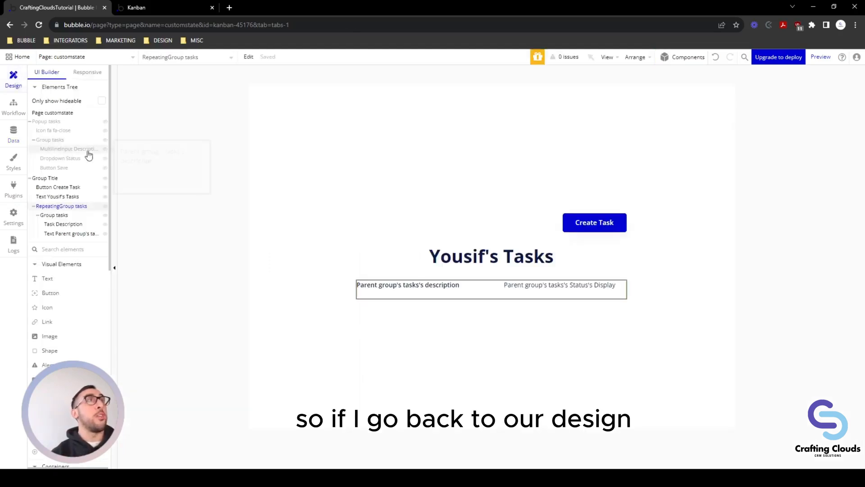
left_click(59, 124)
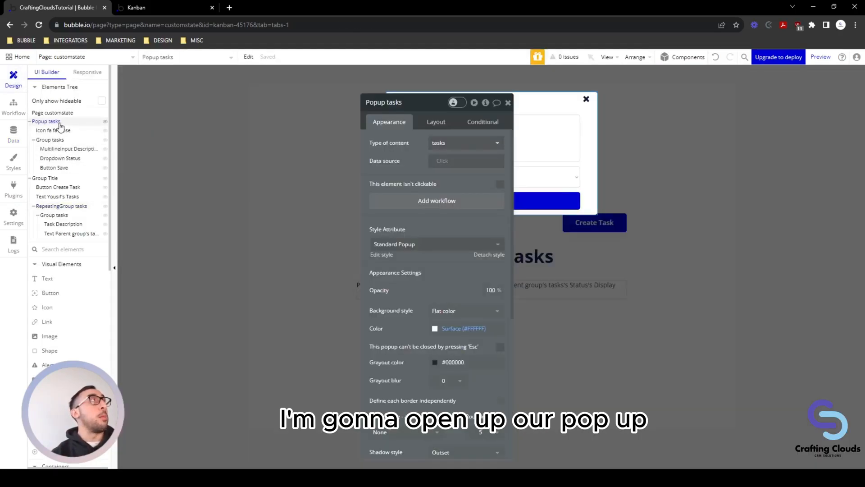
left_click_drag(431, 104, 244, 80)
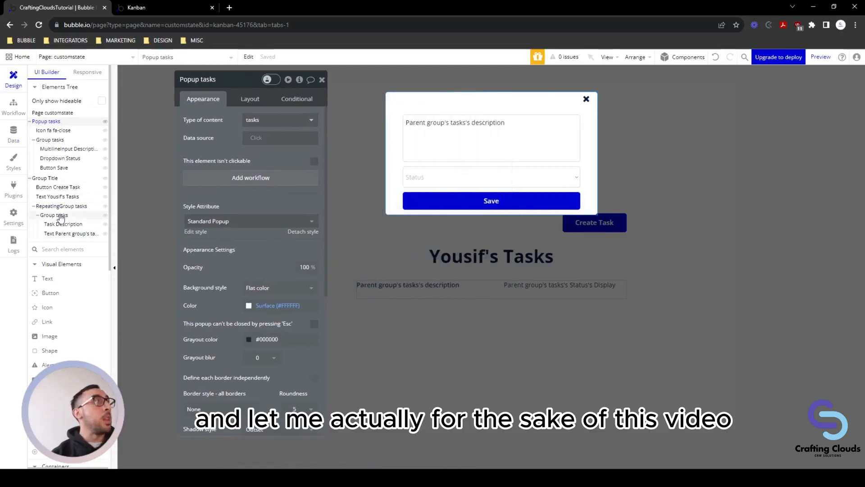
scroll(70, 331, "down", 10)
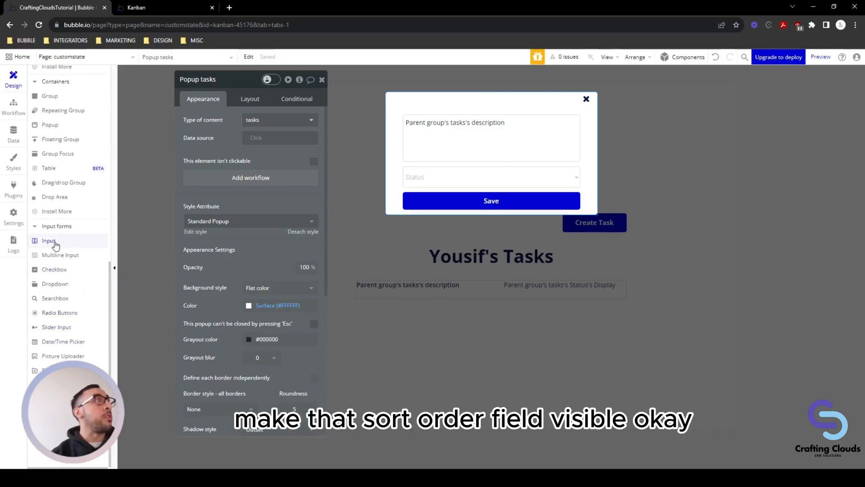
left_click_drag(55, 245, 431, 167)
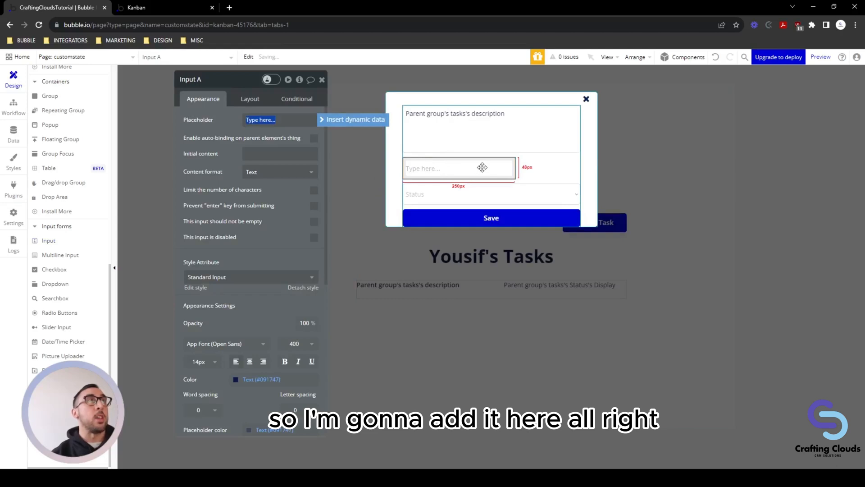
Step: Make the new input's width flexible instead of fixed, with a minimum width of 0 px
left_click(250, 99)
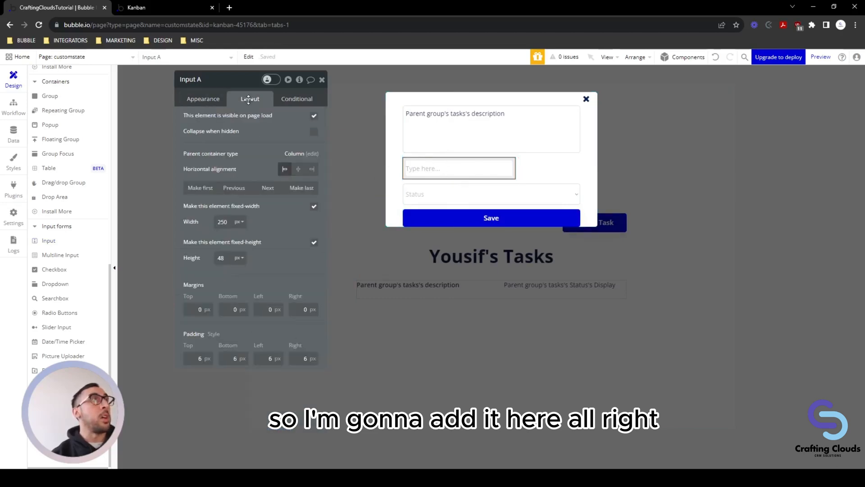
left_click(314, 207)
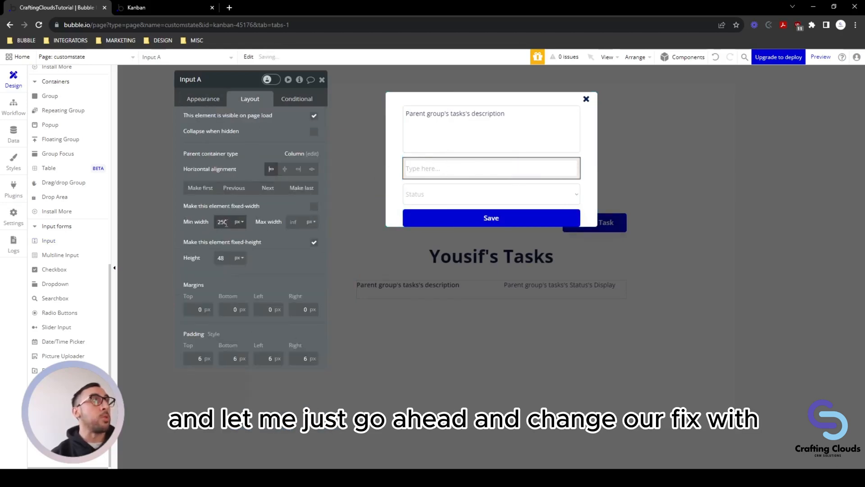
type("0")
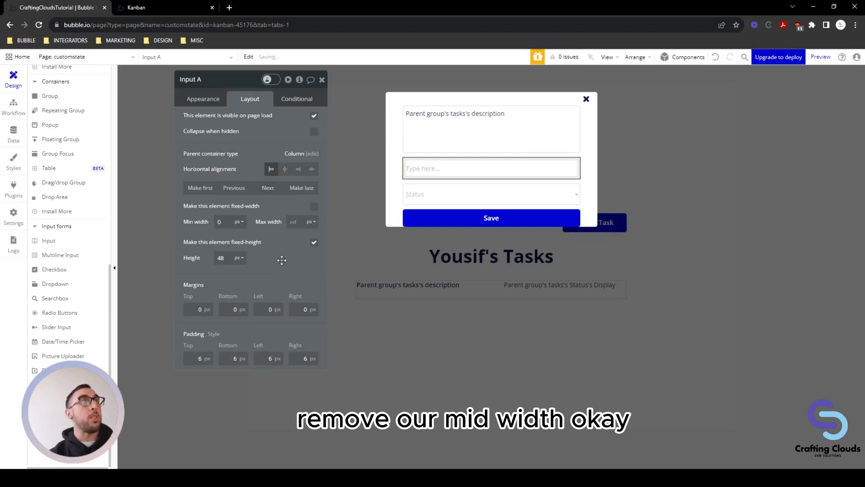
Step: Set the new input's placeholder to "Sort Order"
left_click(203, 99)
left_click(292, 119)
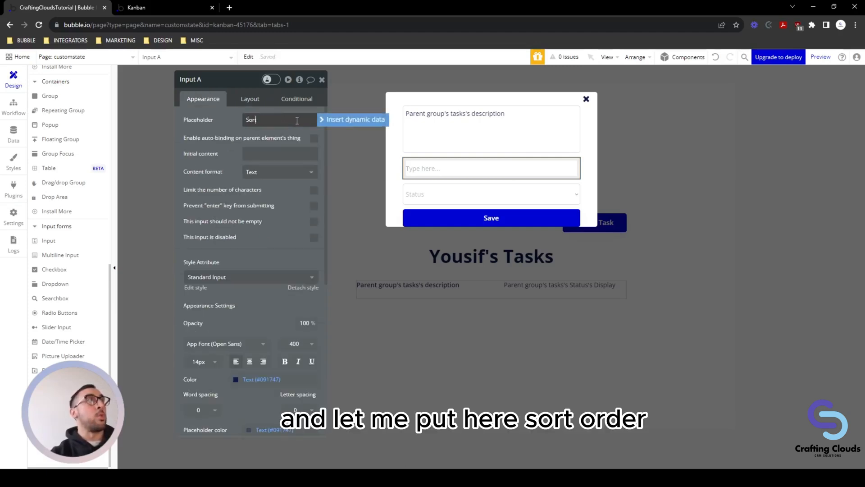
left_click(235, 131)
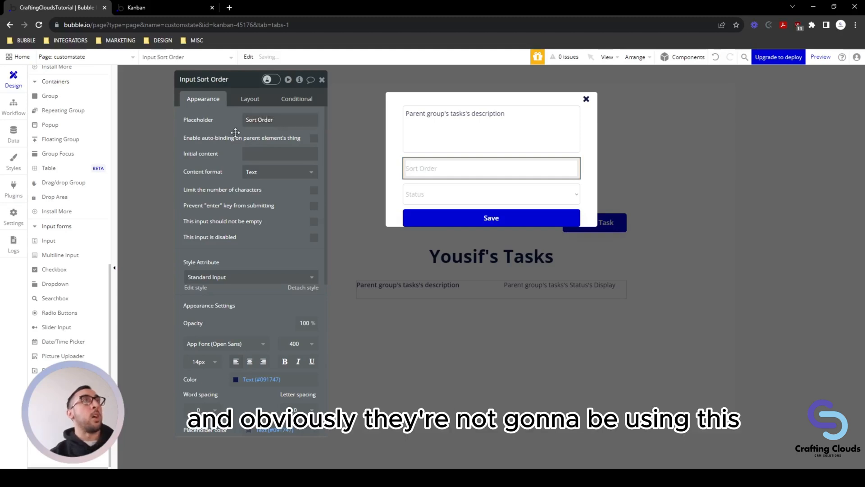
Step: Set the Sort Order input's initial content to Parent group's tasks's SortOrder and its content format to Integer
left_click(265, 154)
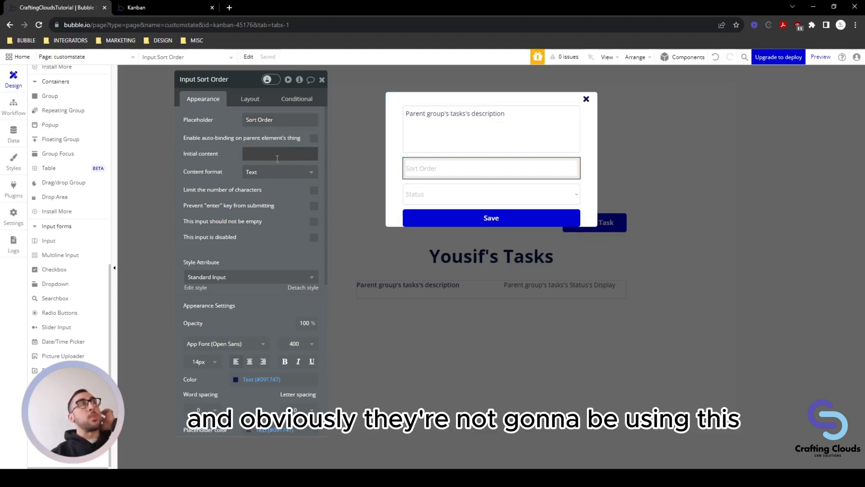
left_click(335, 153)
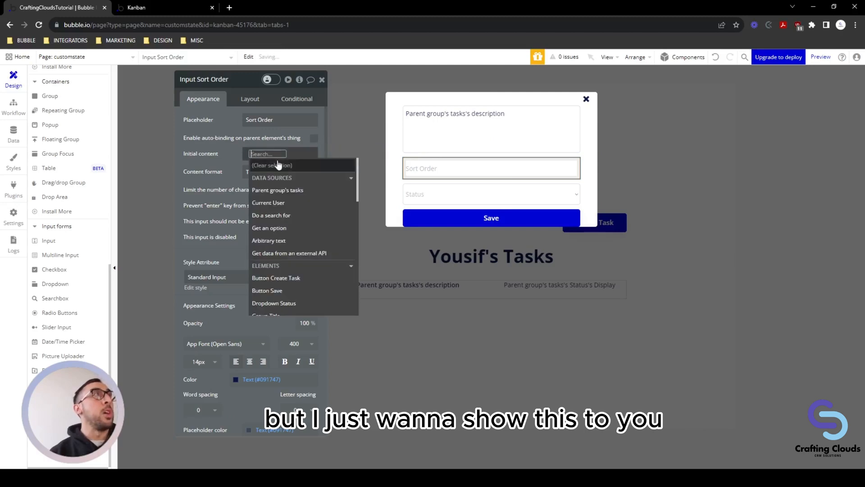
left_click(292, 191)
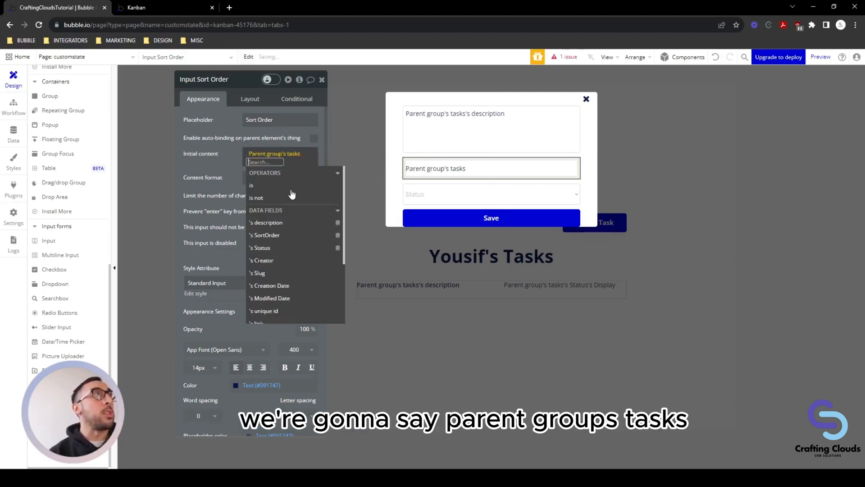
left_click(290, 234)
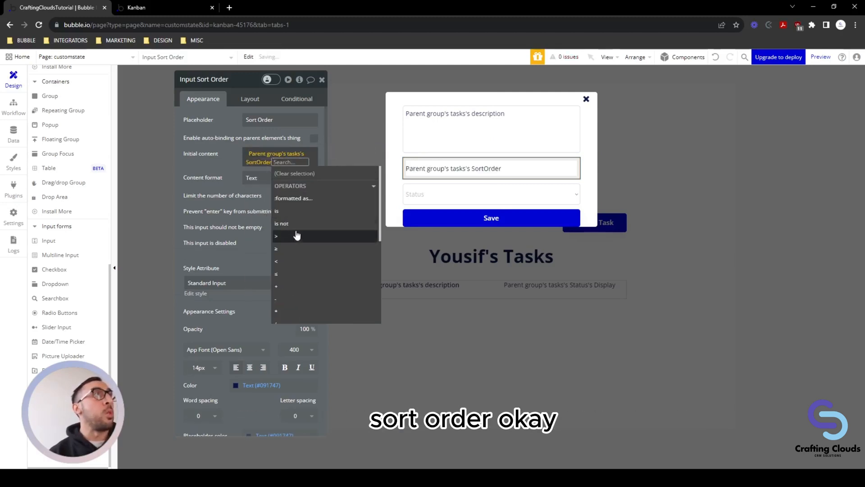
left_click(213, 168)
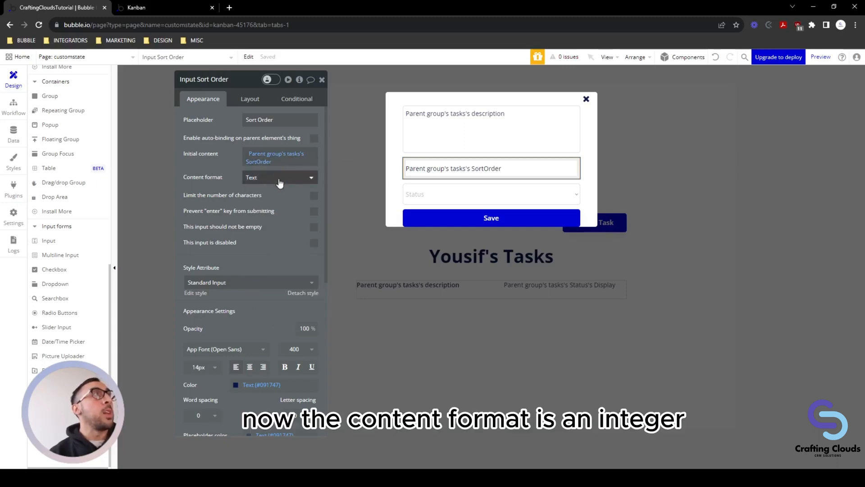
left_click(247, 178)
left_click(279, 249)
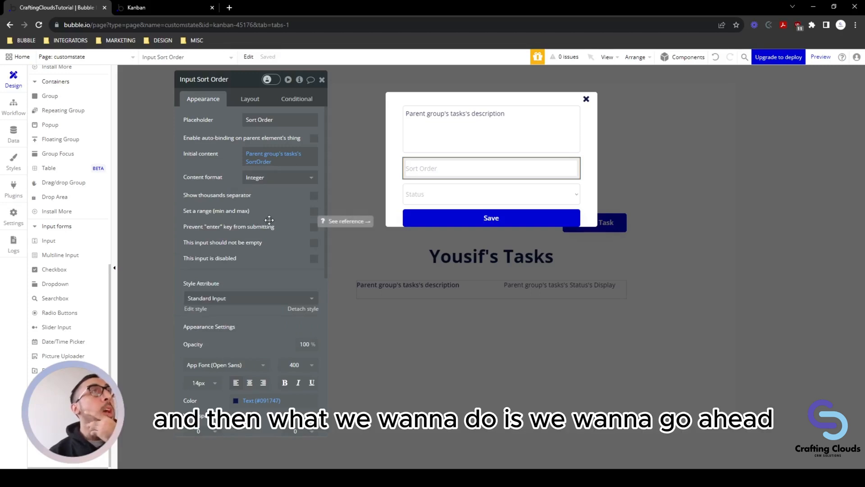
Step: Set the tasks popup's minimum height to 0 px and maximum height to 350 px, and disable fitting its height to content
left_click(392, 197)
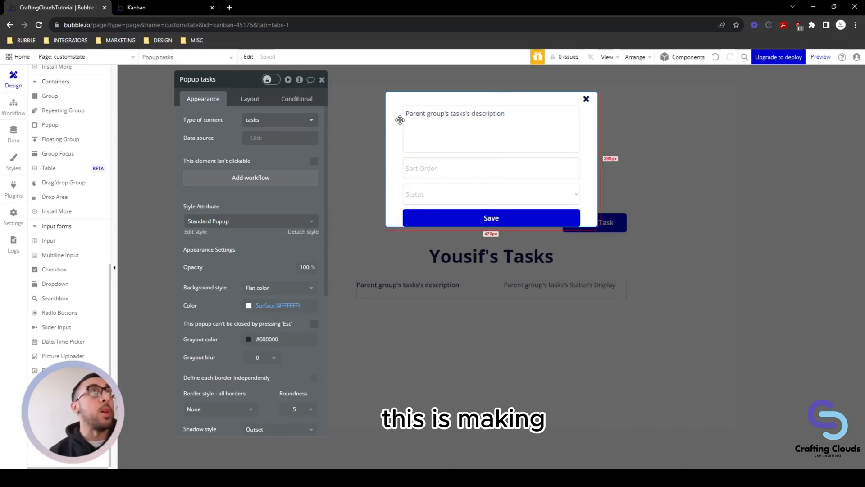
left_click(263, 99)
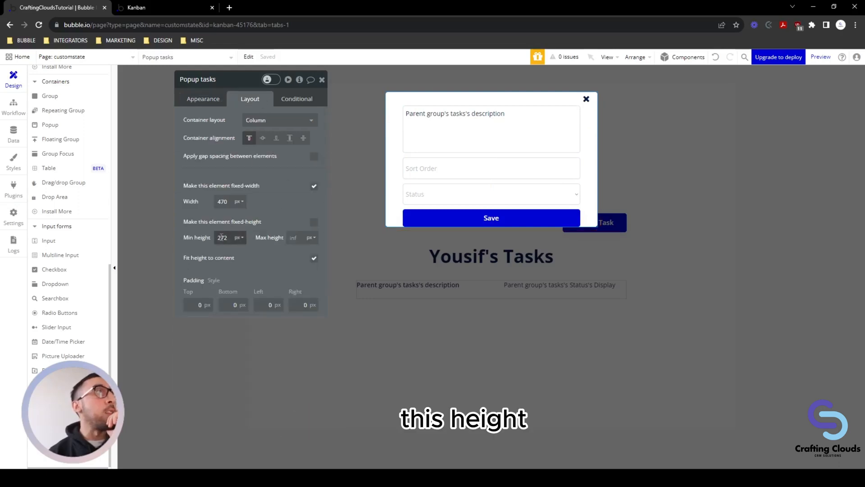
left_click(246, 250)
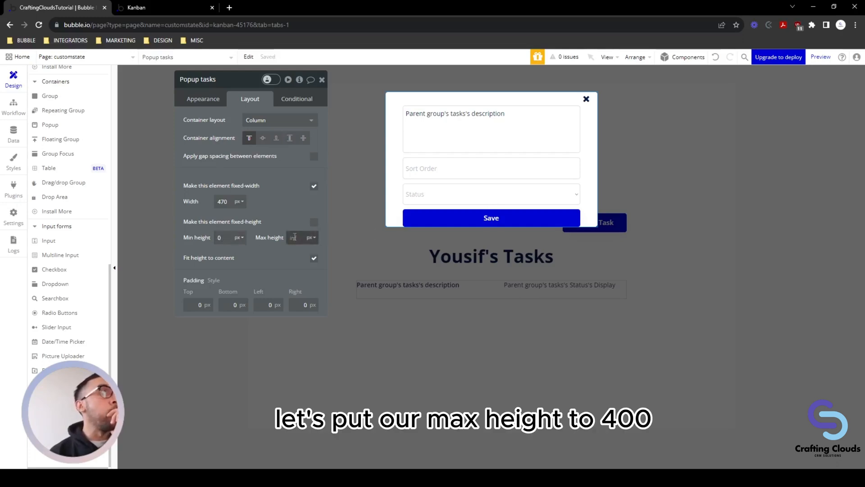
type("40")
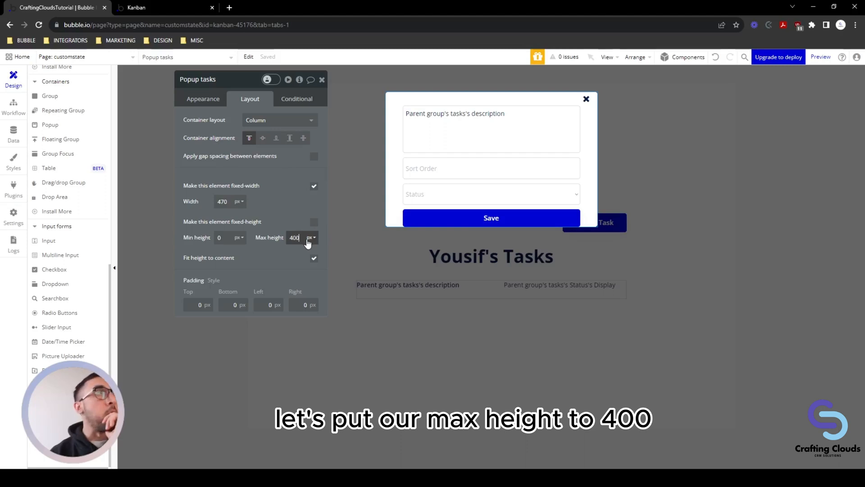
type("0")
left_click(314, 258)
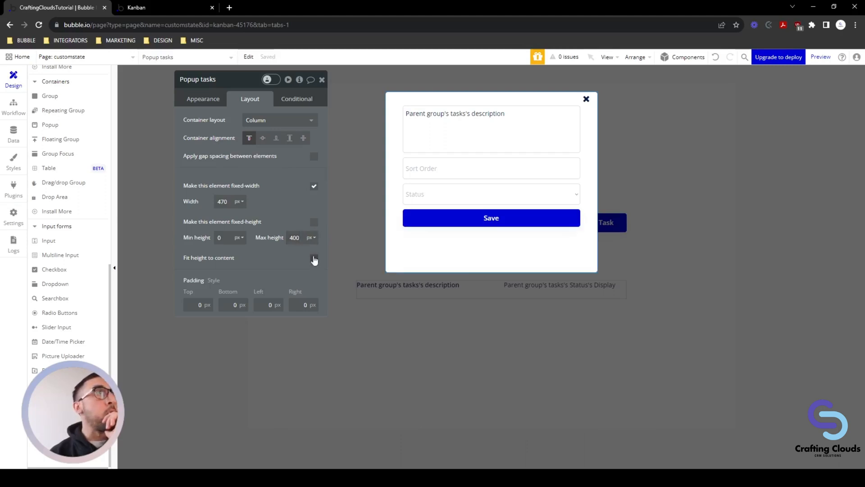
double_click(307, 239)
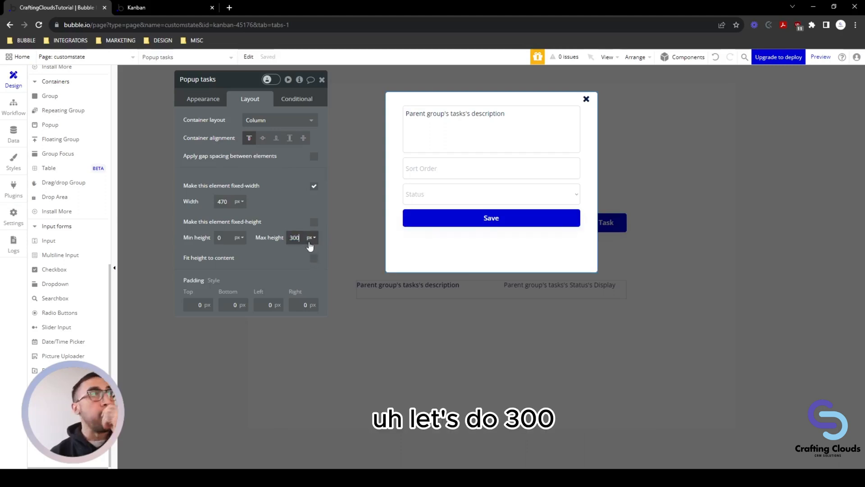
type("300")
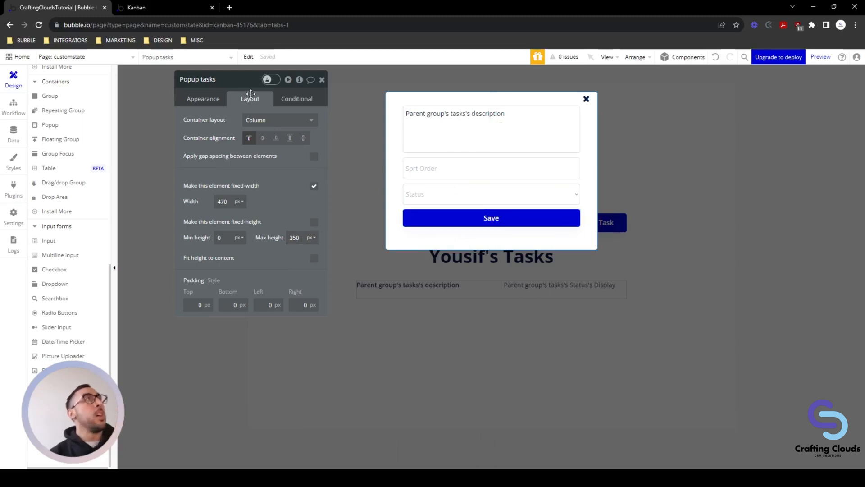
Step: Move the Status dropdown out of its group to below the Save button in the tasks popup
left_click(219, 107)
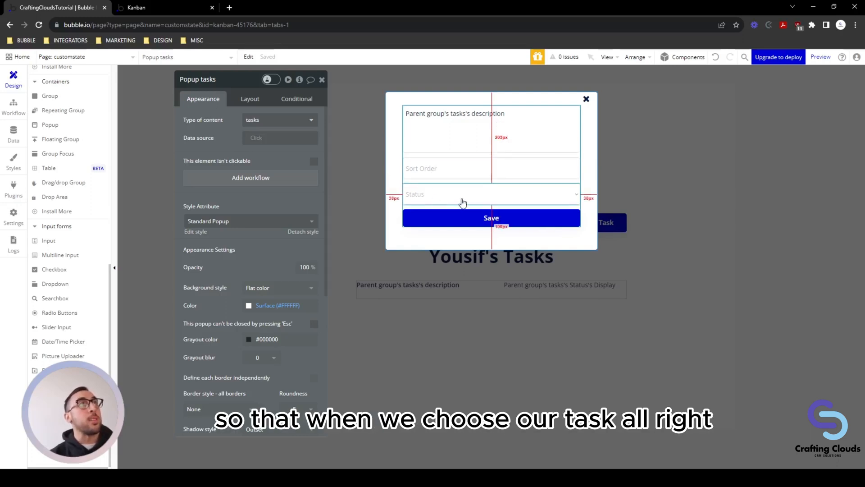
mouse_move(463, 203)
left_mouse_down()
mouse_move(467, 159)
mouse_move(466, 201)
mouse_move(479, 158)
mouse_move(472, 201)
left_mouse_up()
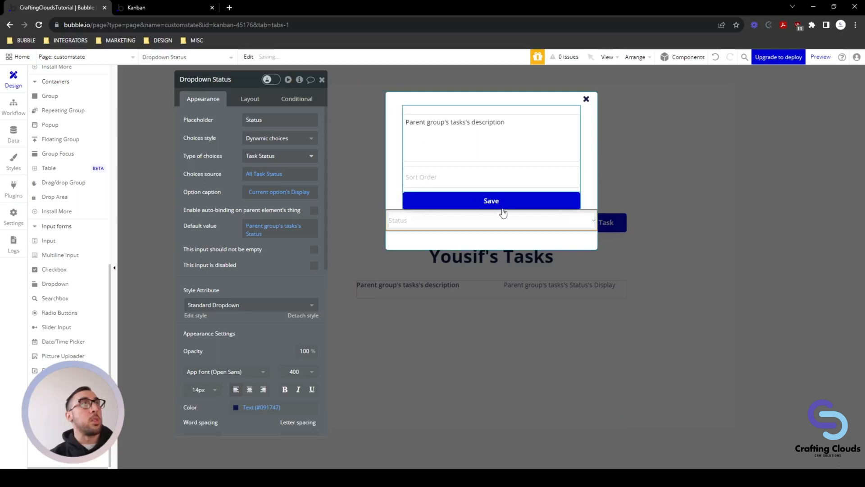
Step: Undo moving the Status dropdown out of its group, and place it directly above the Sort Order input in the tasks popup
left_click(716, 60)
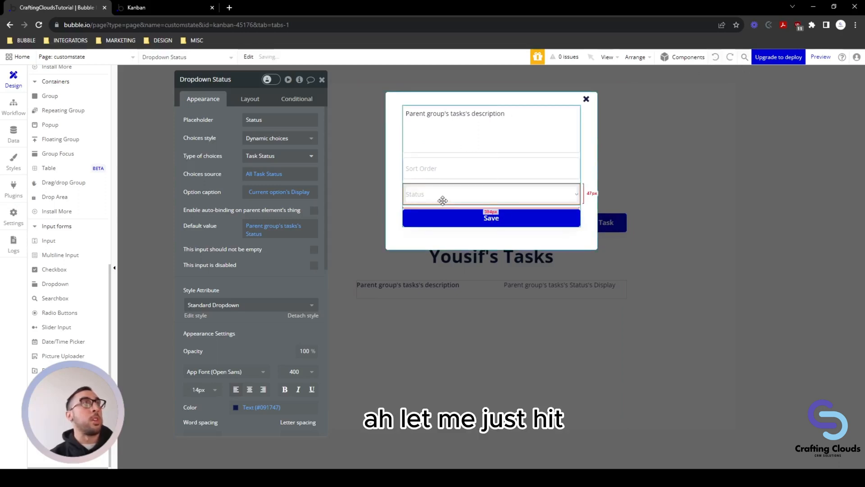
left_click(255, 101)
left_click(235, 189)
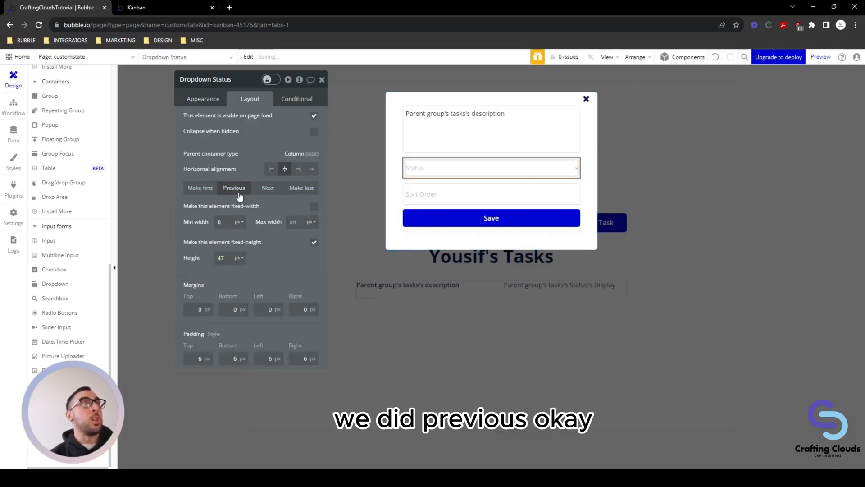
left_click(429, 193)
left_click(426, 171)
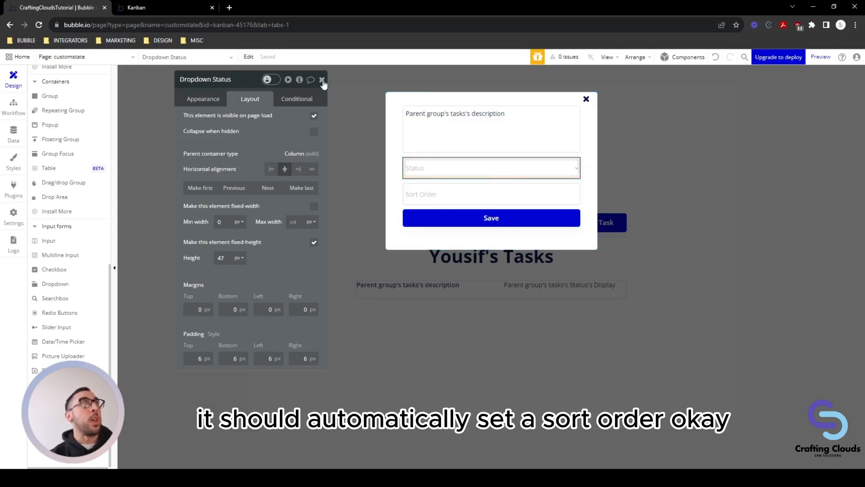
left_click(322, 80)
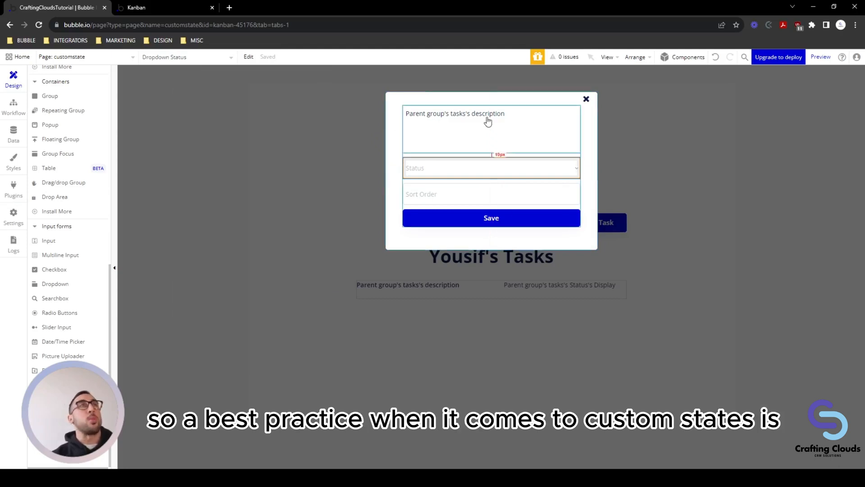
scroll(93, 170, "up", 8)
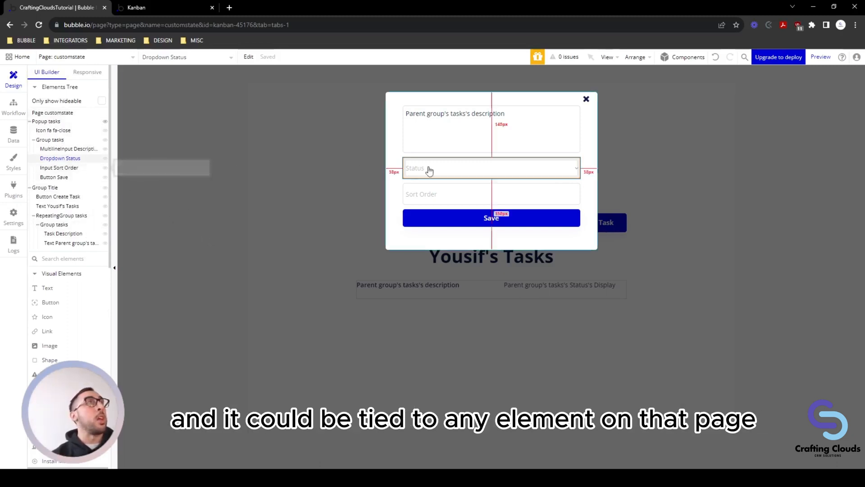
left_click(467, 138)
left_click(450, 168)
left_click(448, 192)
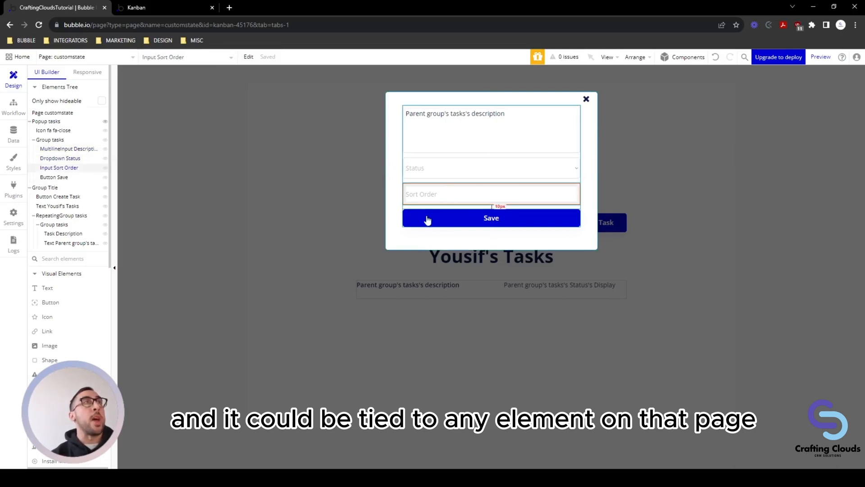
Step: Create a custom state named "Sort" of type number on the customstate page
left_click(51, 114)
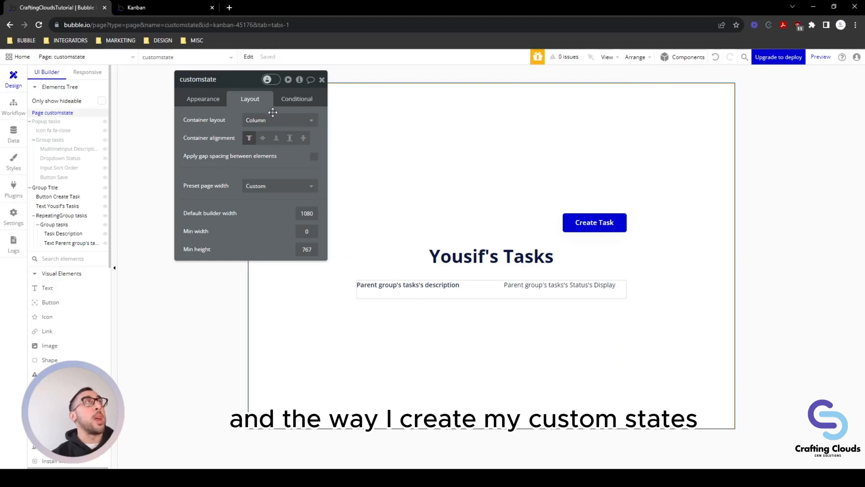
left_click(298, 81)
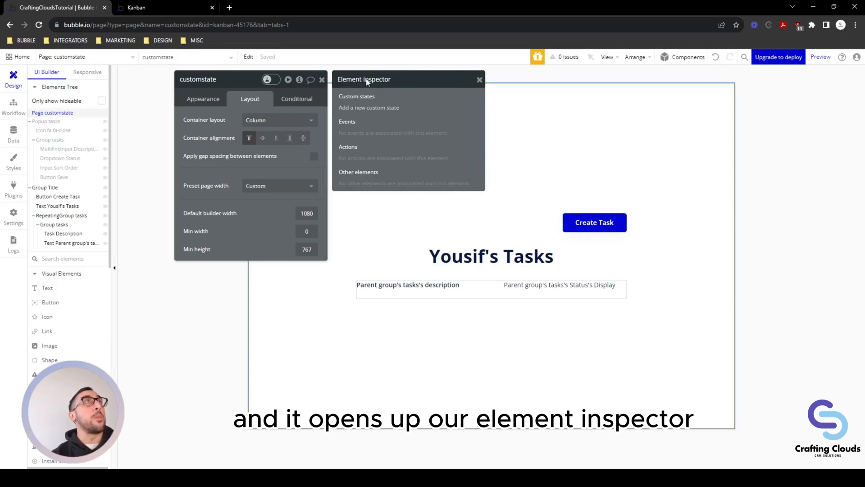
left_click(351, 109)
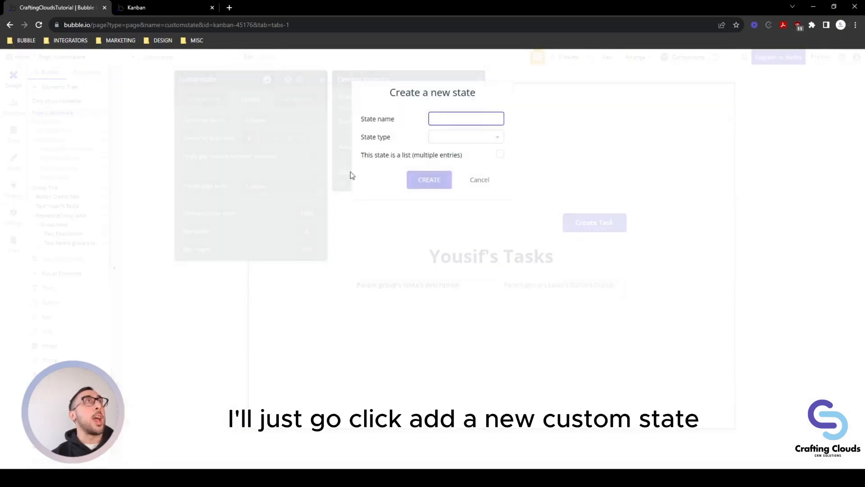
type("Sort")
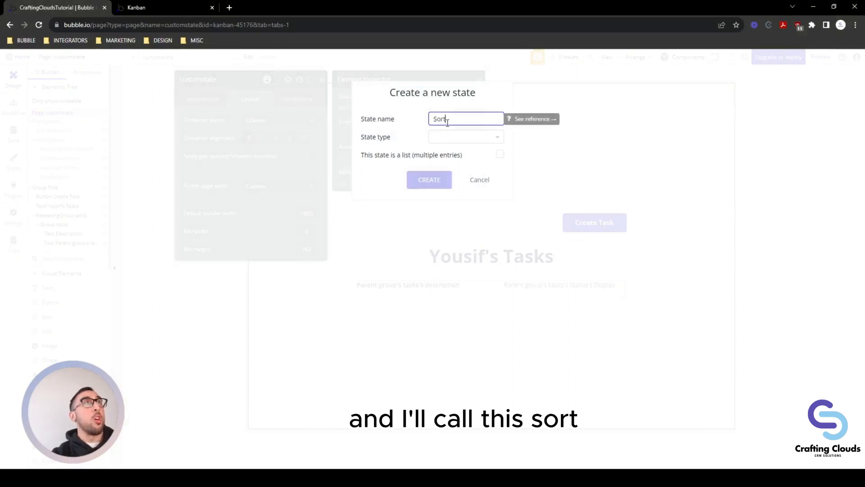
left_click(451, 138)
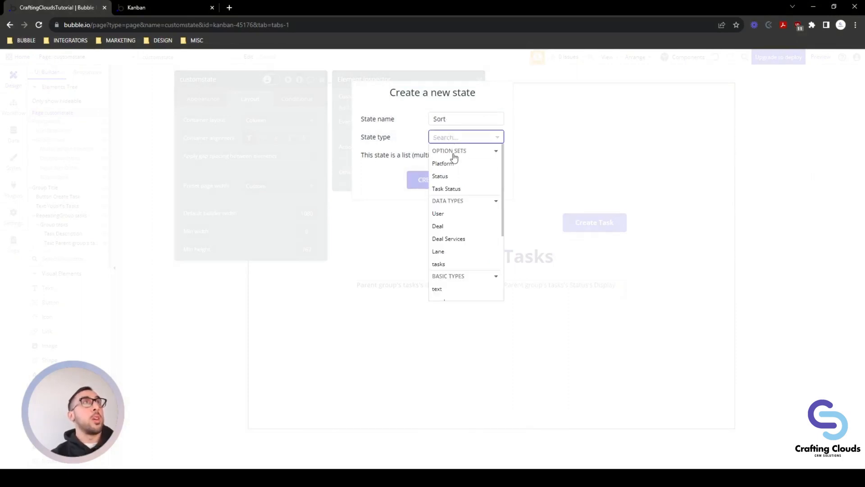
scroll(454, 230, "down", 3)
left_click(455, 222)
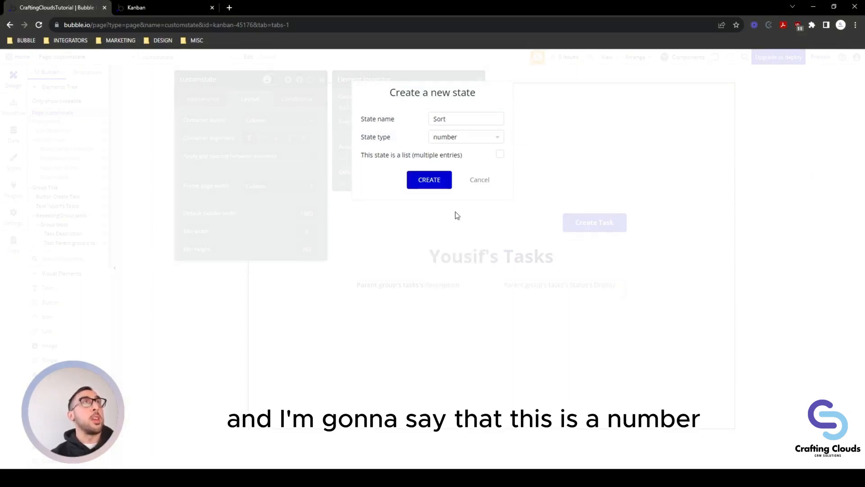
left_click(430, 180)
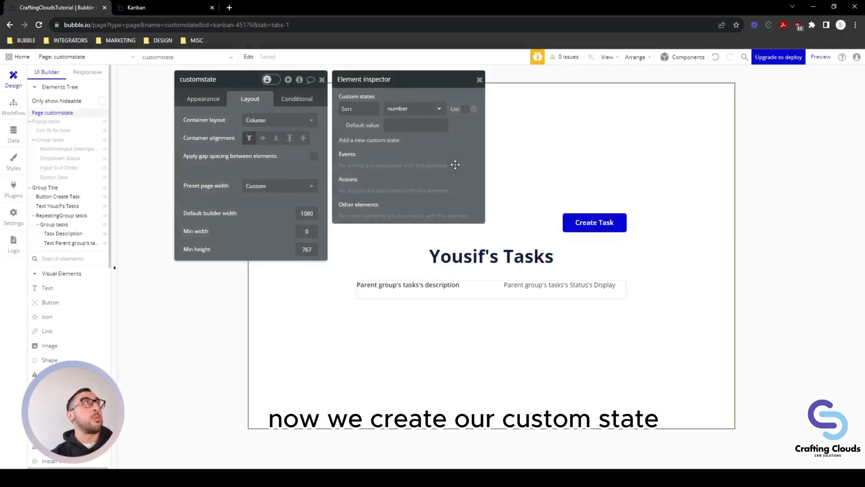
left_click(480, 81)
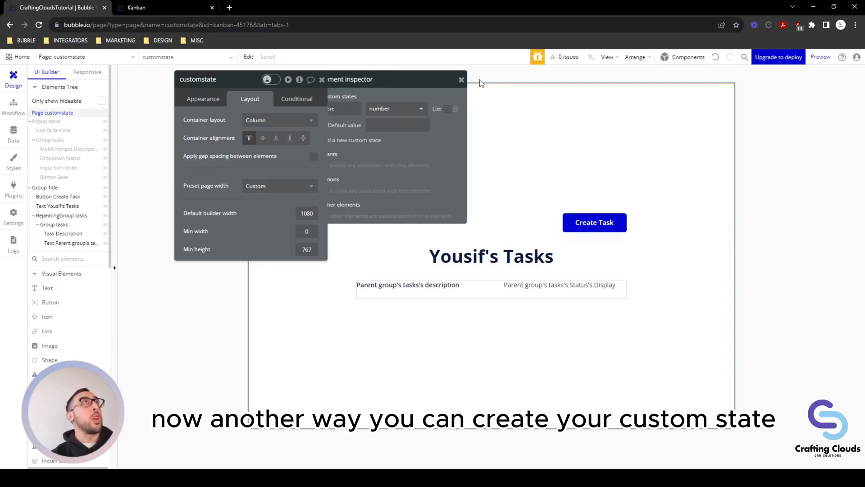
left_click(14, 112)
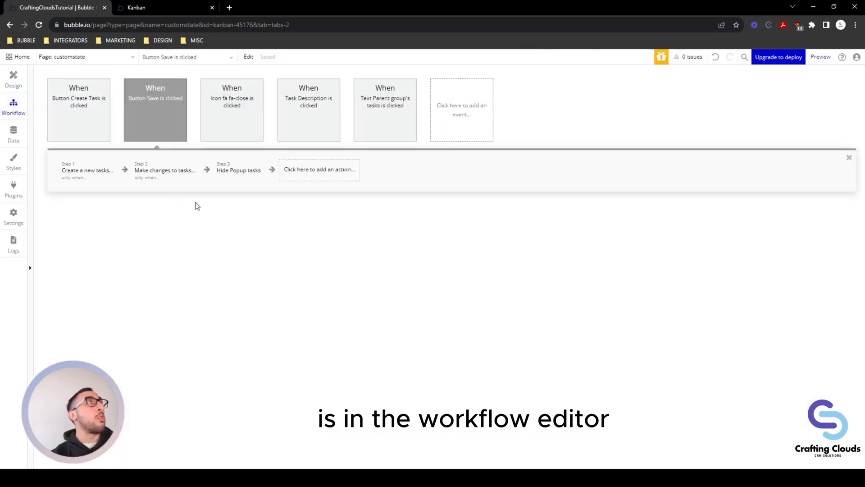
left_click(320, 173)
type("stat")
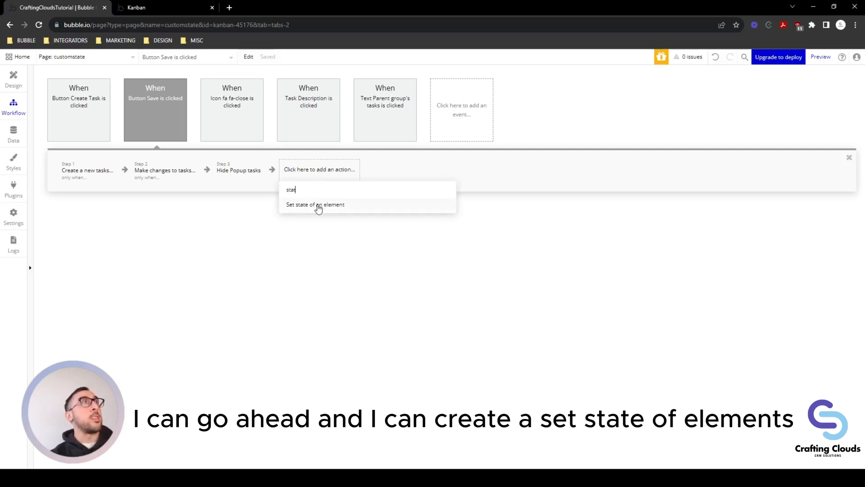
left_click(319, 205)
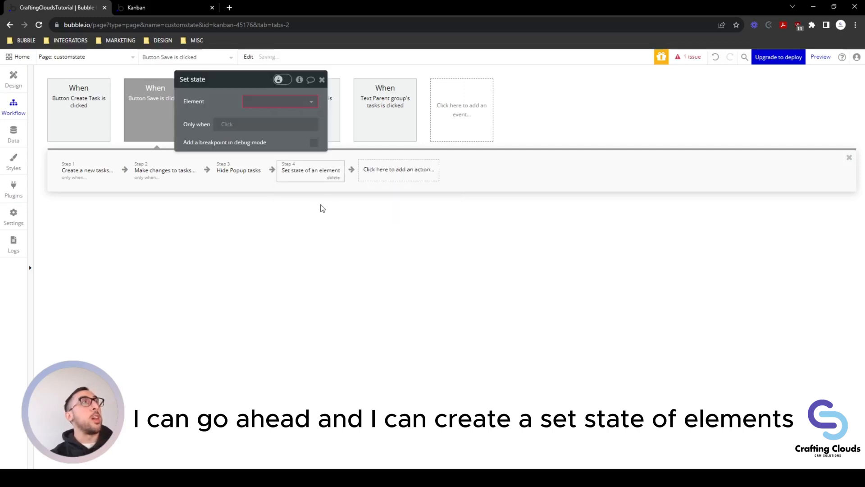
left_click(276, 103)
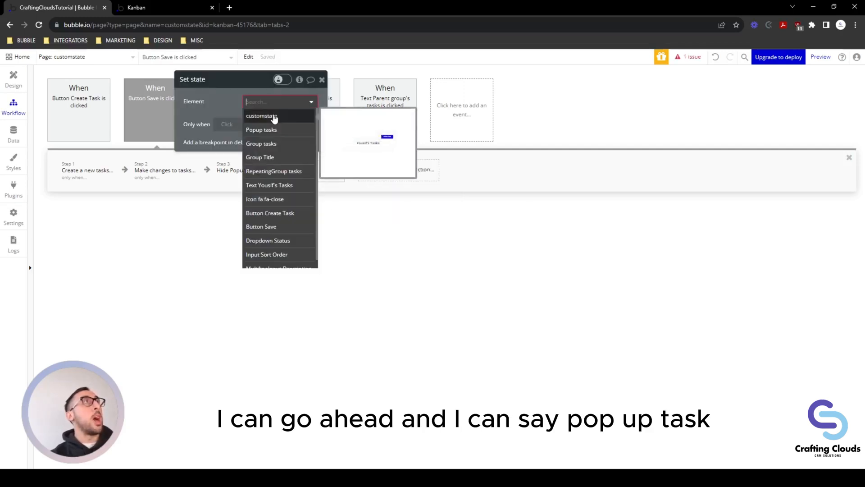
left_click(269, 130)
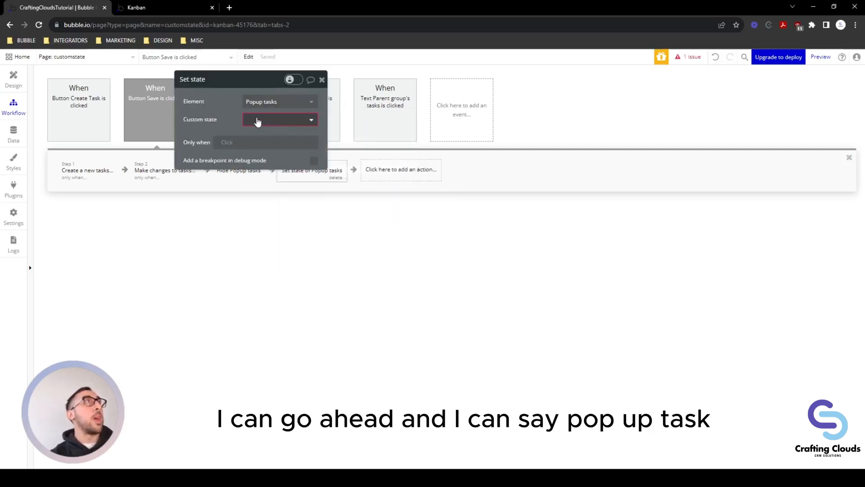
left_click(266, 120)
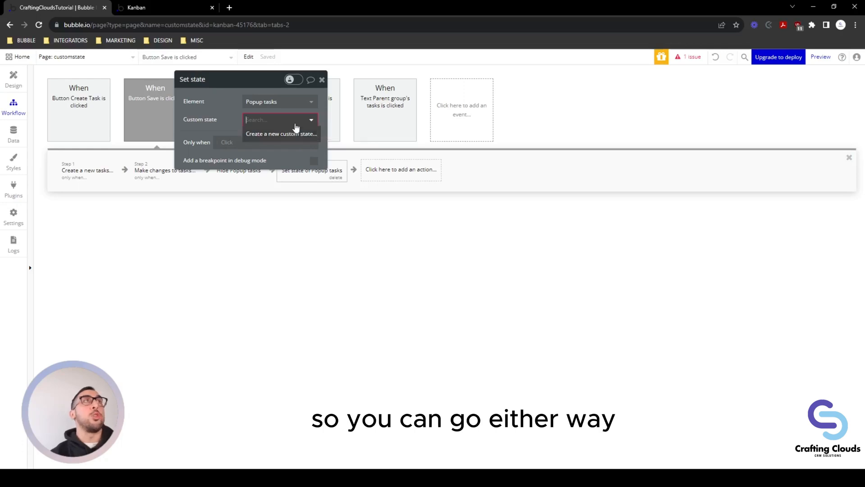
left_click(322, 80)
left_click(335, 178)
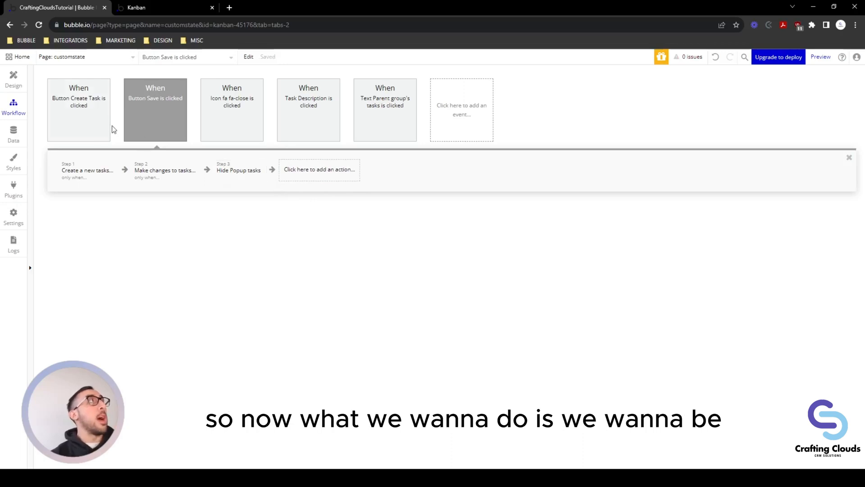
Step: Review the Save button's click event and the layout and appearance settings of the tasks popup's Status dropdown
left_click(93, 120)
left_click(158, 132)
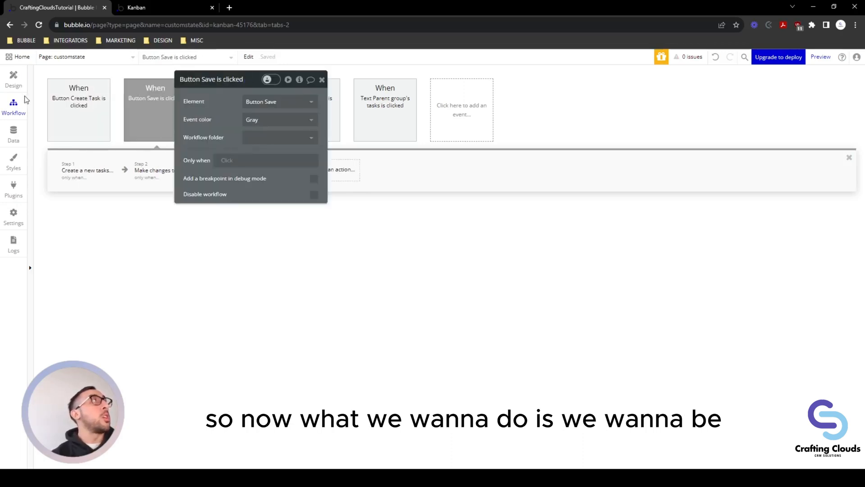
left_click(13, 79)
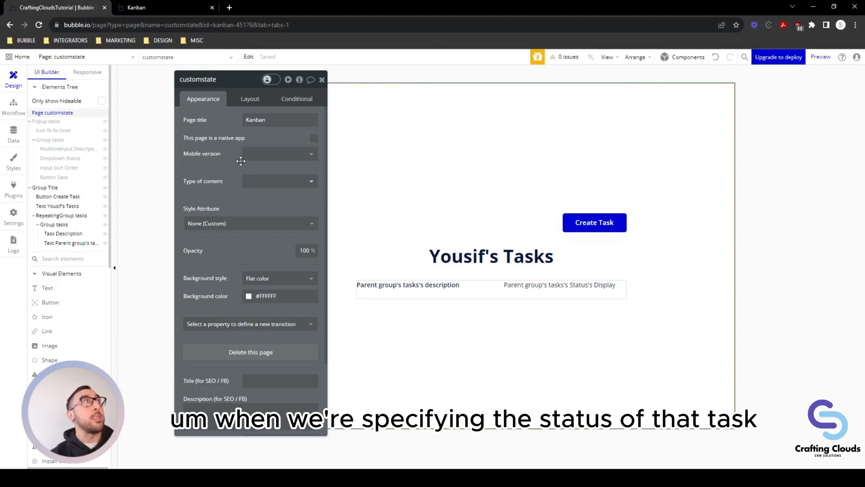
left_click(46, 121)
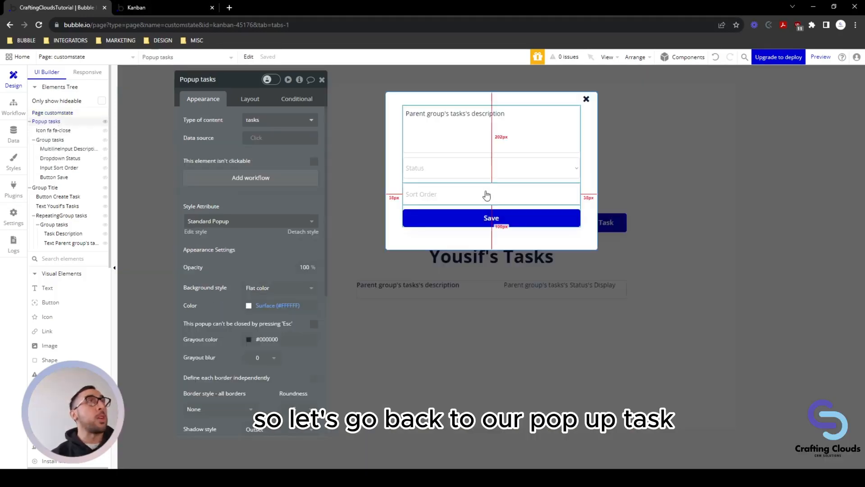
left_click(475, 175)
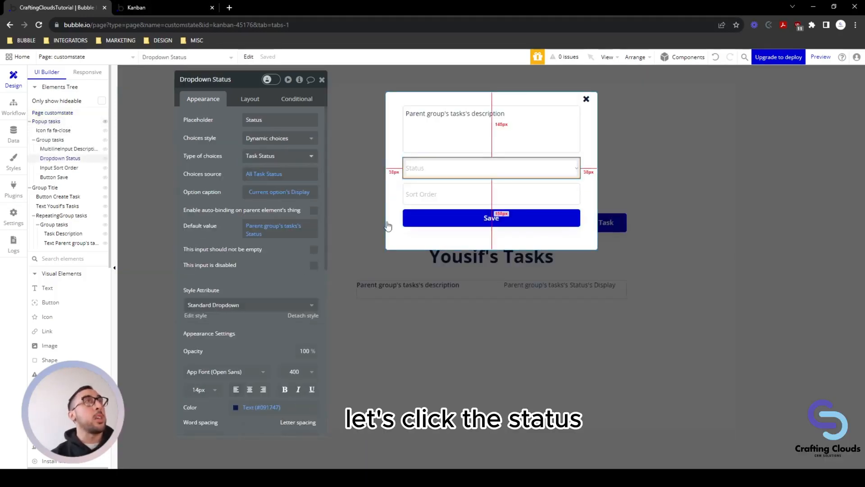
left_click(257, 99)
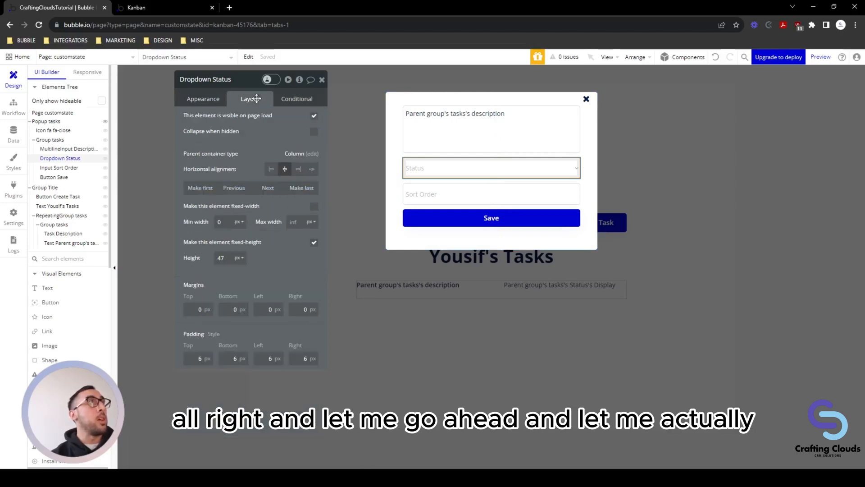
left_click(209, 99)
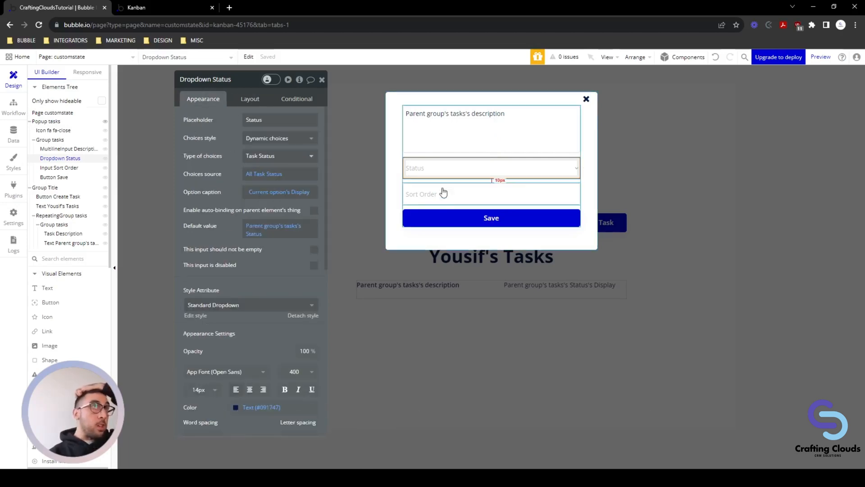
double_click(446, 168)
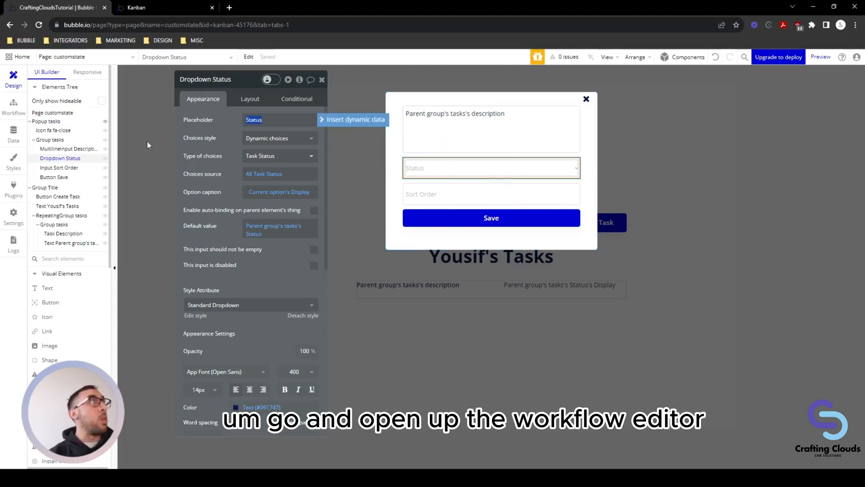
Step: Add a workflow event that runs when the Dropdown Status input's value is changed
left_click(18, 108)
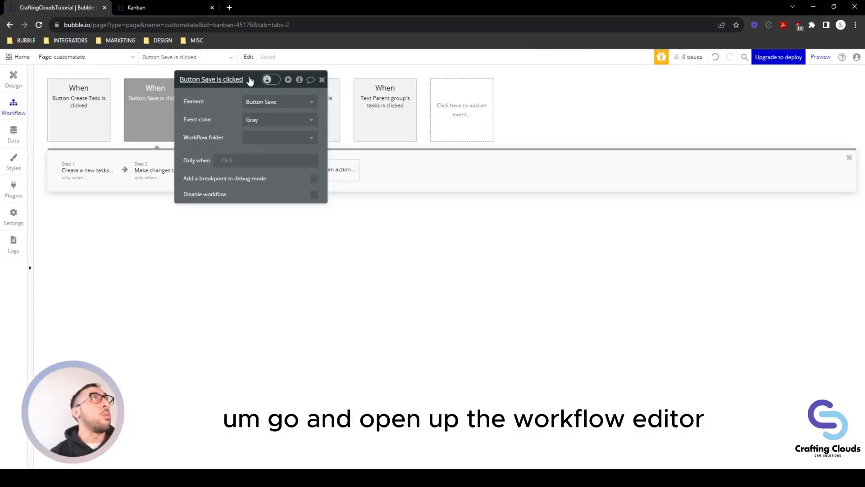
left_click_drag(251, 78, 559, 66)
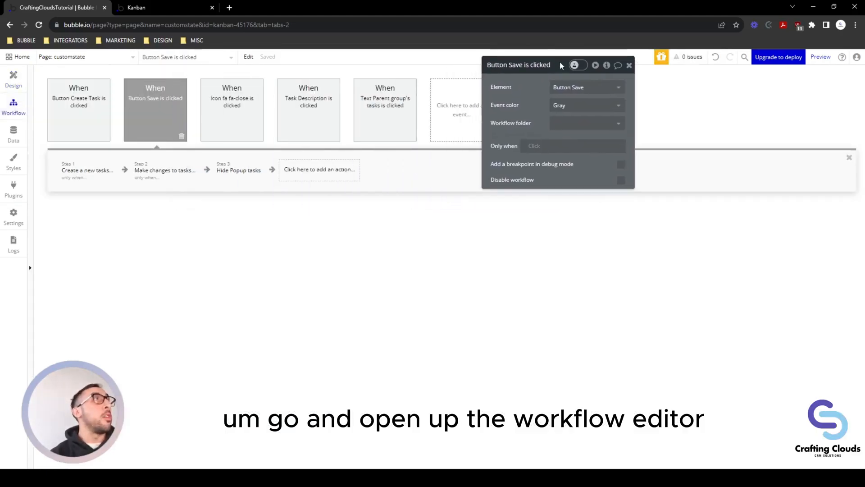
left_click(457, 112)
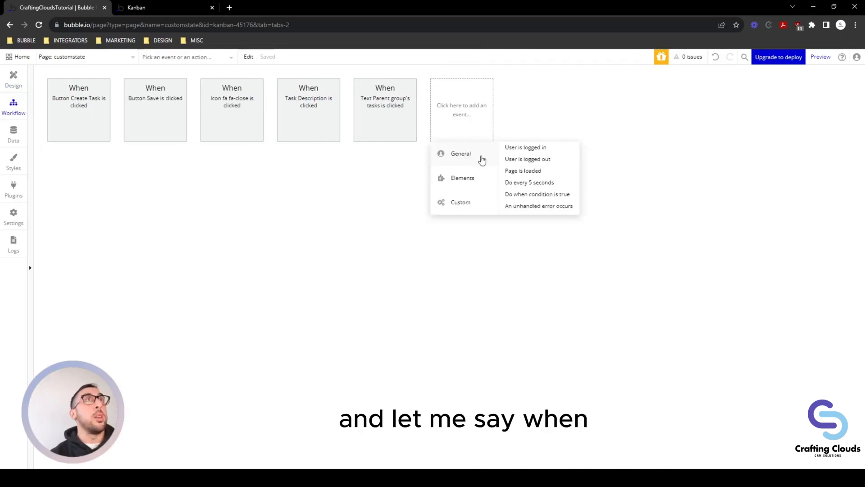
mouse_move(474, 186)
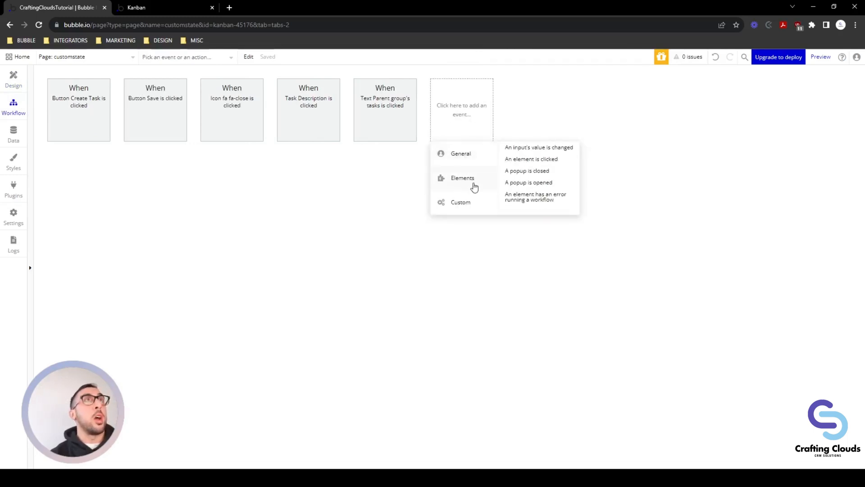
left_click(544, 149)
left_click(567, 85)
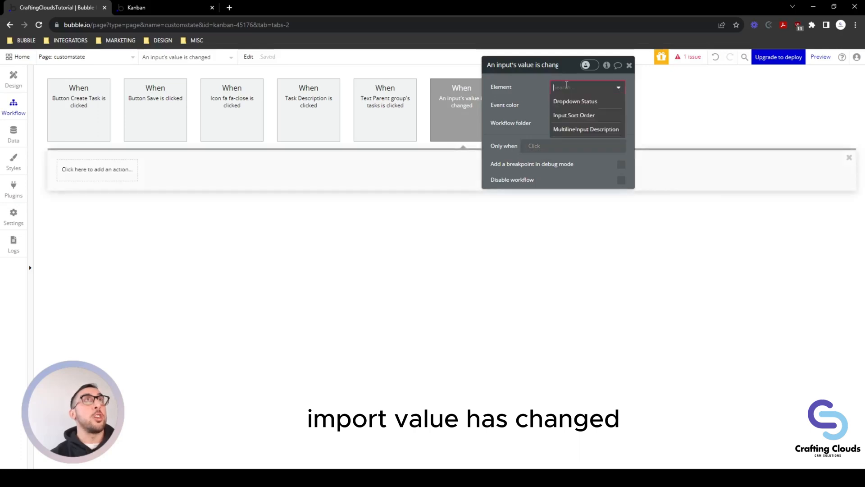
left_click(565, 102)
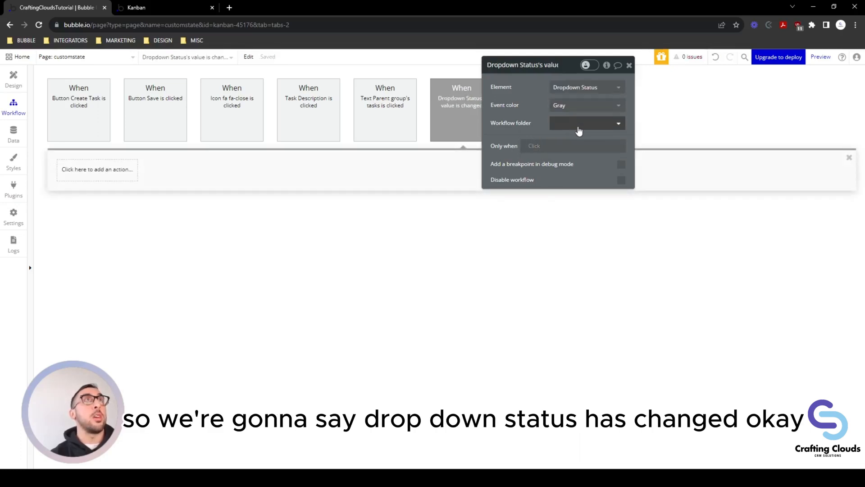
Step: Add a Set state action to the workflow that runs when Dropdown Status's value is changed
left_click(112, 174)
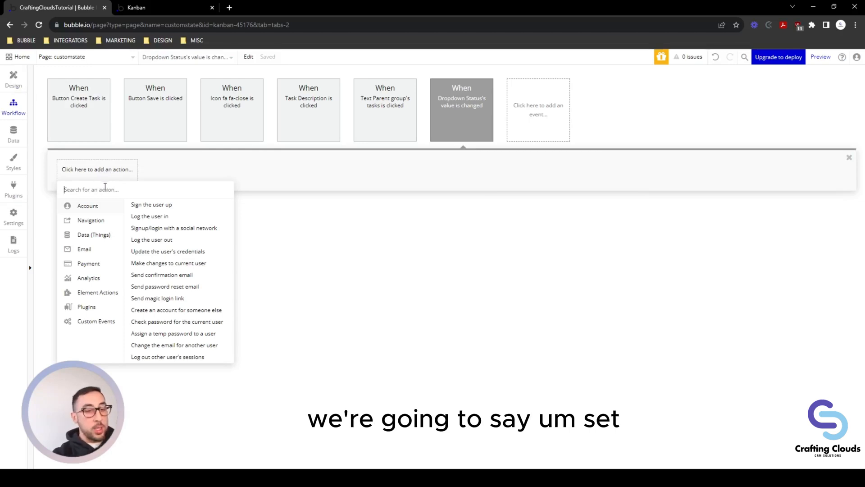
type("set")
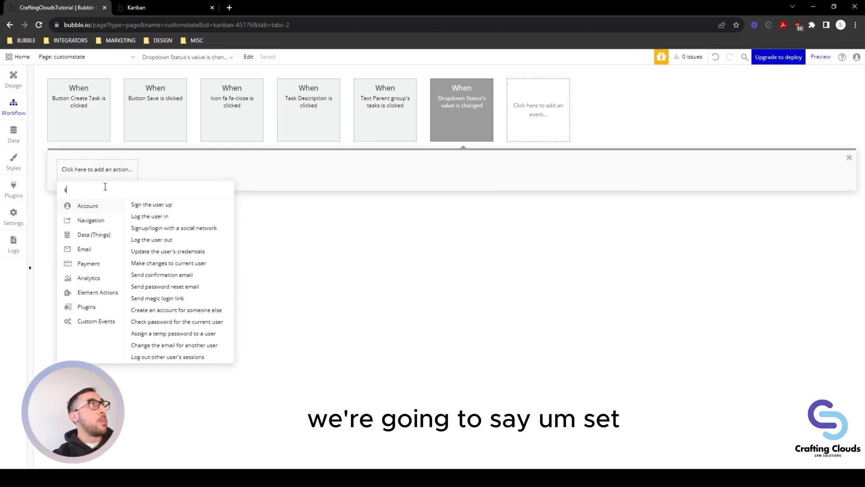
key("BackSpace")
key("BackSpace")
key("BackSpace")
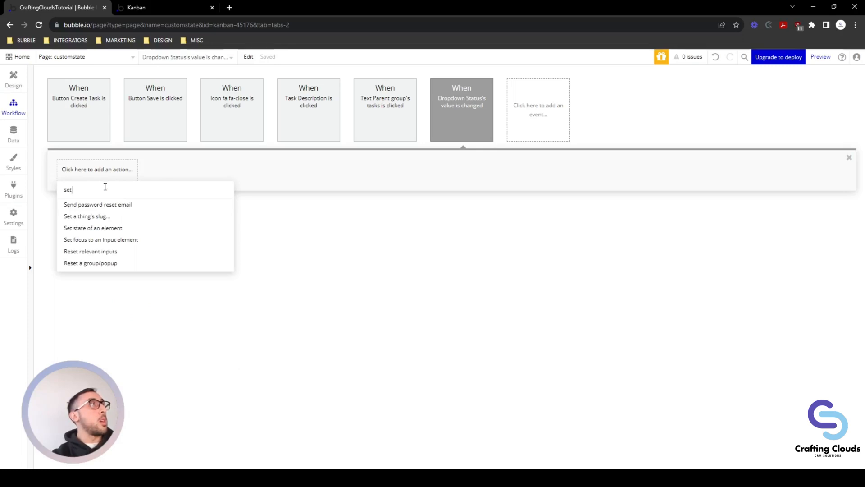
type("custom")
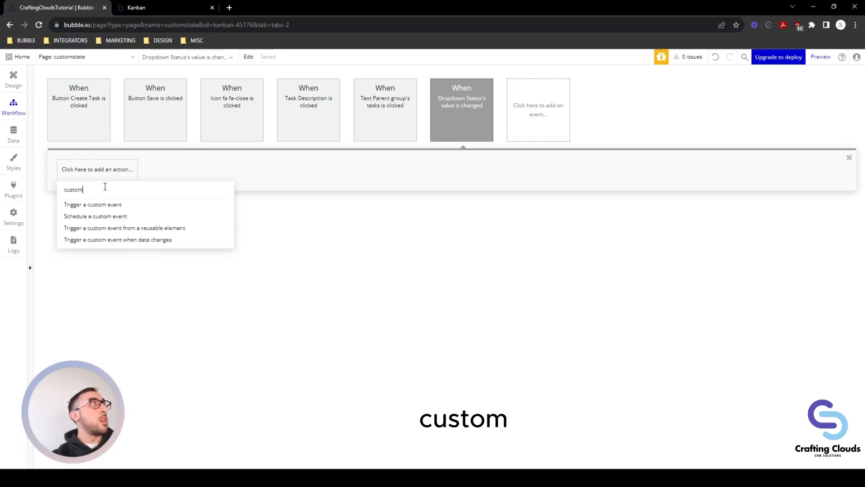
key("BackSpace")
key("BackSpace")
key("BackSpace")
key("BackSpace")
key("BackSpace")
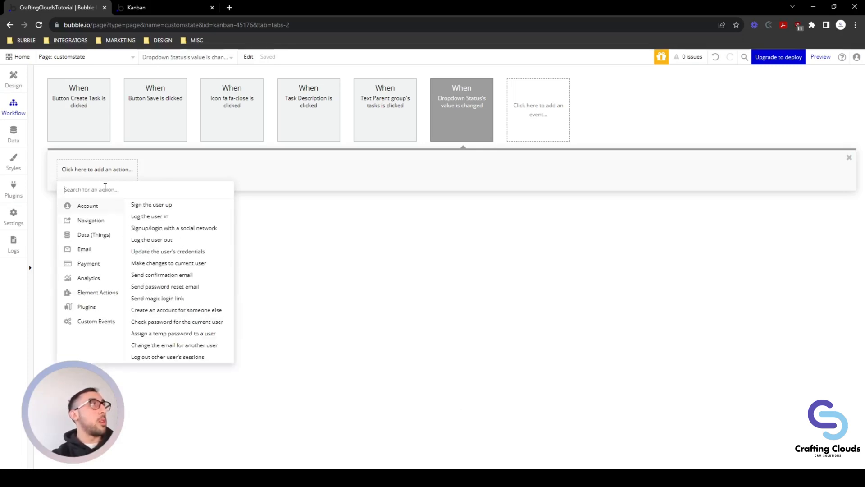
mouse_move(108, 294)
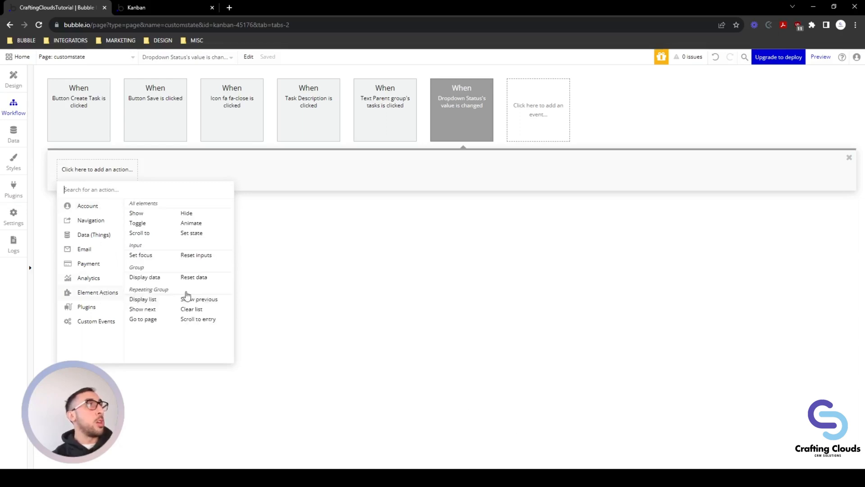
left_click(192, 233)
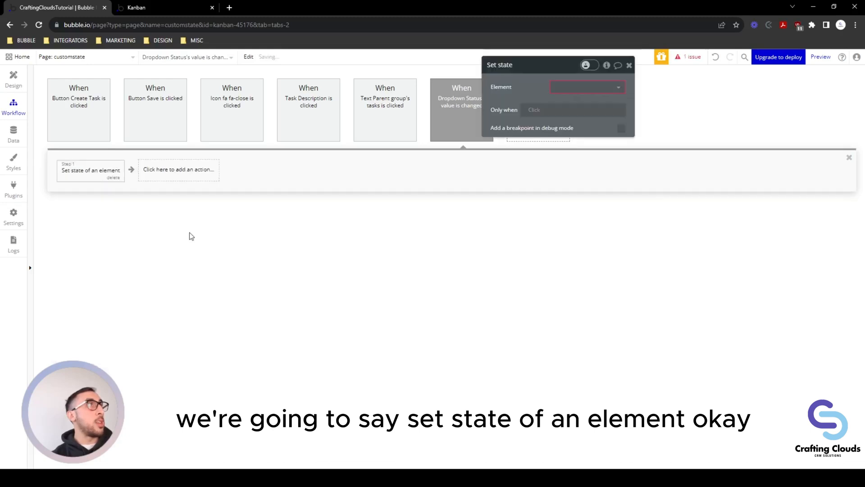
Step: Target the customstate page as the element of the Set state action and open its list of custom states
left_click(572, 89)
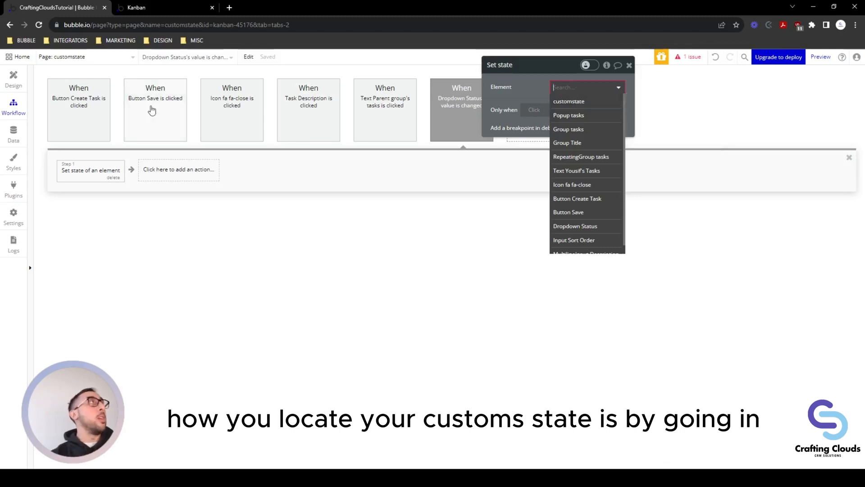
left_click(571, 103)
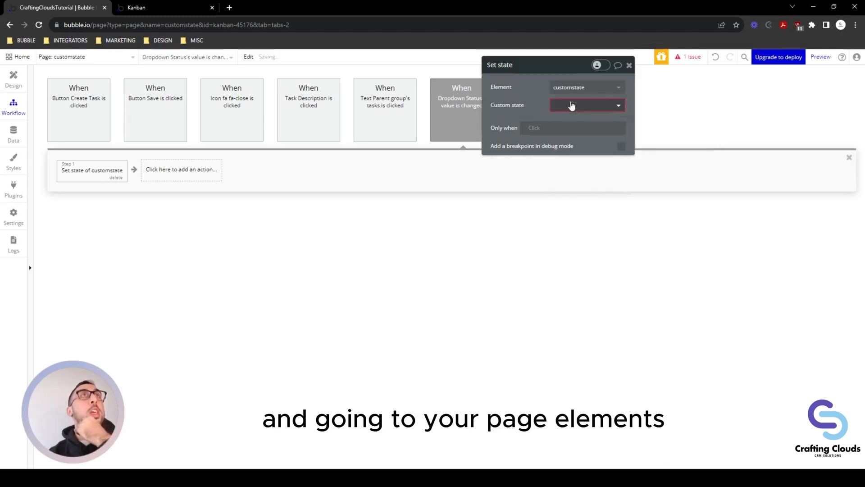
left_click(577, 104)
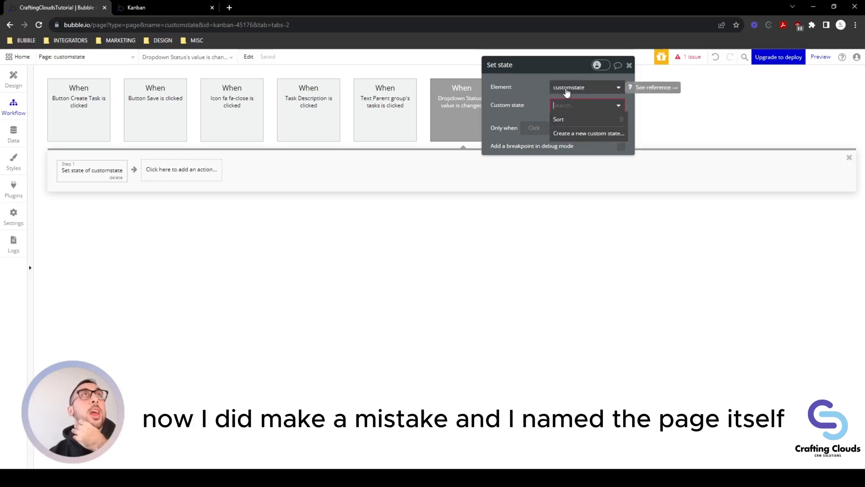
Step: Rename the customstate page to "Overall Page" in the page's properties
left_click(13, 79)
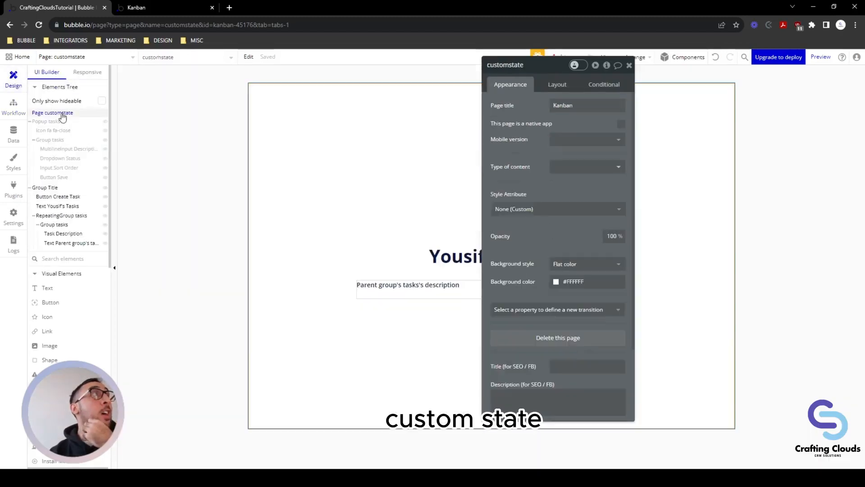
left_click(63, 112)
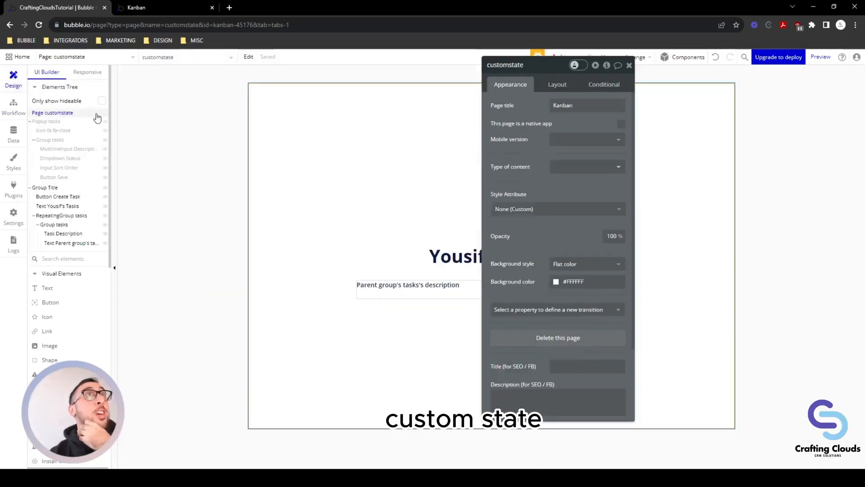
left_click(507, 63)
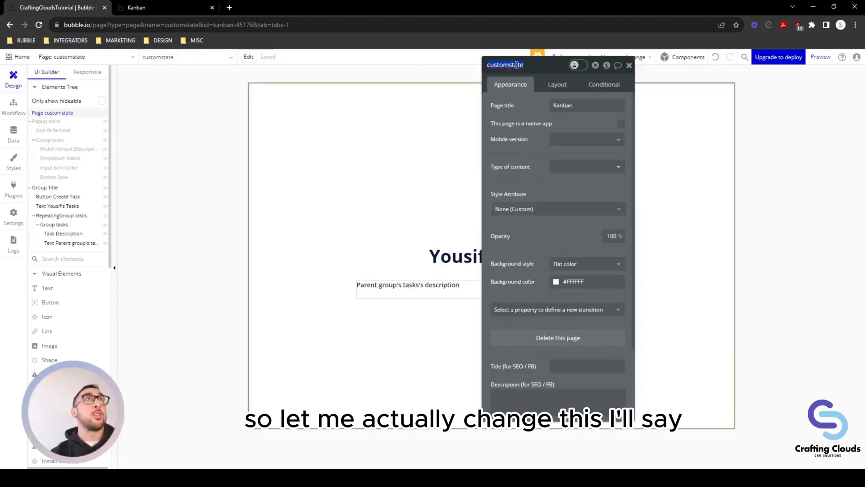
type("Pag")
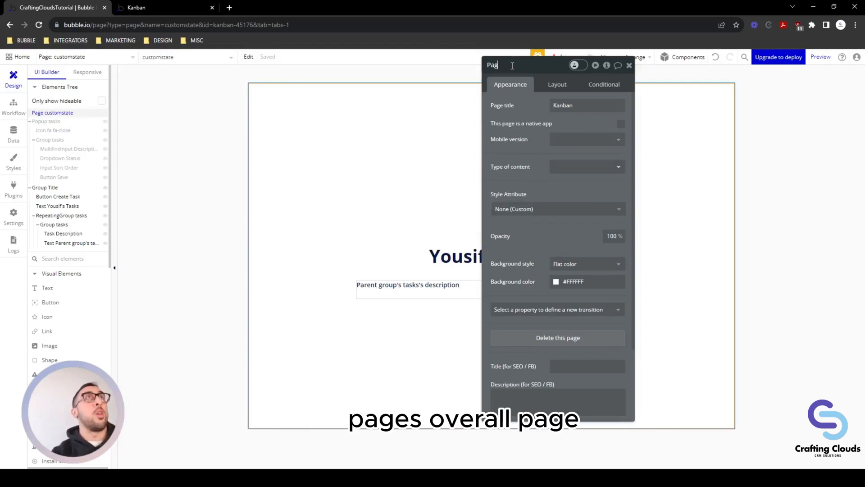
type("OVe")
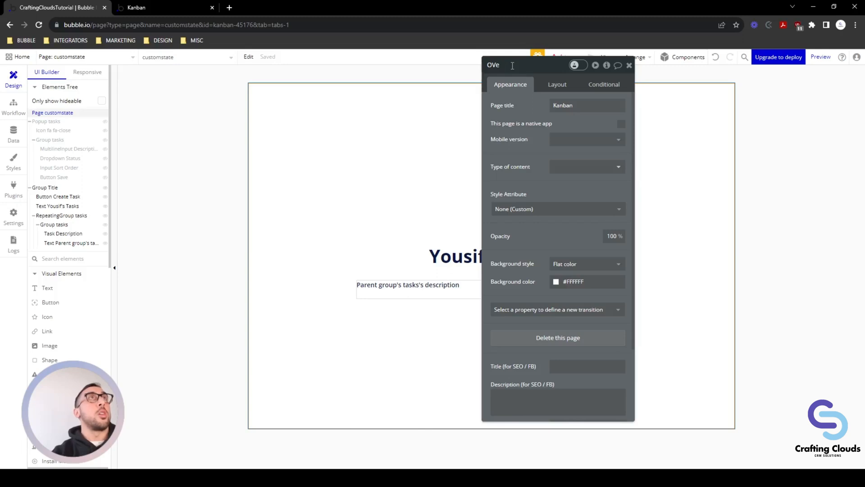
type("ralerall F")
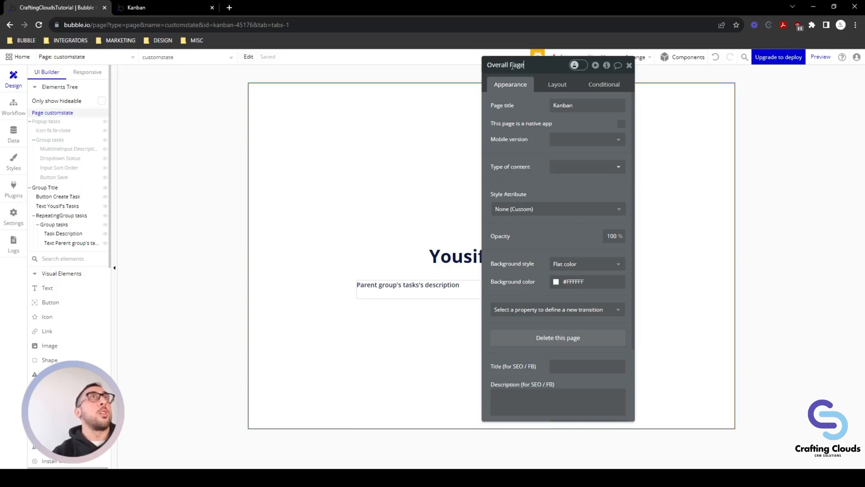
type("age")
Step: Back in the Dropdown Status workflow, have the Set state action set the page's Sort custom state to 1
left_click(13, 107)
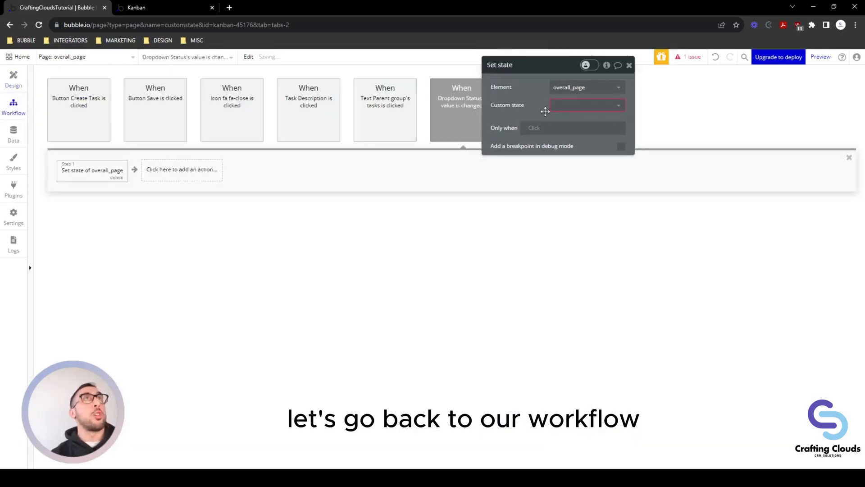
left_click(567, 88)
left_click(567, 98)
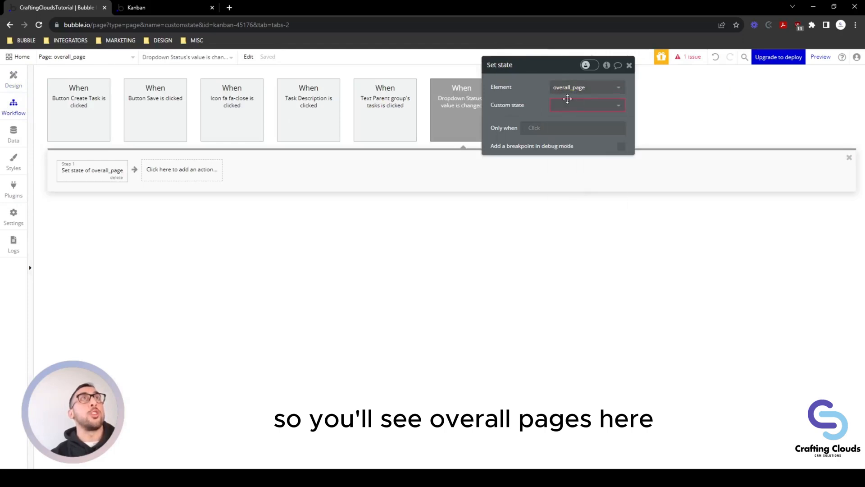
left_click(563, 105)
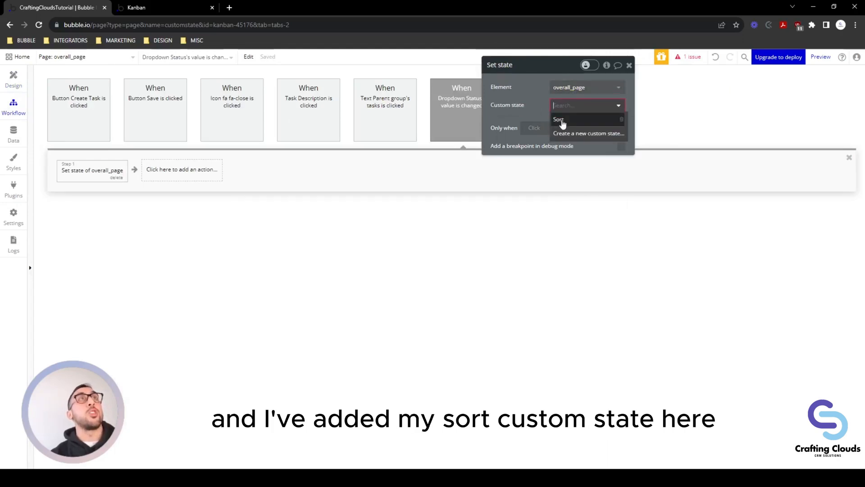
left_click(563, 120)
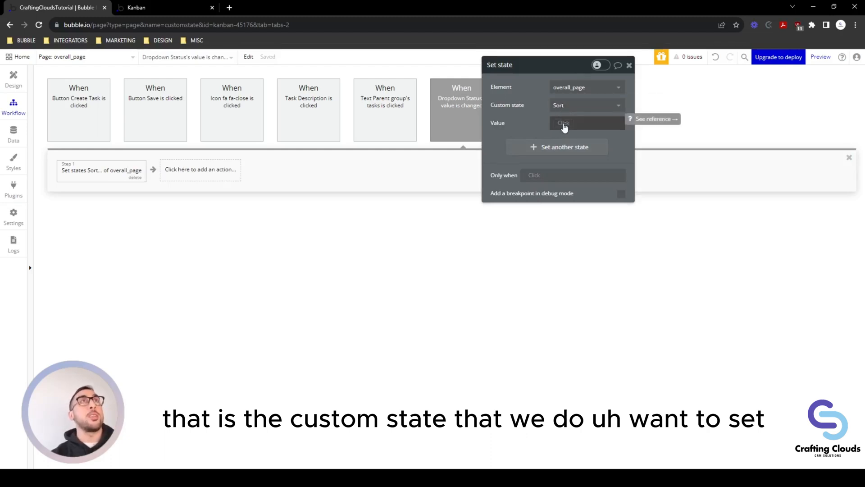
left_click(564, 123)
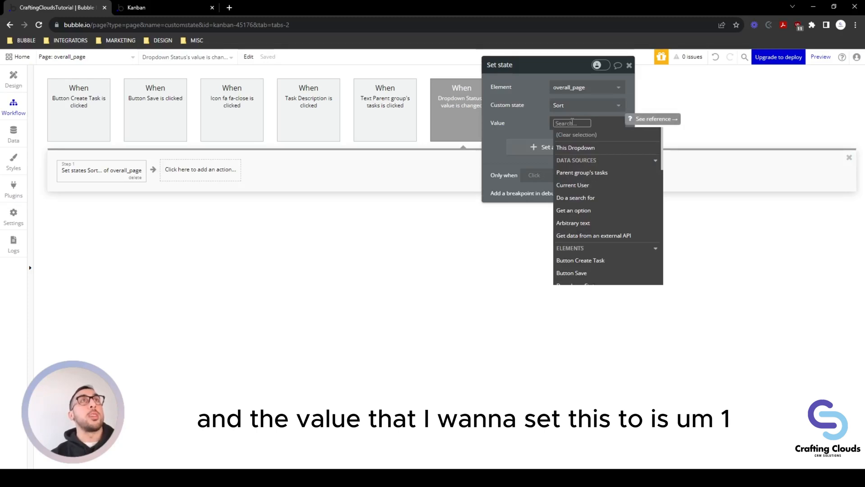
left_click(594, 127)
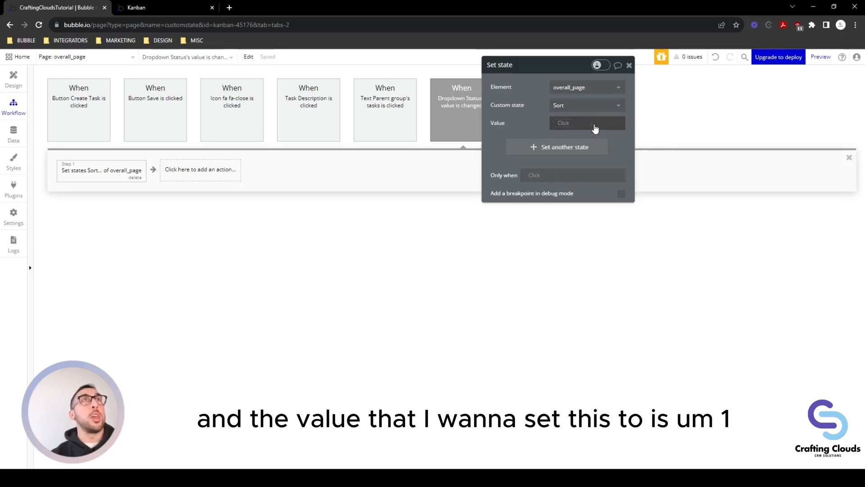
left_click(554, 127)
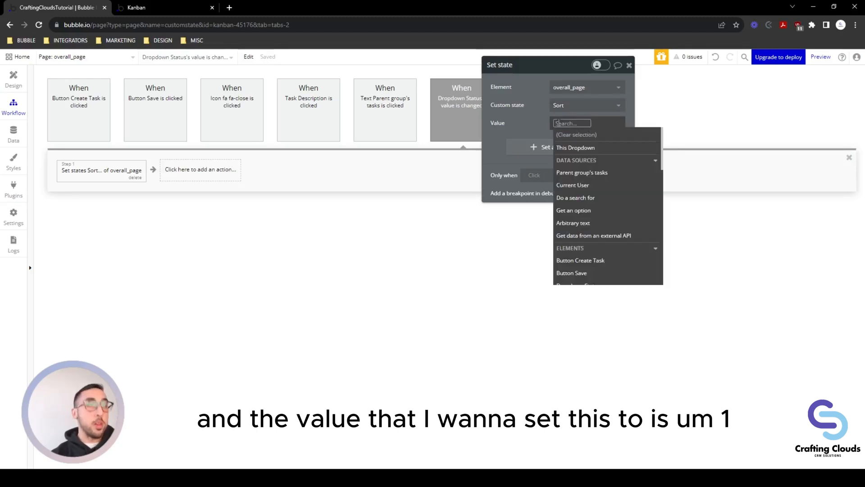
type("1")
left_click(532, 125)
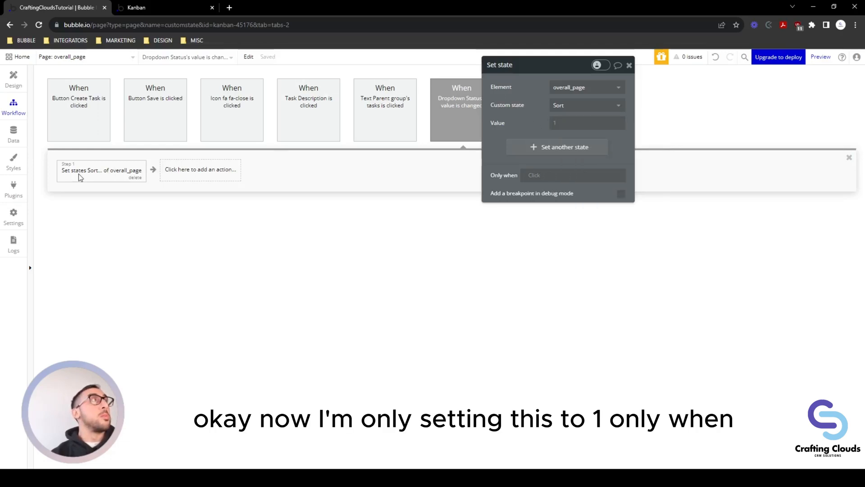
Step: Begin the Set state action's run condition with the expression This Dropdown's value
left_click(535, 176)
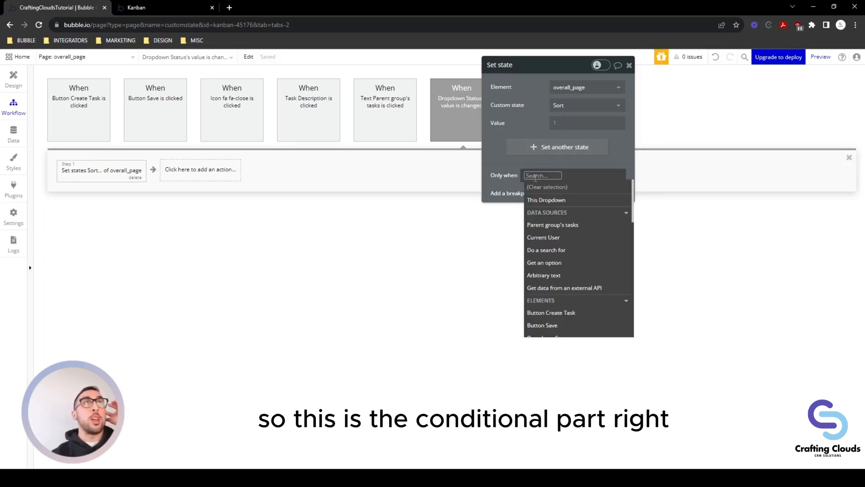
left_click(545, 199)
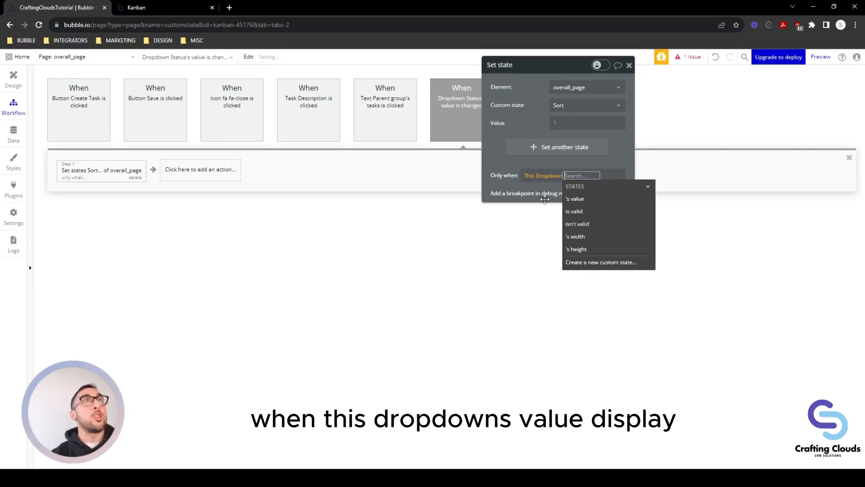
left_click(588, 198)
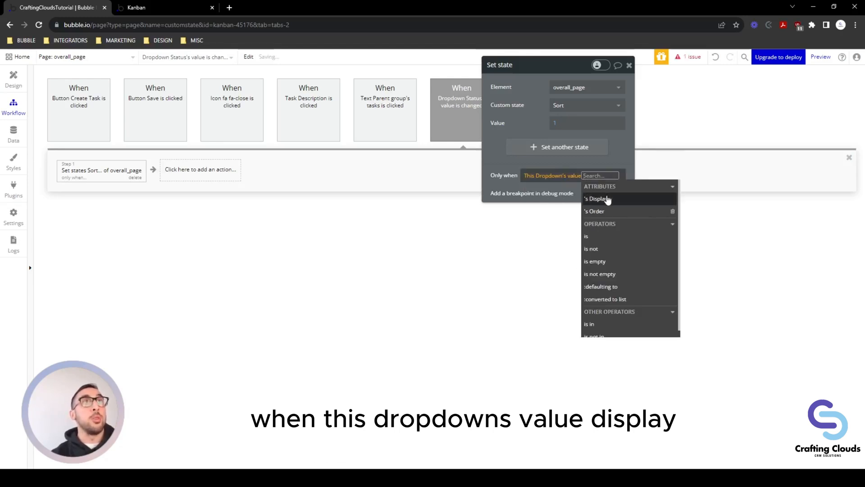
left_click(606, 199)
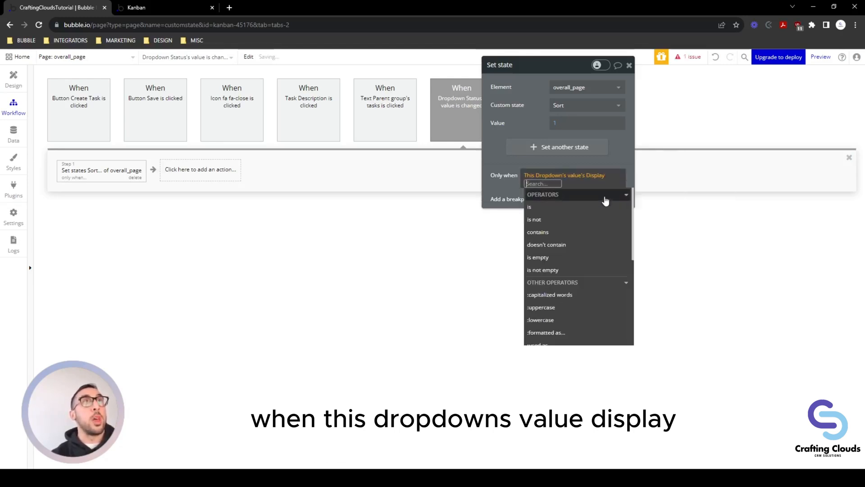
left_click(564, 206)
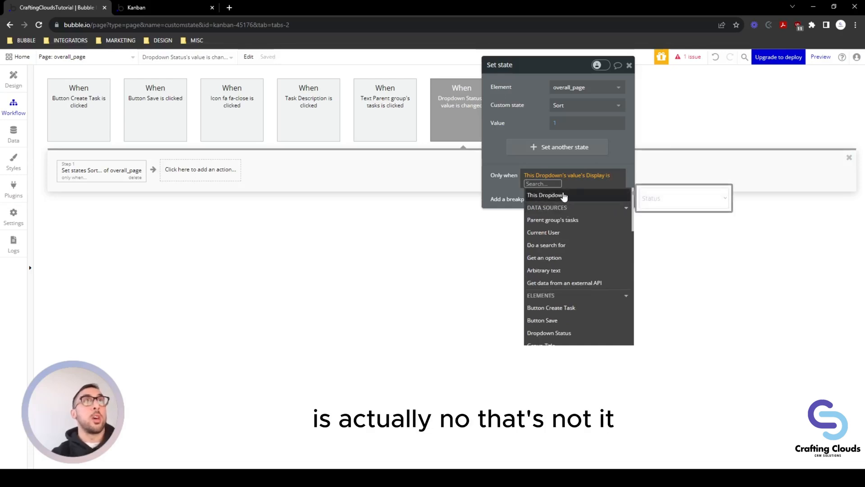
key("BackSpace")
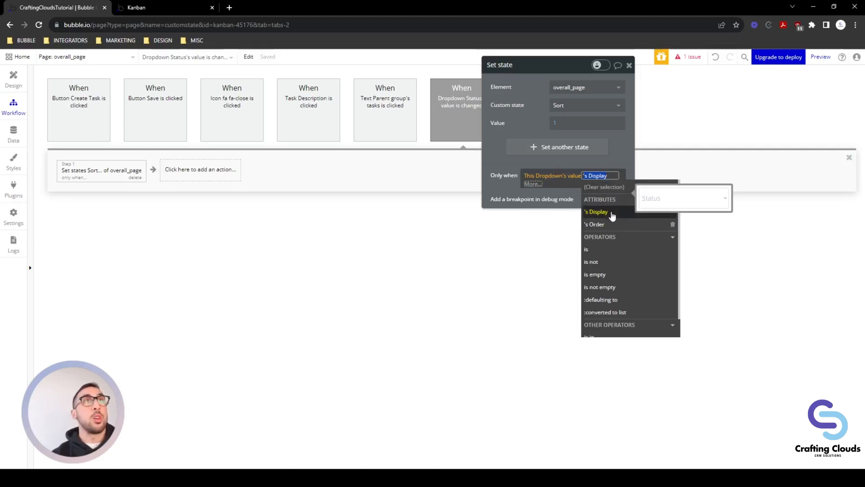
key("BackSpace")
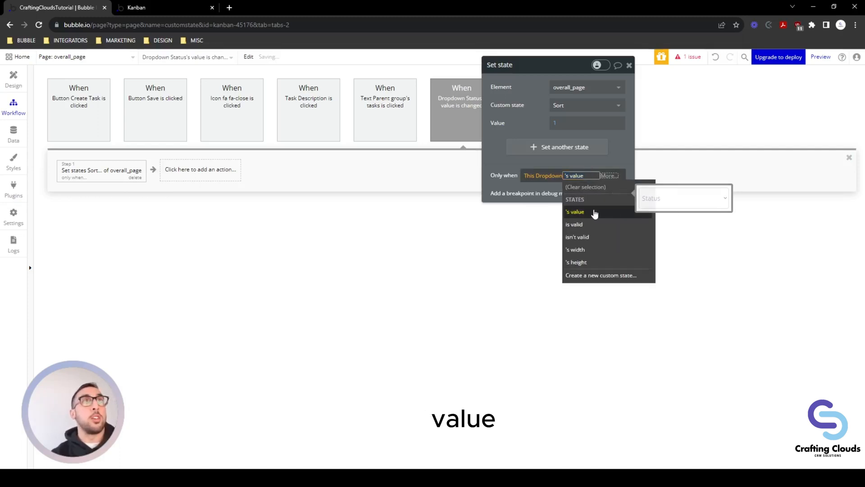
left_click(594, 213)
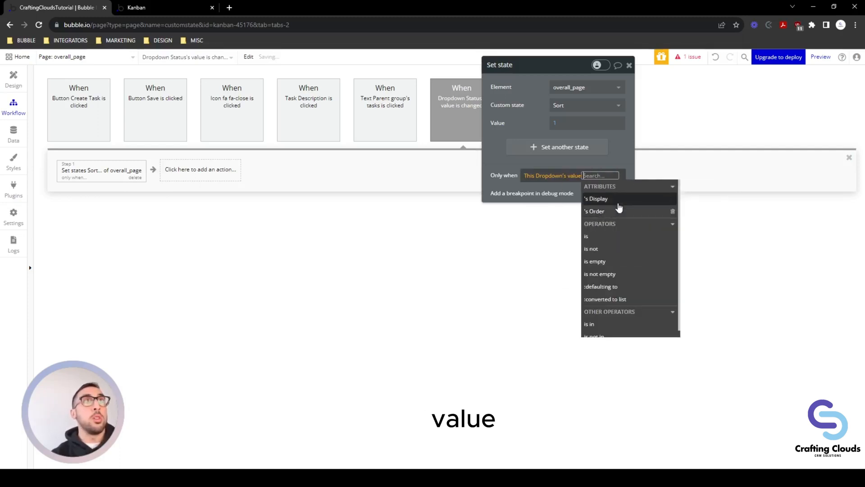
Step: Complete the Set state action's condition so the dropdown's value is Not Started, and move its property editor clear of the event list
left_click(609, 236)
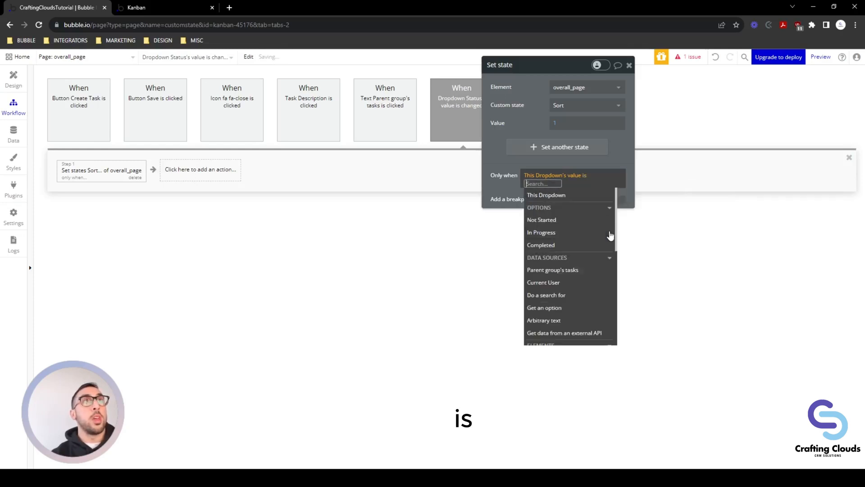
left_click(555, 220)
left_click(503, 183)
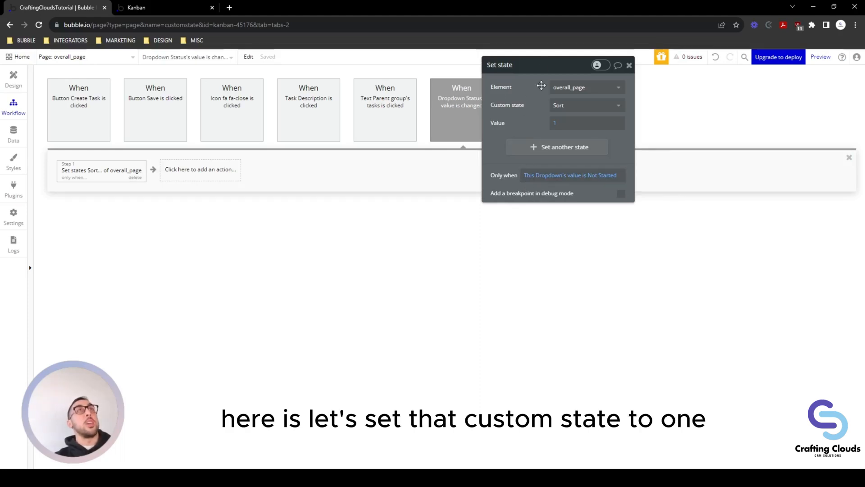
left_click_drag(550, 64, 535, 115)
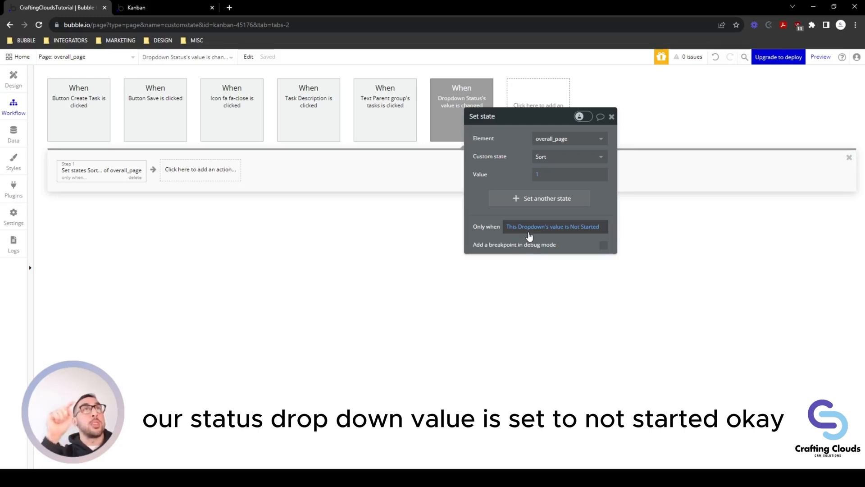
Step: Copy the Set state action in the Dropdown Status workflow and paste it twice as the second and third actions
left_click(201, 173)
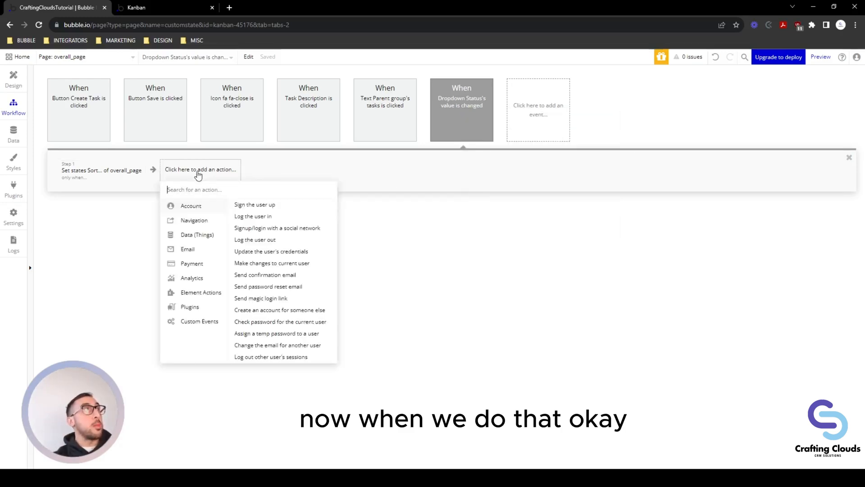
left_click(126, 172)
right_click(125, 171)
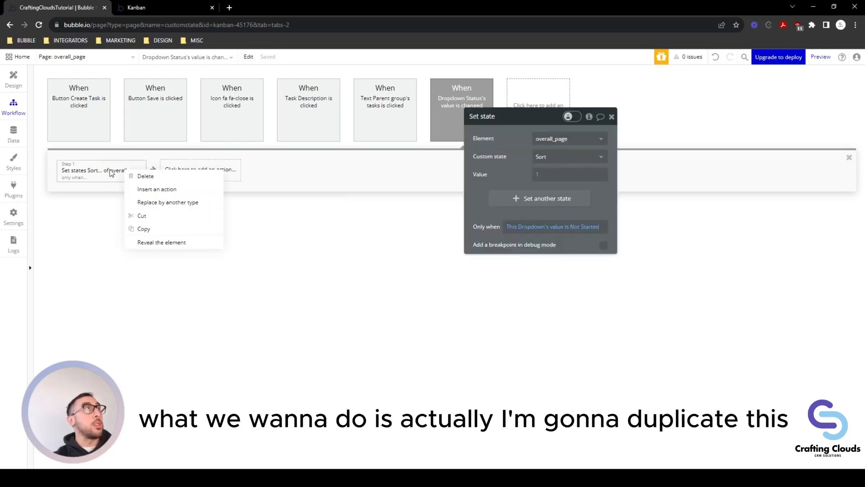
left_click(106, 172)
right_click(106, 172)
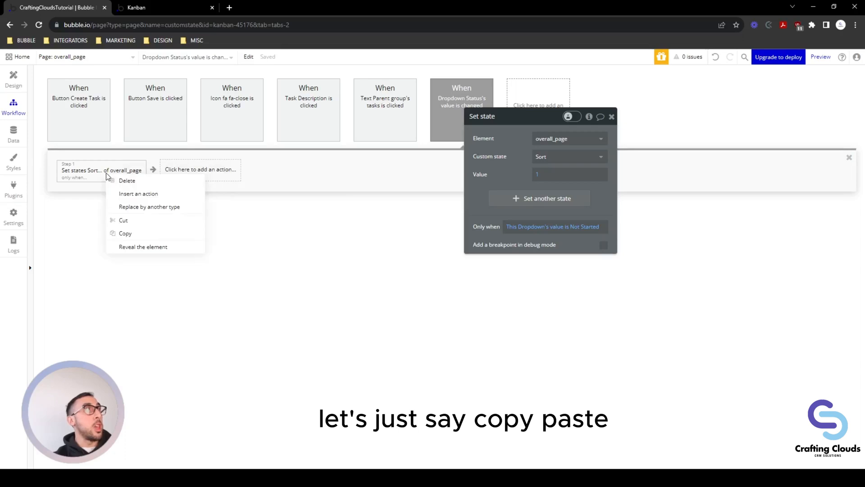
left_click(134, 232)
right_click(185, 176)
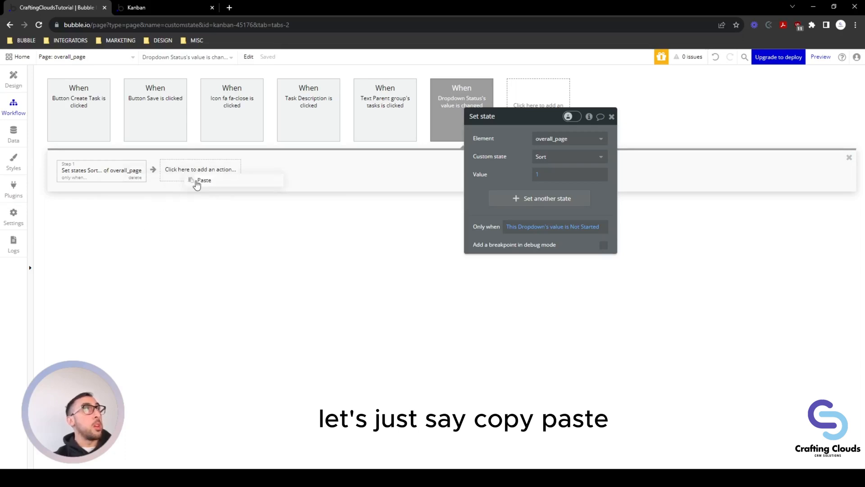
left_click(193, 181)
right_click(199, 173)
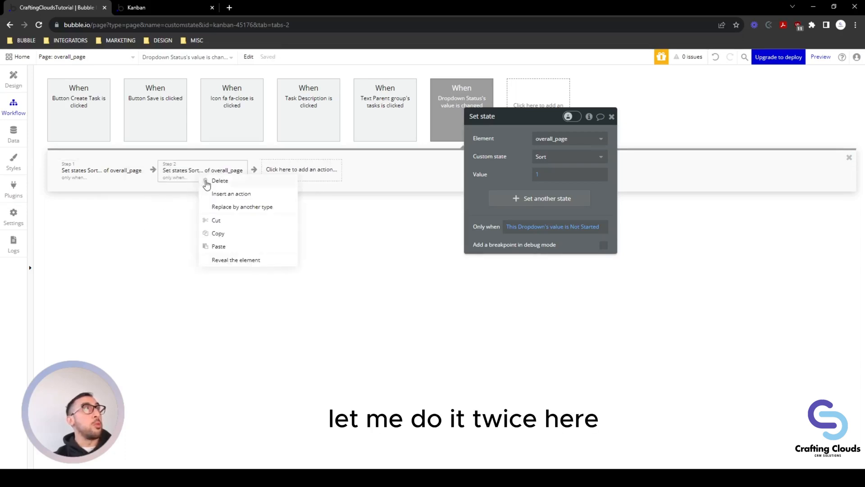
left_click(214, 233)
right_click(284, 172)
left_click(299, 171)
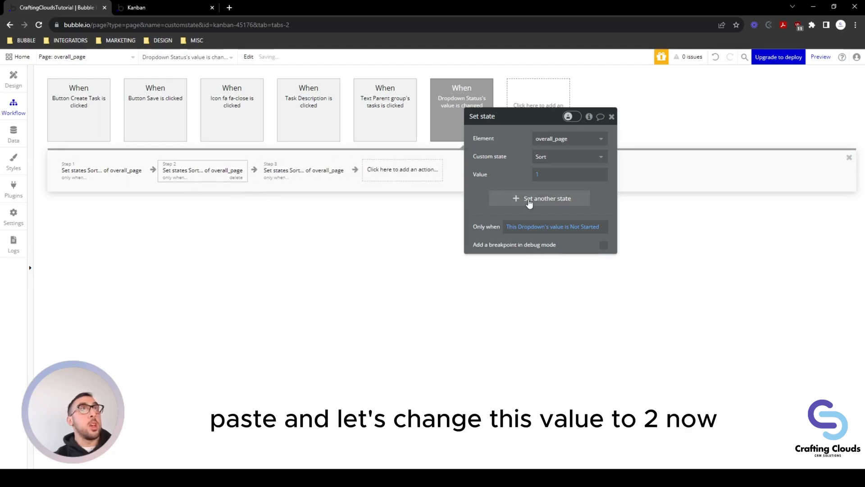
Step: Have the second Set state action set Sort to 2 only when This Dropdown's value is In Progress
left_click(539, 175)
type("2")
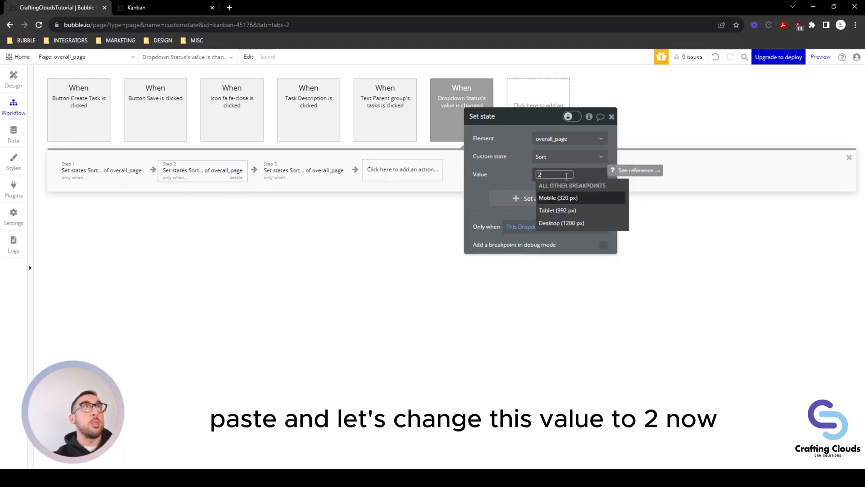
left_click(506, 175)
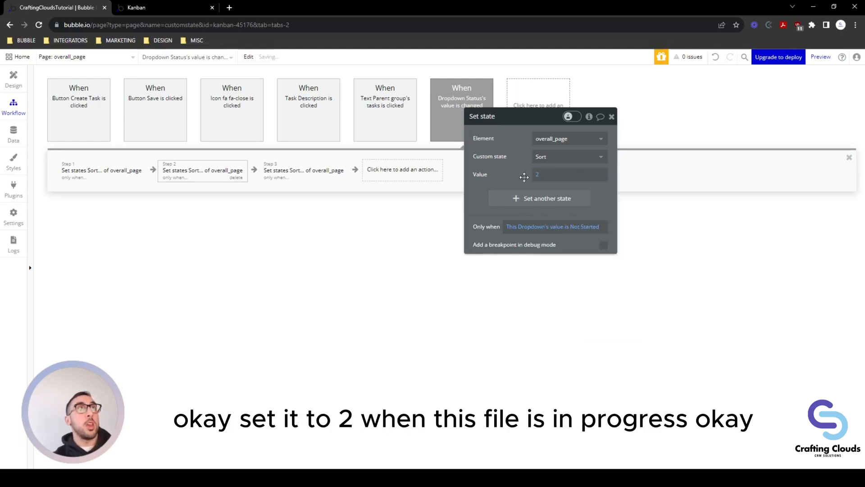
left_click(571, 228)
left_click(539, 284)
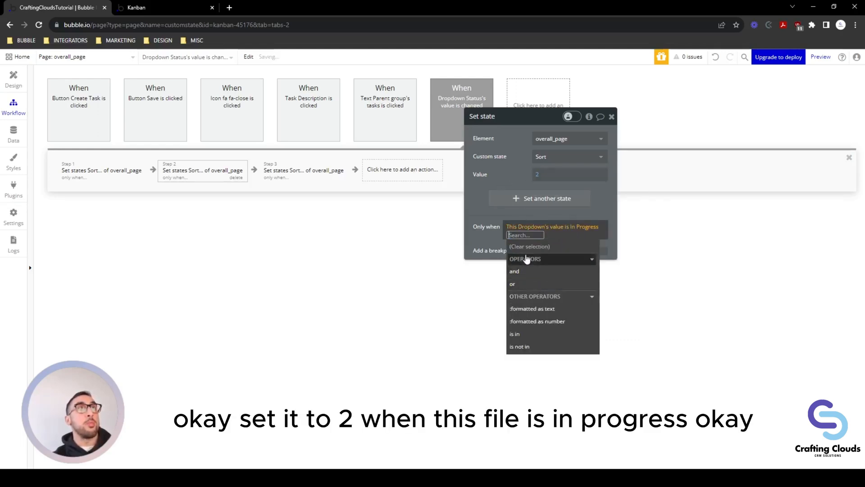
left_click(479, 234)
Step: Have the third Set state action set Sort to 3 only when This Dropdown's value is Completed
left_click(306, 175)
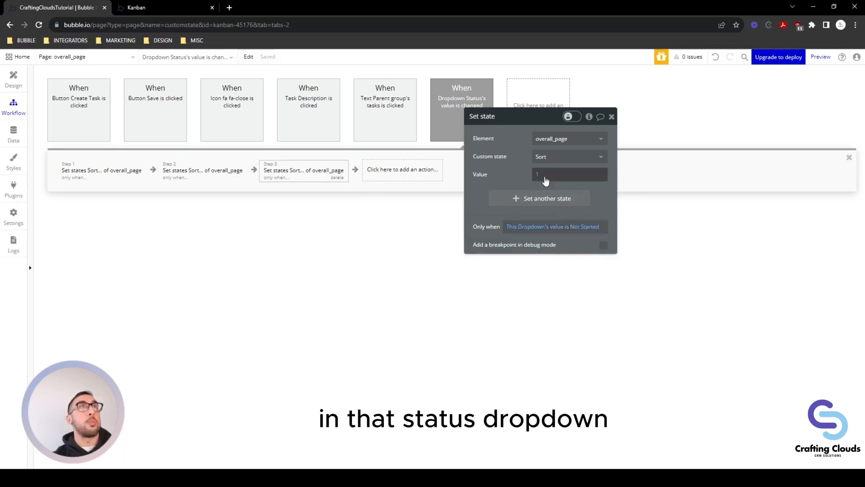
left_click(570, 175)
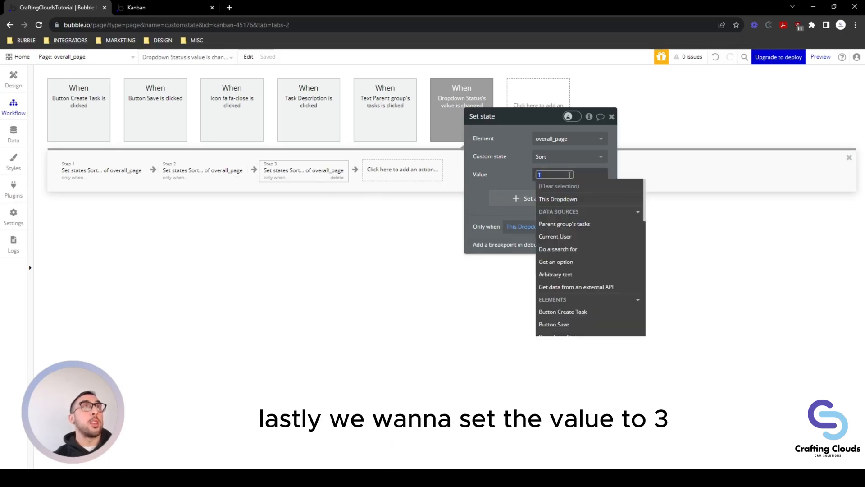
type("3")
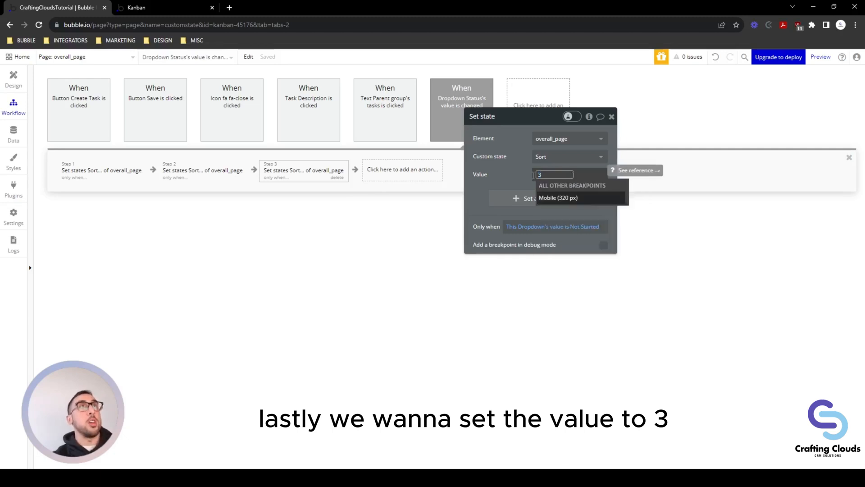
left_click(514, 176)
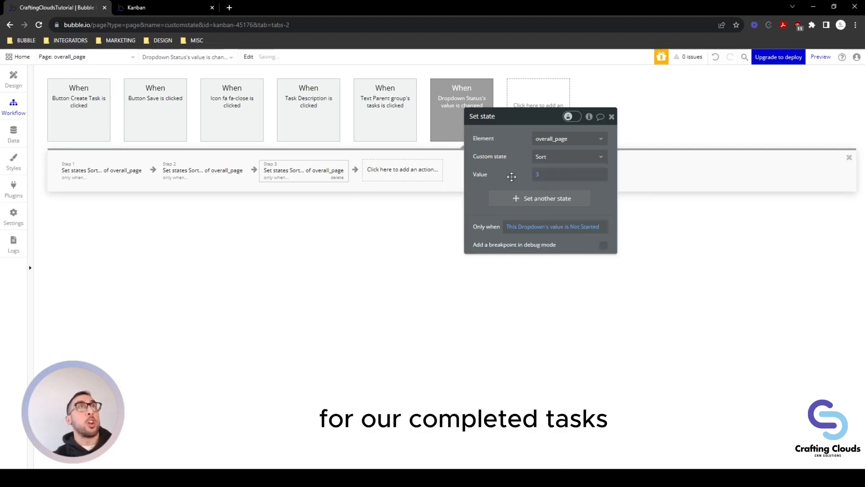
left_click(589, 230)
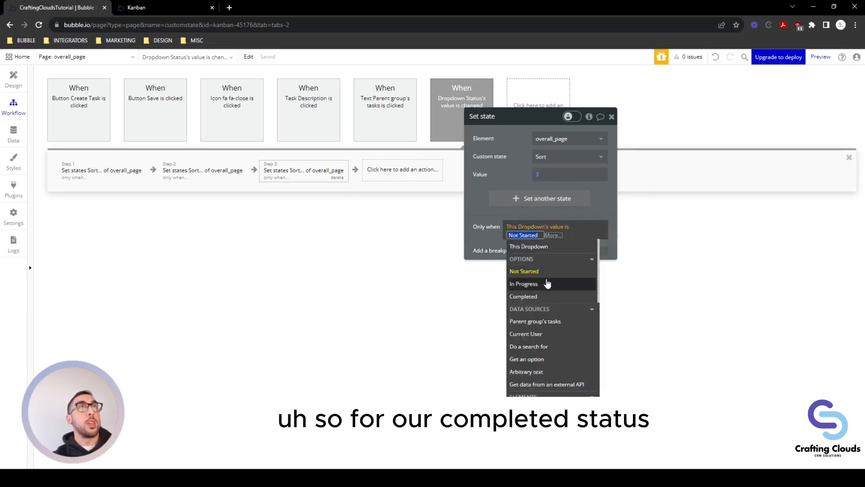
left_click(537, 297)
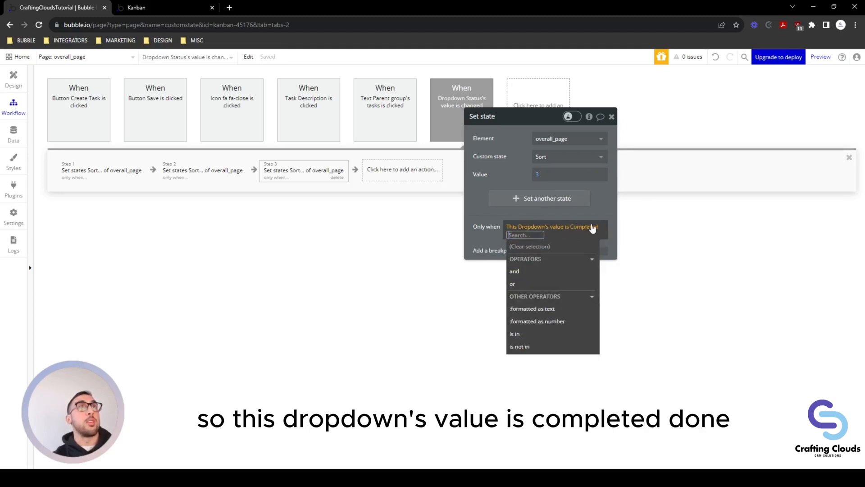
left_click(486, 234)
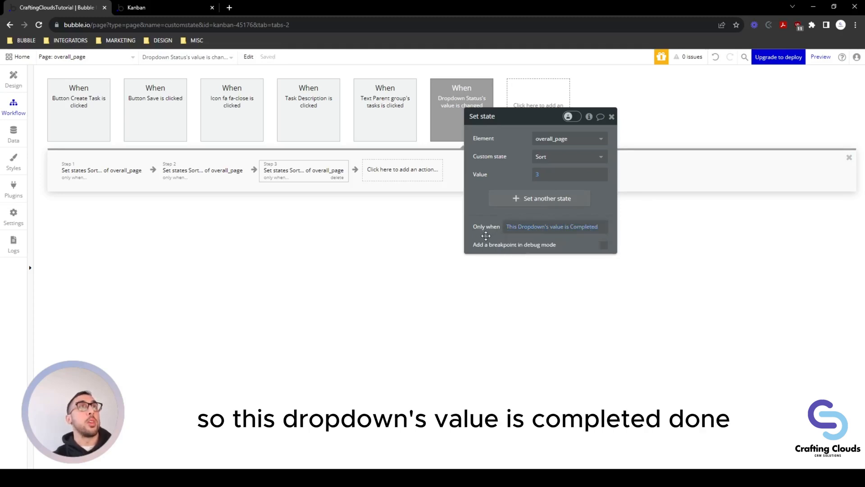
left_click(390, 174)
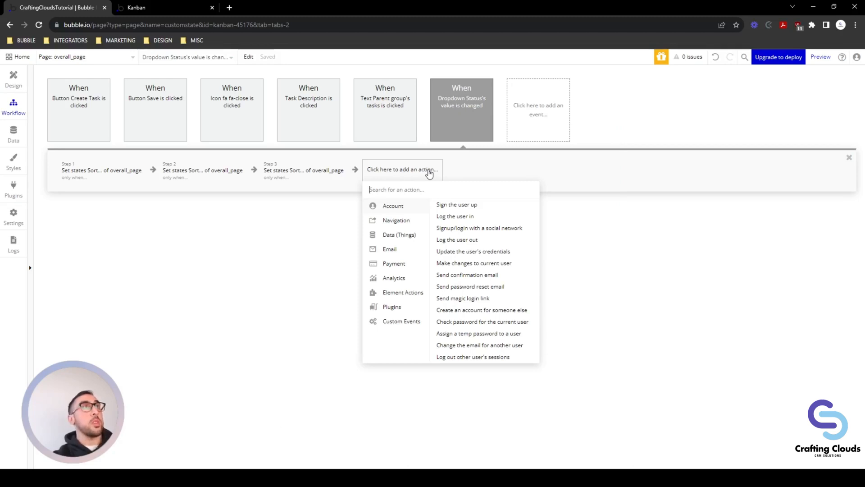
left_click(315, 228)
left_click(322, 174)
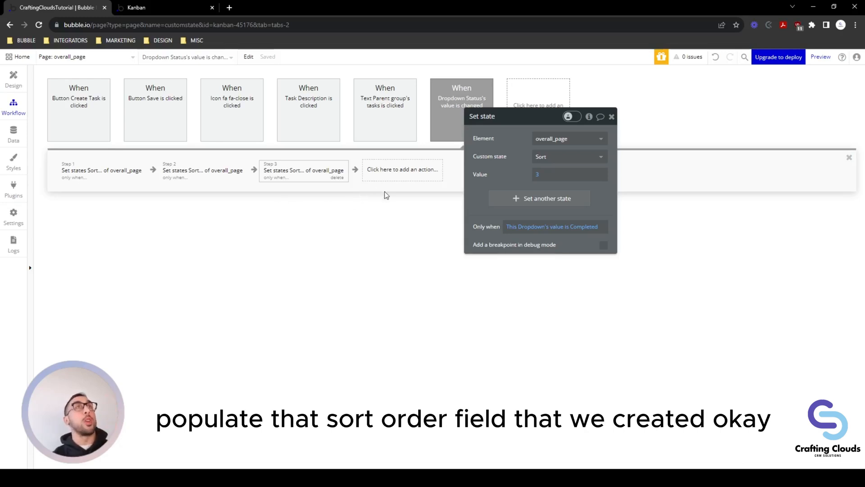
Step: In the page design, set the initial content of the Sort Order input in Popup tasks to overall_page's Sort
left_click(12, 80)
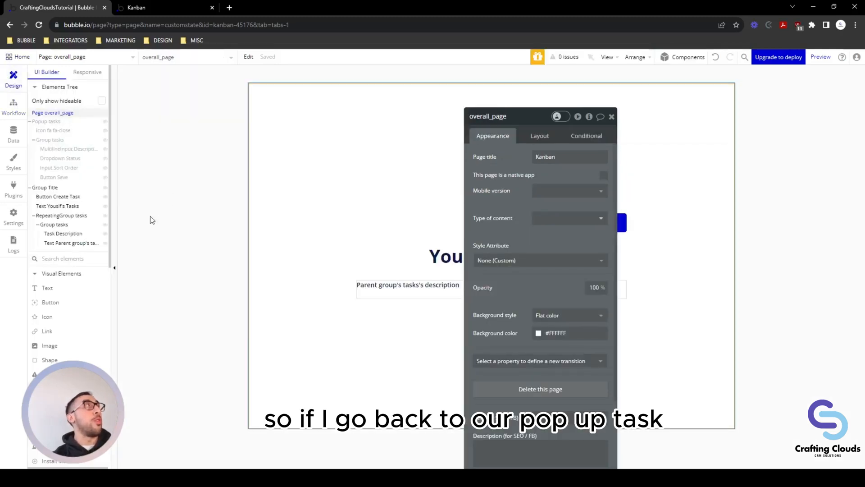
left_click(52, 123)
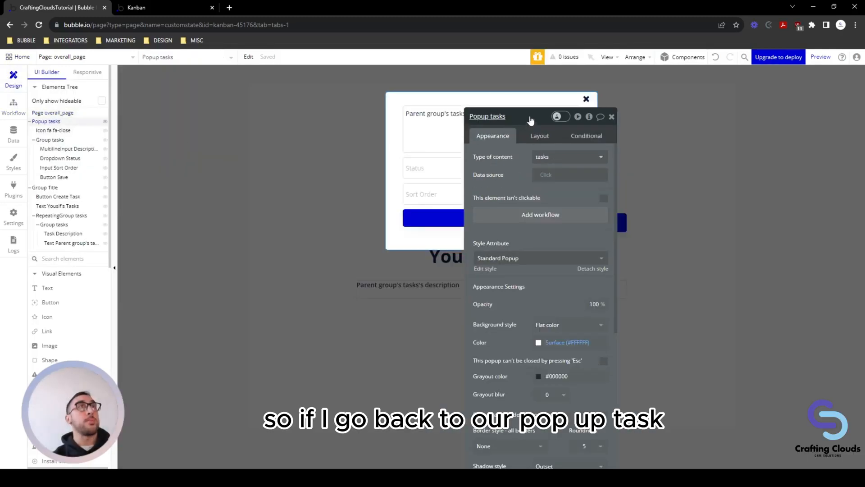
left_click_drag(518, 118, 249, 106)
left_click(444, 194)
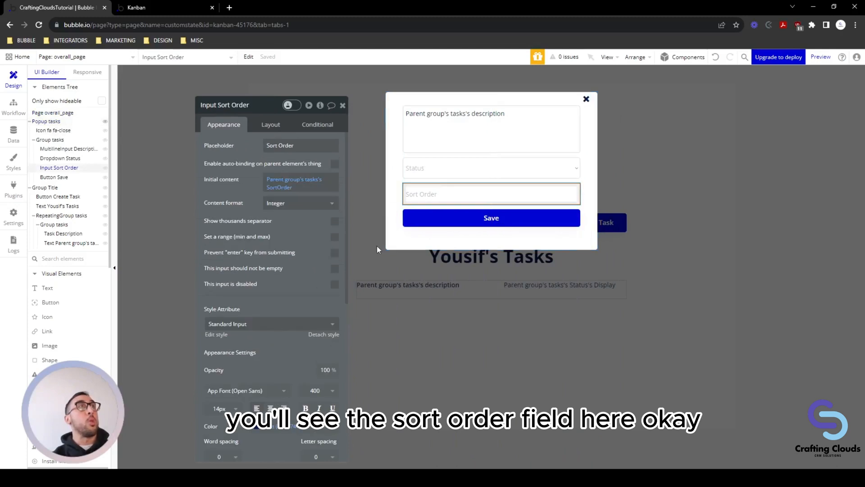
left_click(281, 189)
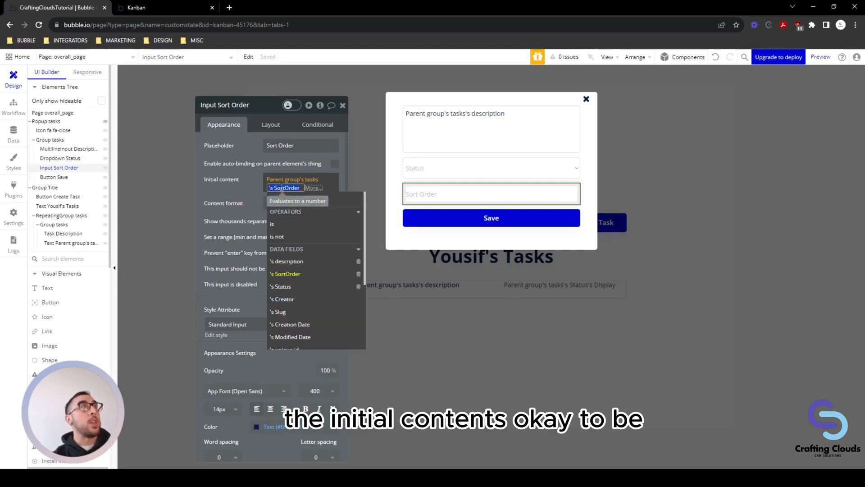
left_click(237, 181)
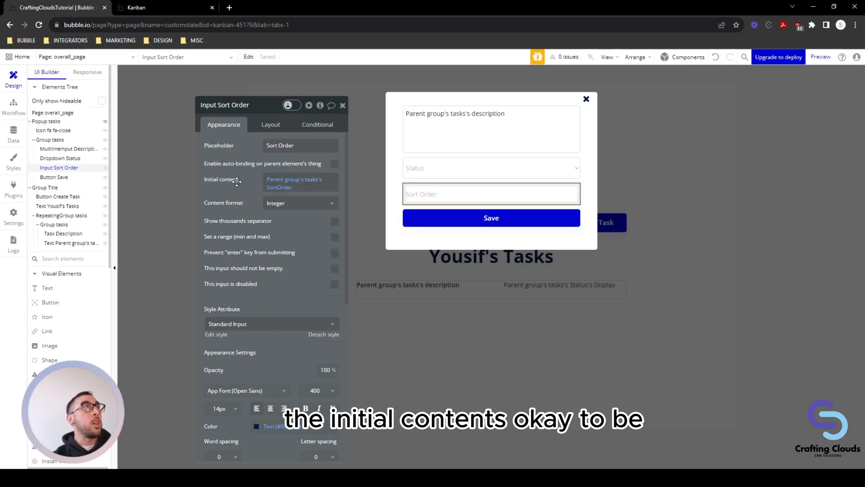
left_click(283, 188)
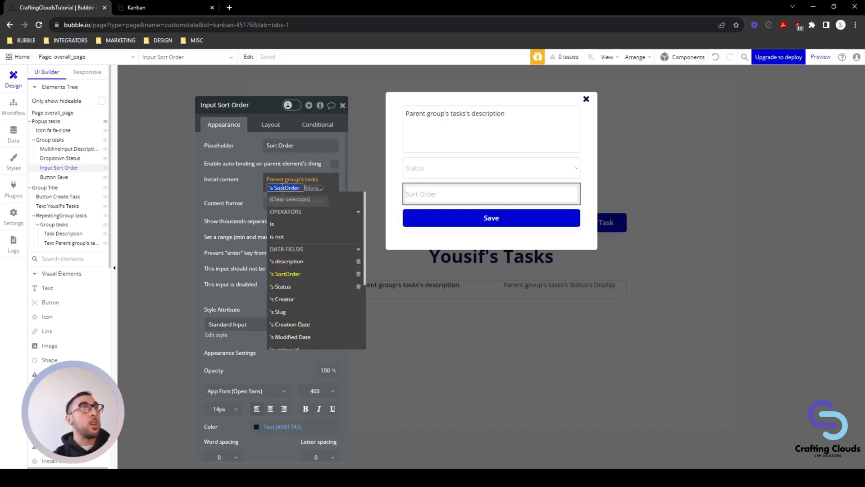
left_click(308, 195)
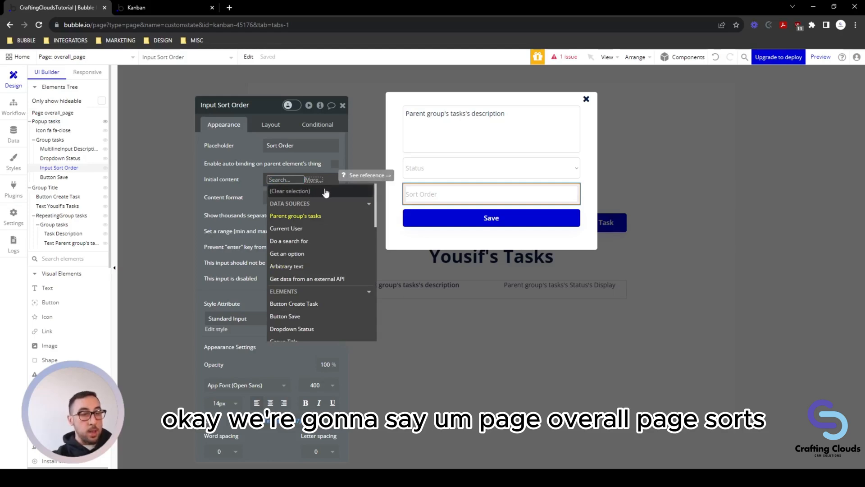
type("page")
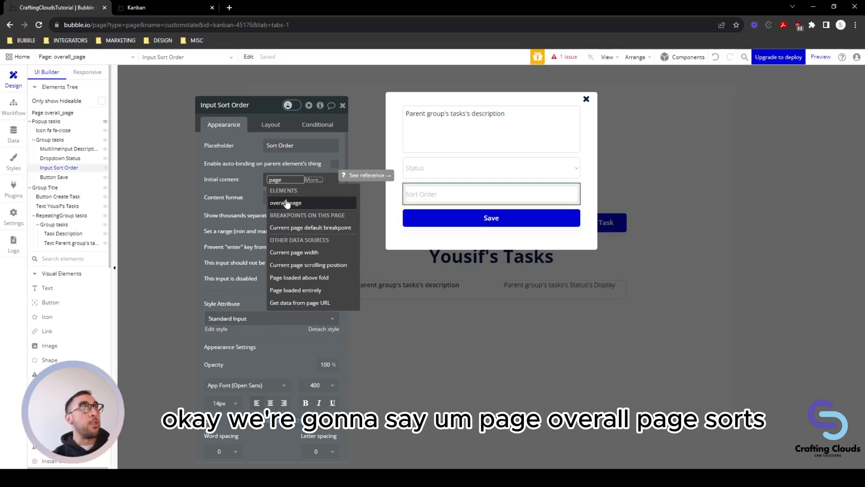
left_click(287, 204)
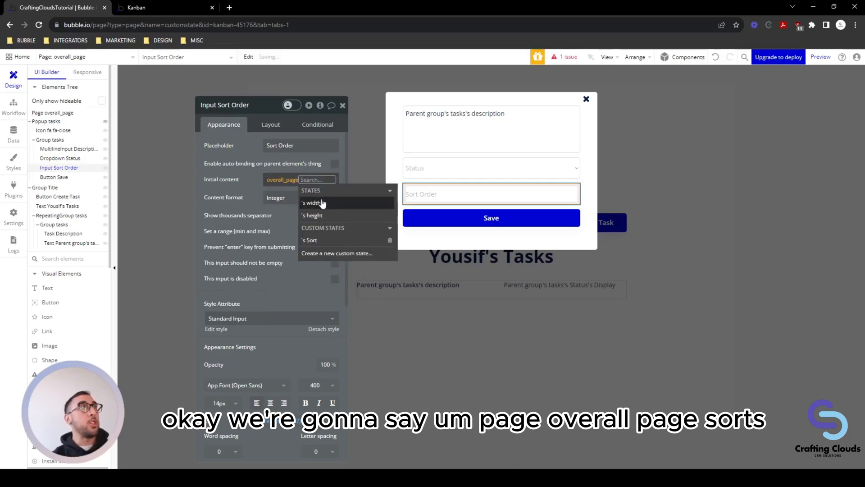
left_click(322, 244)
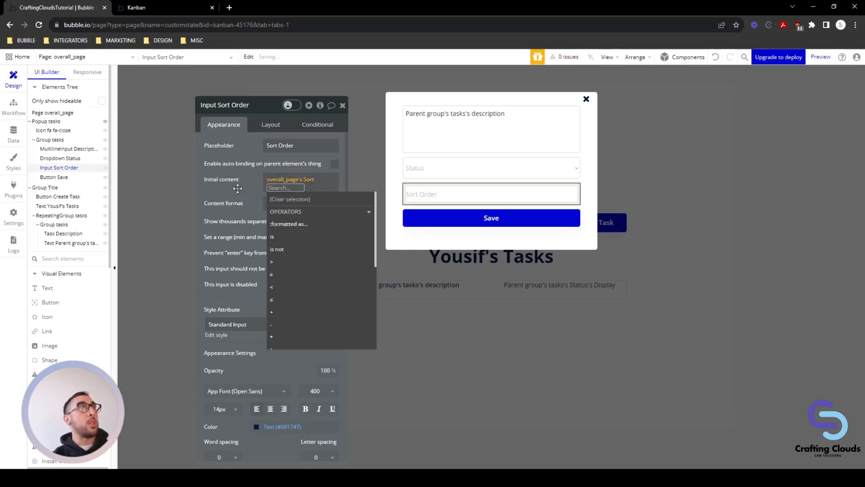
left_click(368, 189)
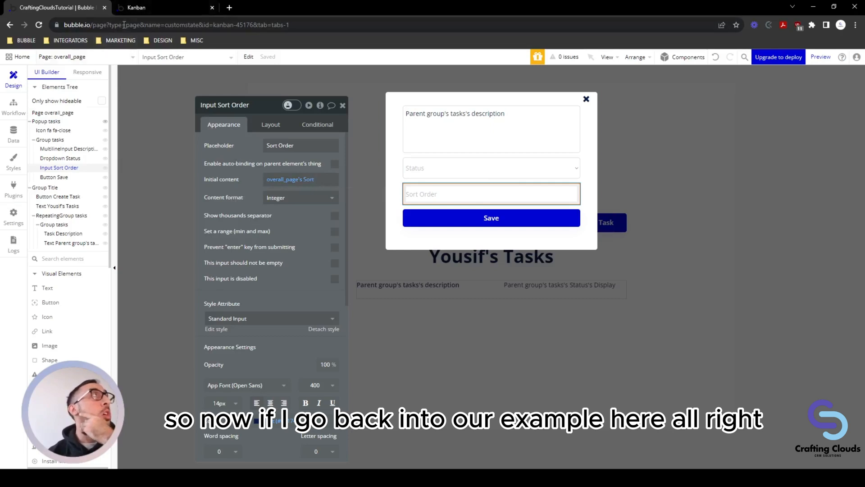
Step: Reload the old Kanban preview, close its tab, and launch a new preview of overall_page from the editor
left_click(140, 11)
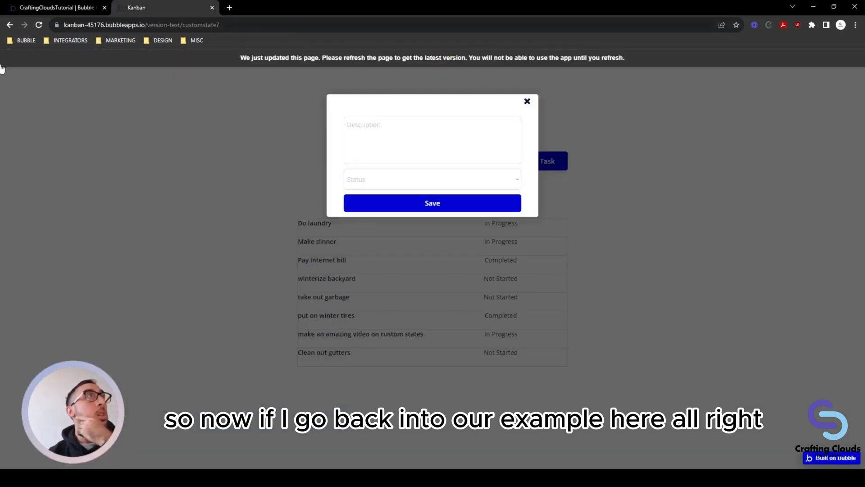
left_click(38, 25)
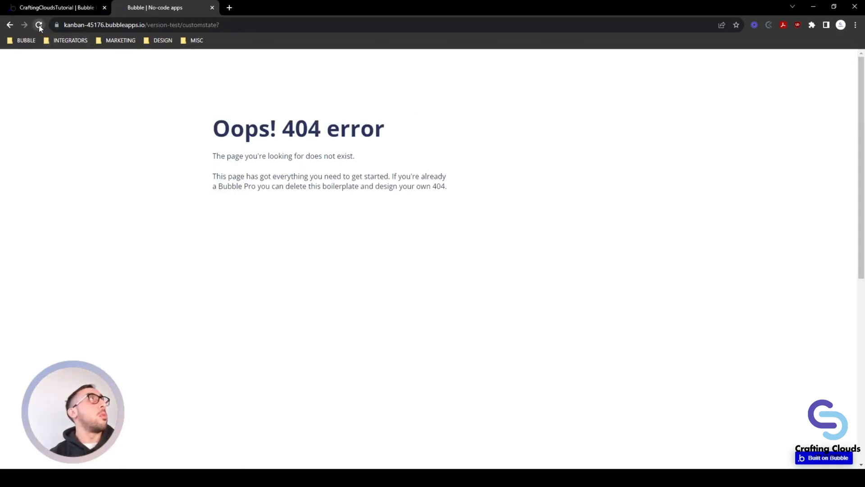
left_click(212, 8)
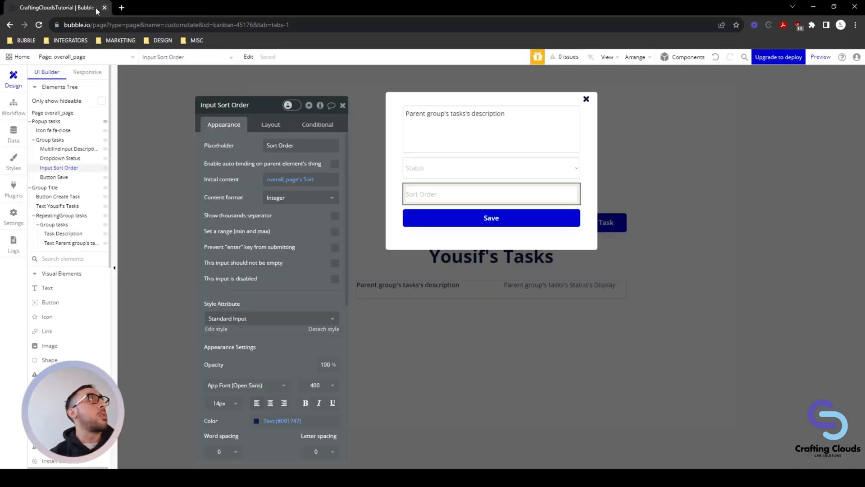
left_click(819, 58)
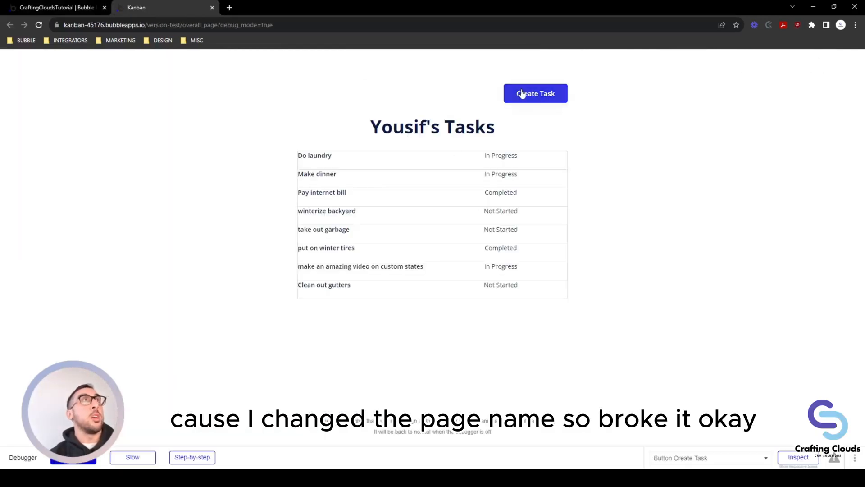
Step: Open the Do laundry task in the preview and change its status to Not Started
left_click(327, 160)
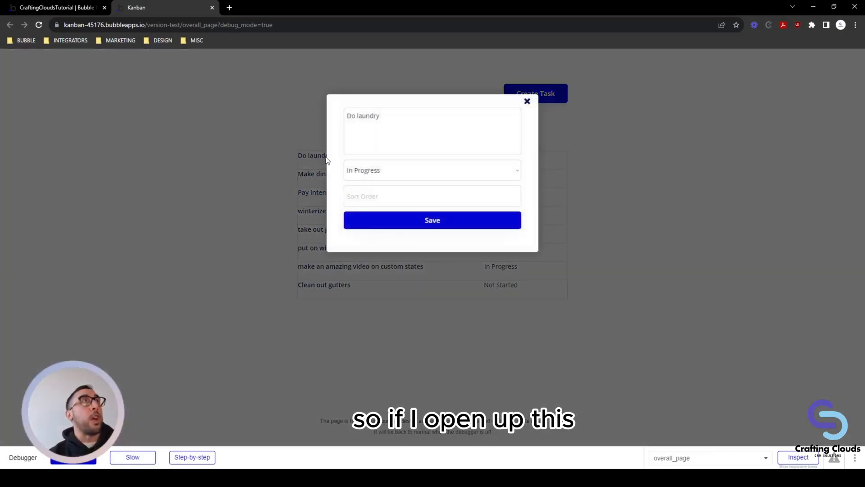
left_click(421, 171)
left_click(382, 191)
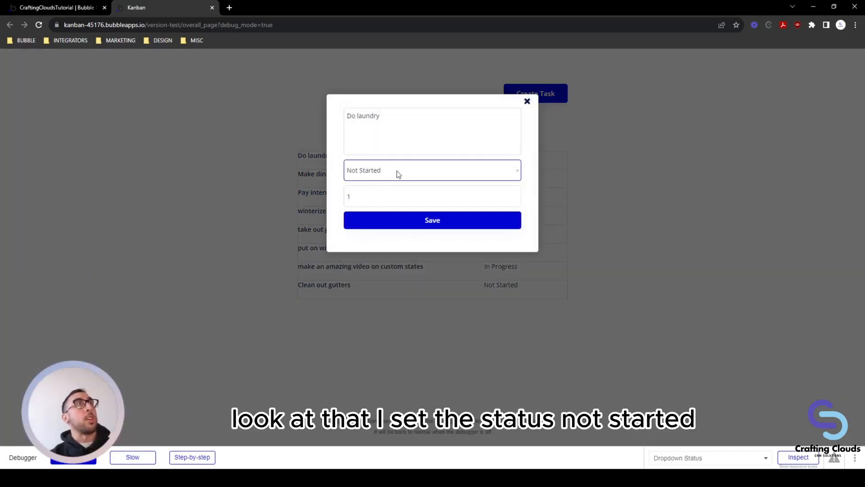
Step: Switch the Do laundry task's status to In Progress, change it to Completed, and save the task
left_click(356, 197)
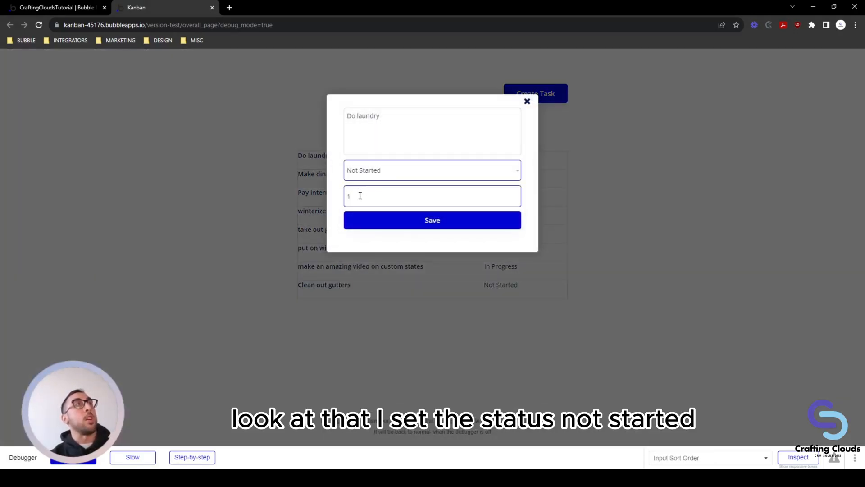
left_click(370, 170)
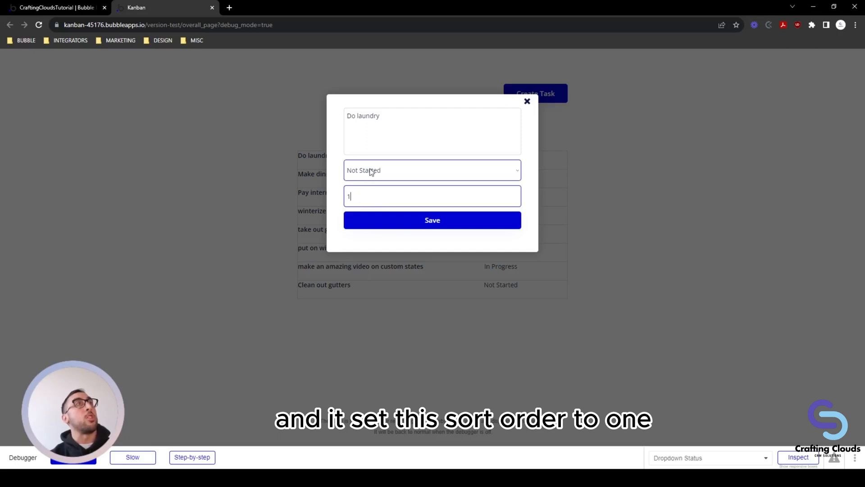
left_click(371, 201)
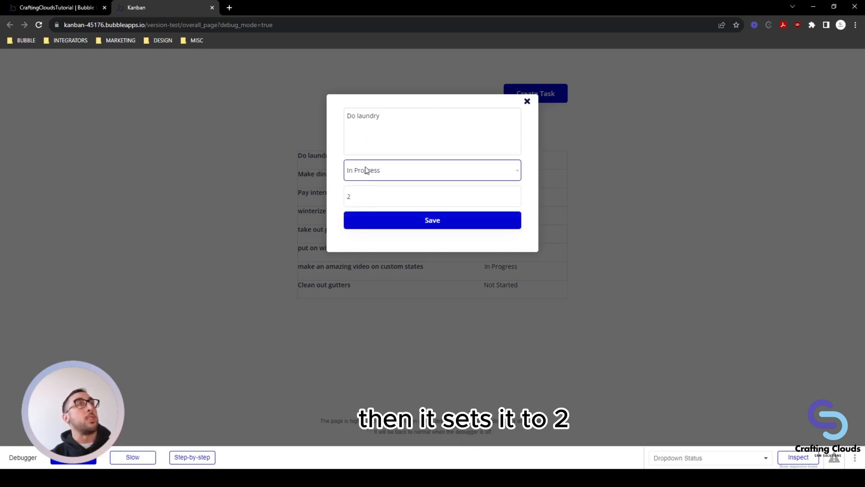
left_click(364, 213)
left_click(360, 195)
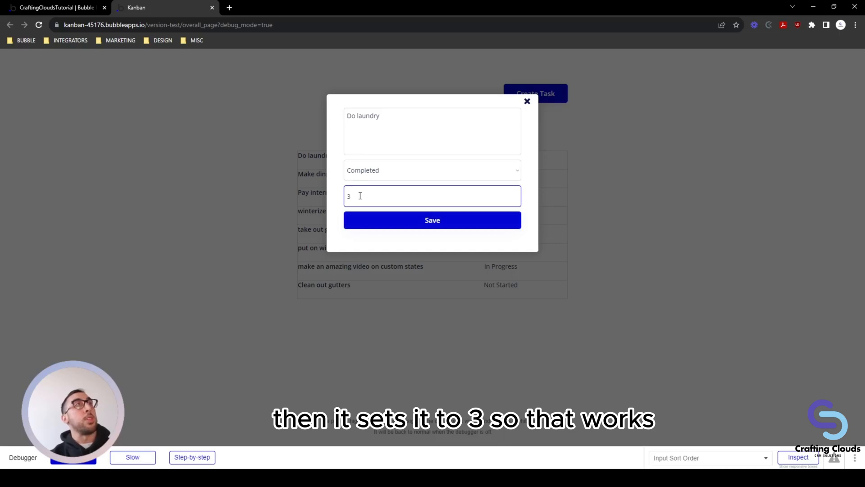
left_click(380, 220)
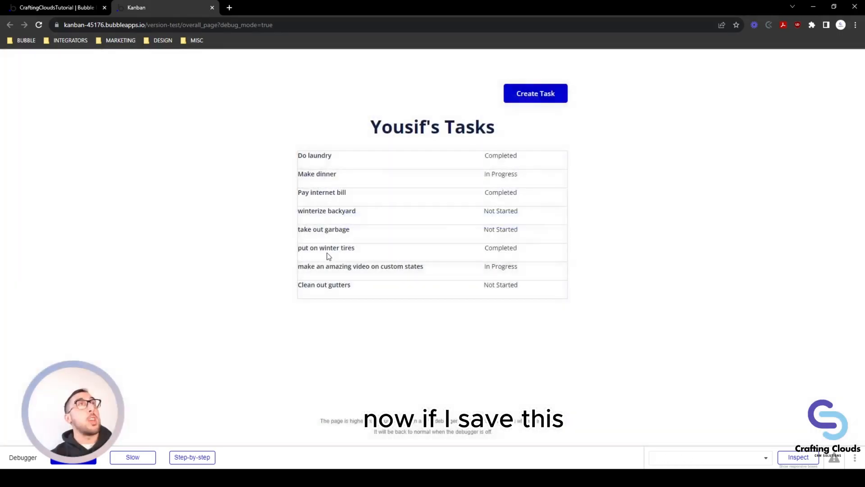
Step: Return to the Bubble editor and check the SortOrder values of all tasks in the app data
left_click(68, 8)
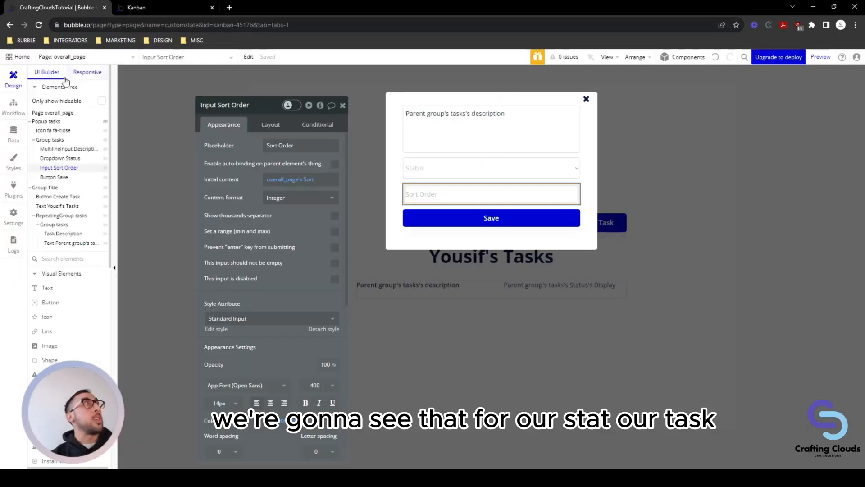
left_click(14, 133)
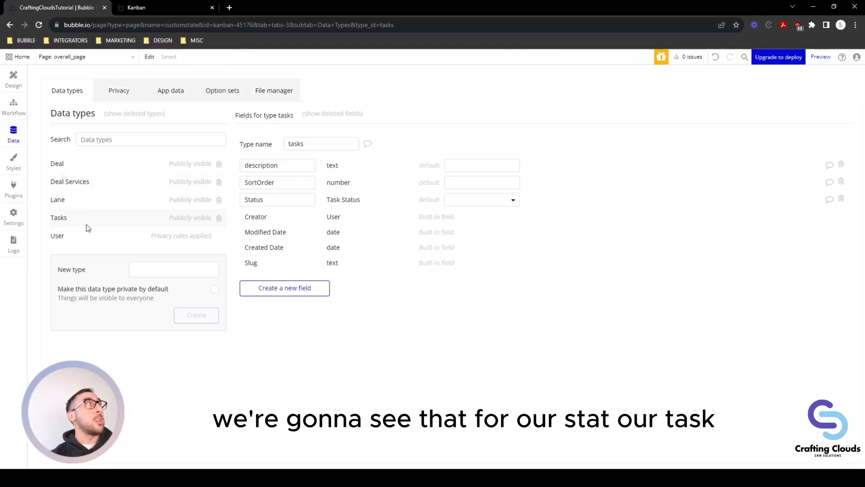
left_click(170, 88)
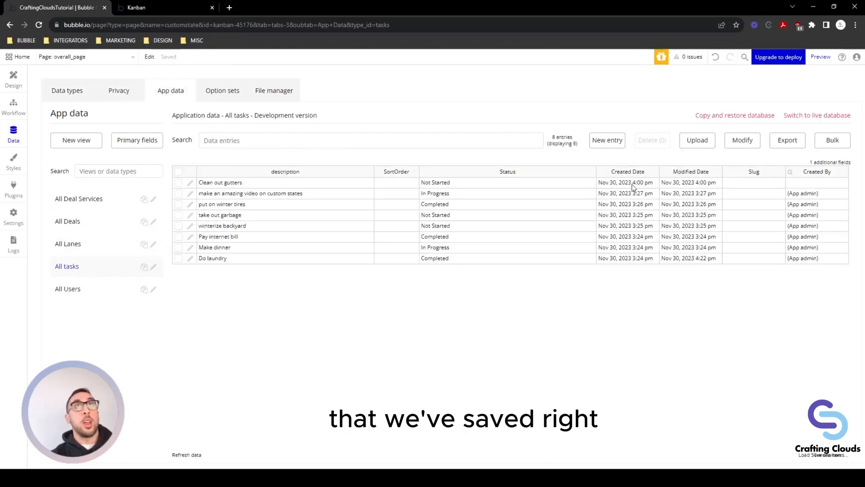
left_click(388, 186)
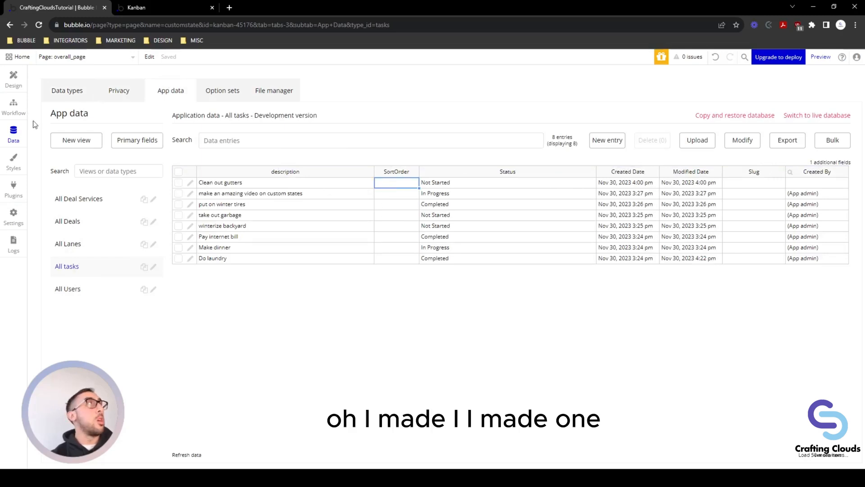
Step: In the Save button's workflow, add SortOrder = Input Sort Order's value to the Create a new tasks action
left_click(14, 79)
left_click(432, 218)
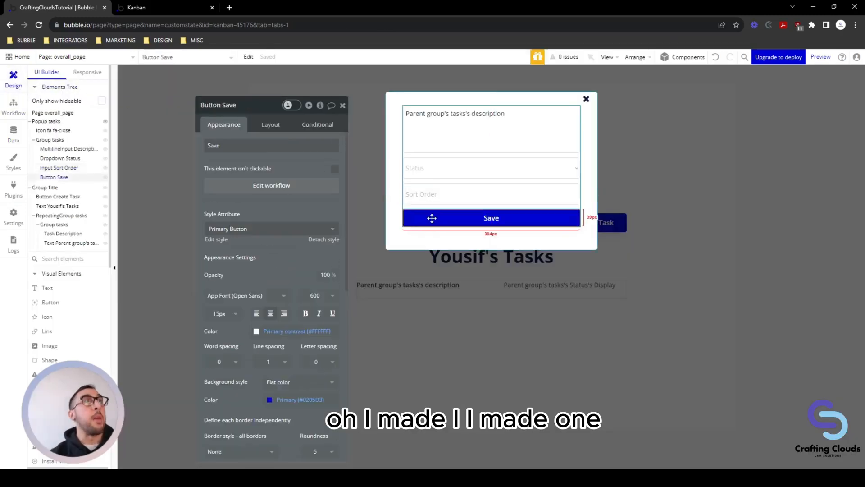
left_click(257, 185)
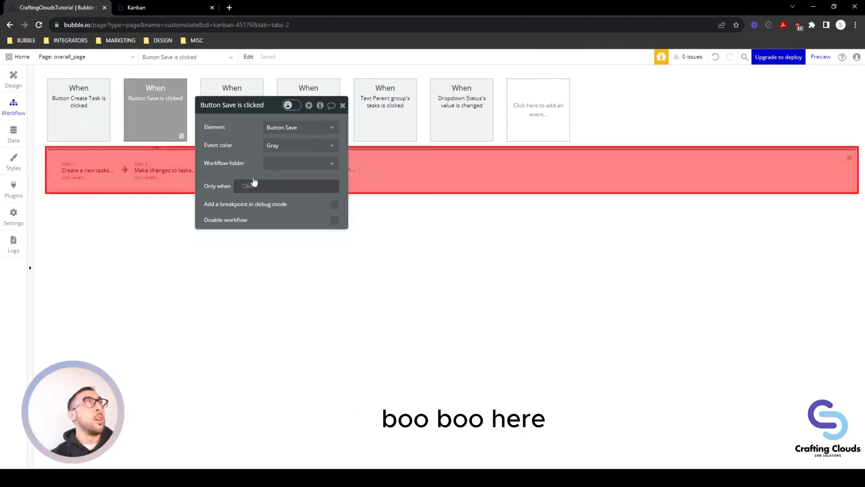
left_click(91, 178)
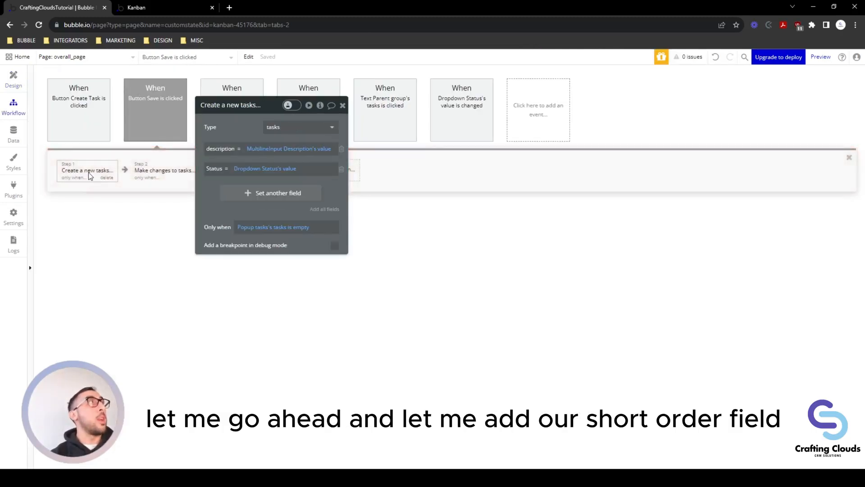
left_click(245, 192)
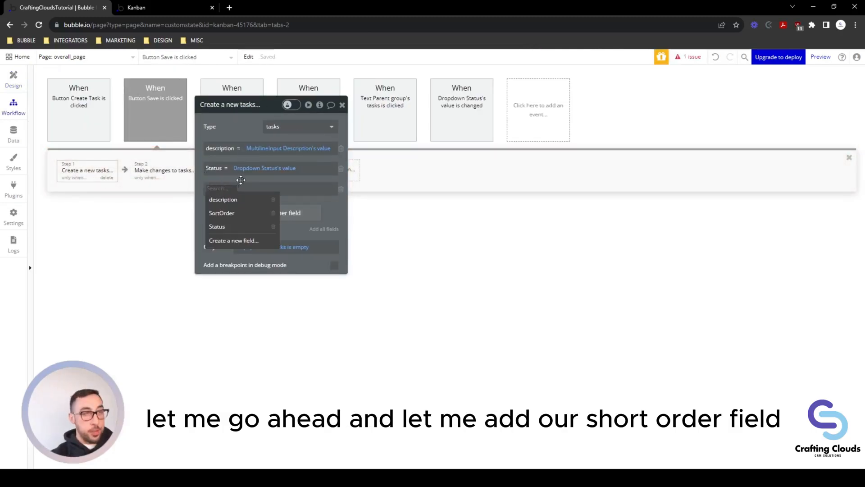
left_click(229, 213)
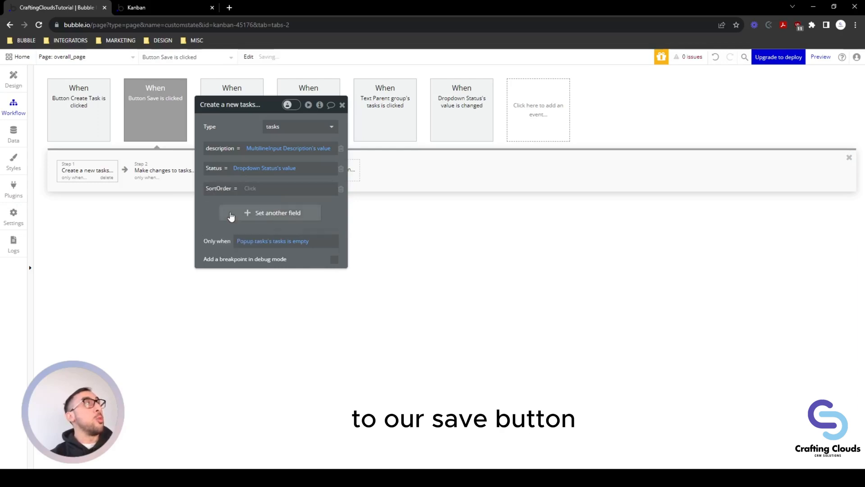
left_click(248, 189)
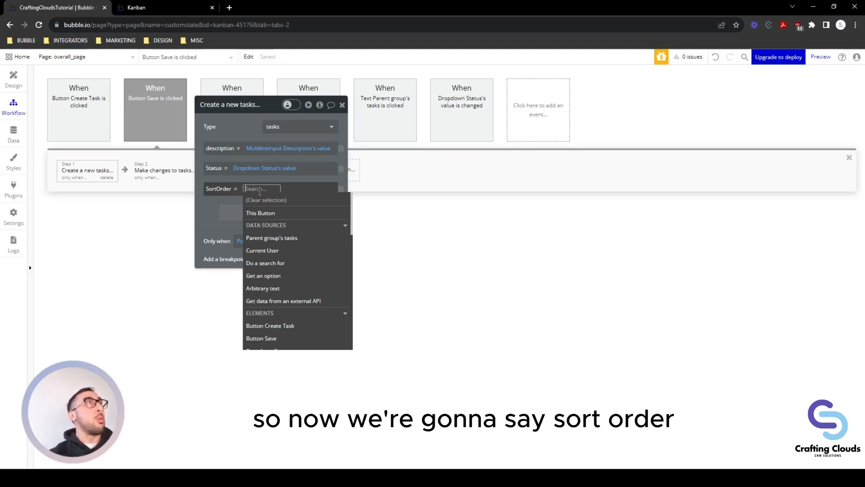
type("sort")
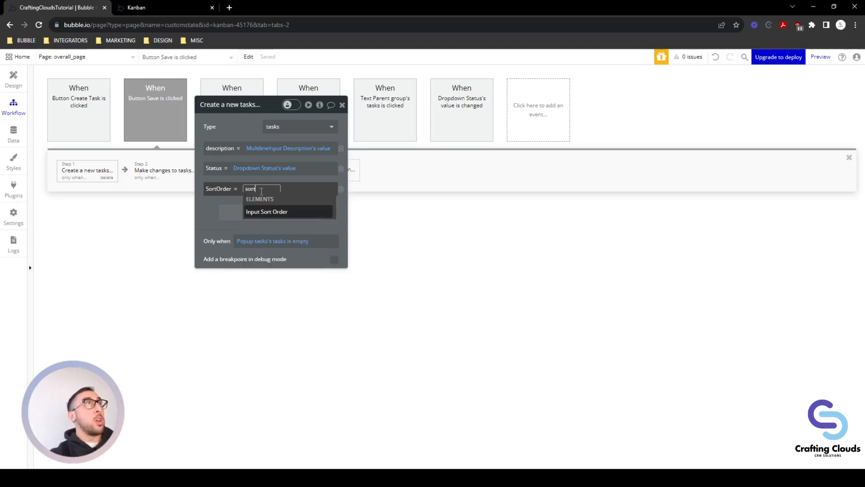
left_click(286, 214)
left_click(319, 214)
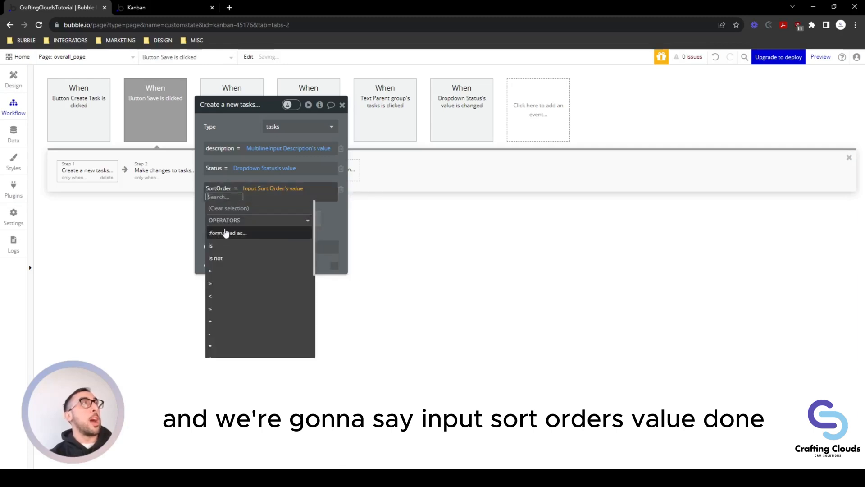
Step: Add SortOrder = Input Sort Order's value to the Make changes to tasks action and close its settings
left_click(154, 174)
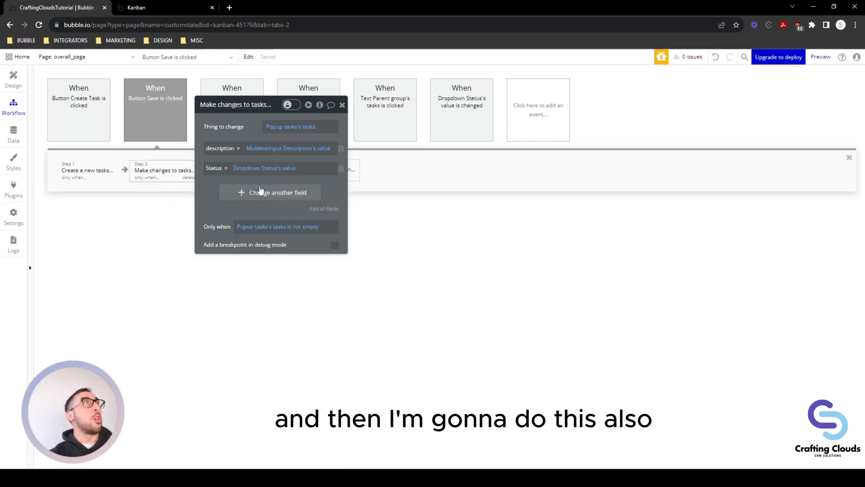
left_click(259, 194)
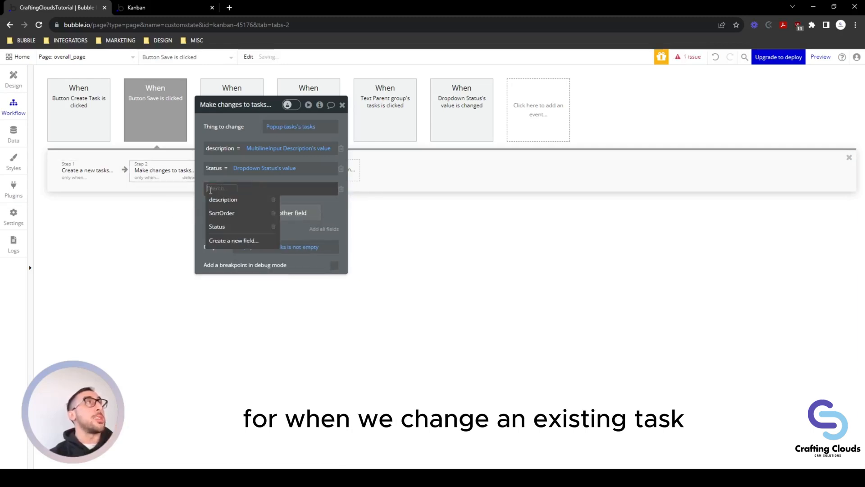
left_click(224, 213)
left_click(246, 188)
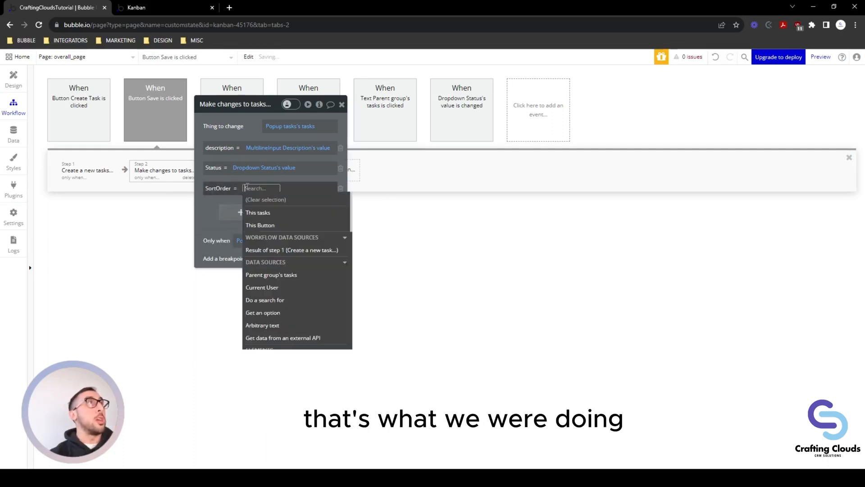
type("sorto")
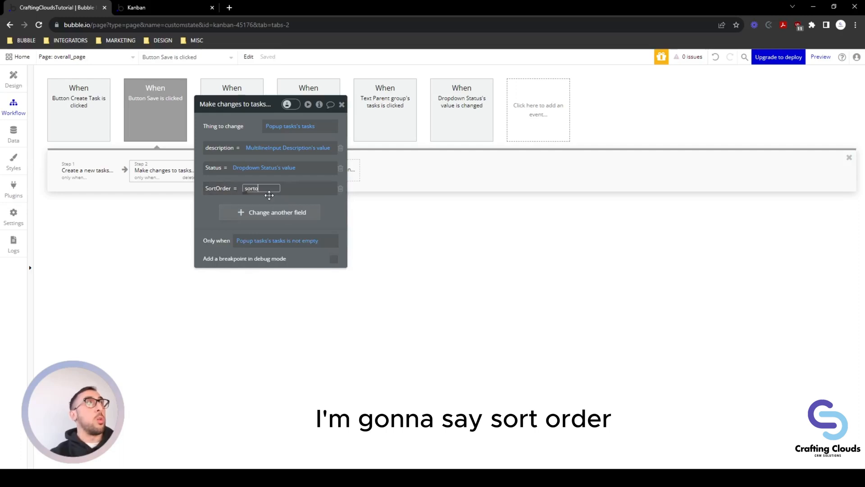
left_click(277, 207)
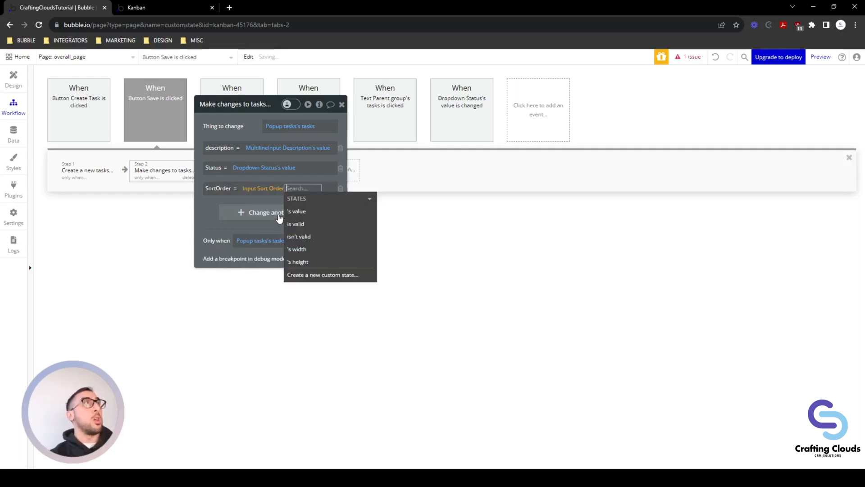
left_click(313, 213)
left_click(333, 205)
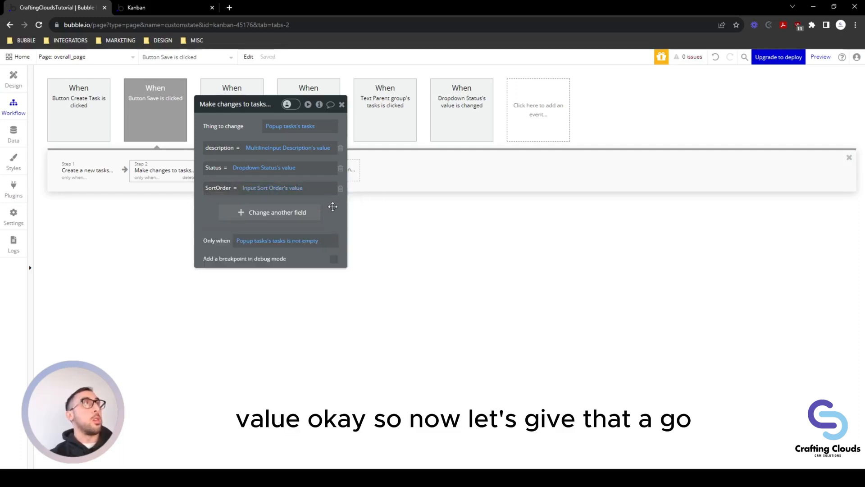
left_click(342, 104)
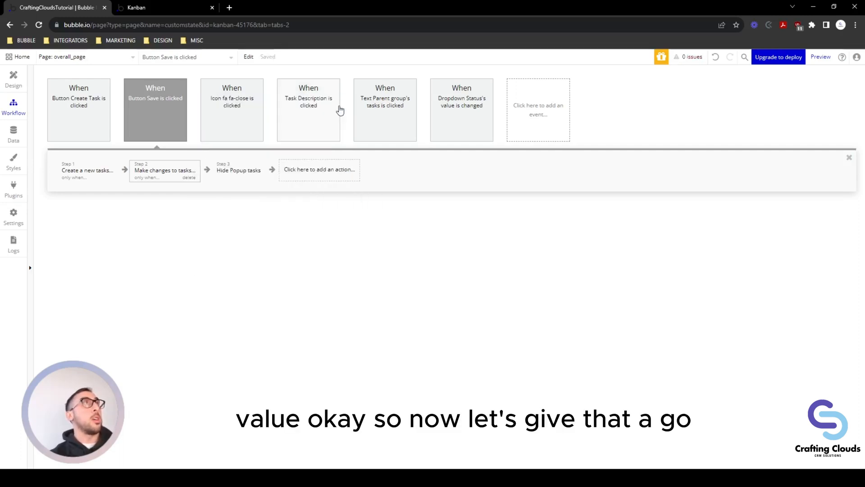
Step: Reload the Kanban preview, set the Do laundry task's status to Not Started, and save it
left_click(141, 13)
key("F5")
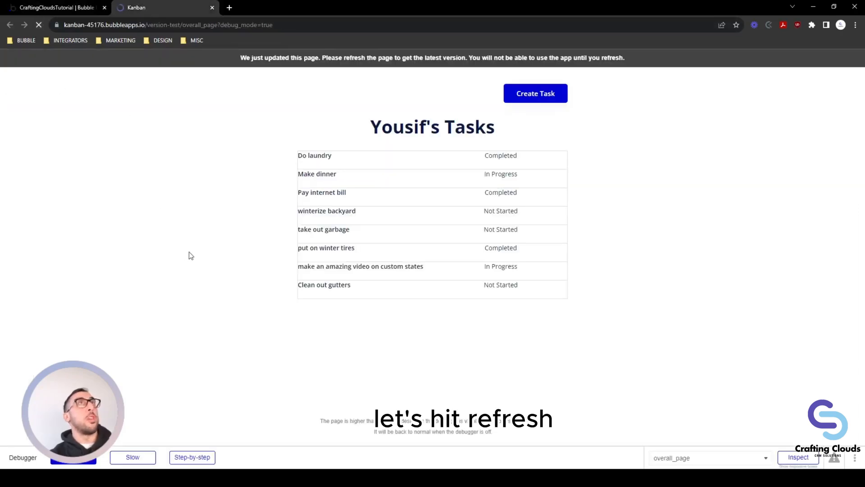
left_click(320, 160)
left_click(386, 171)
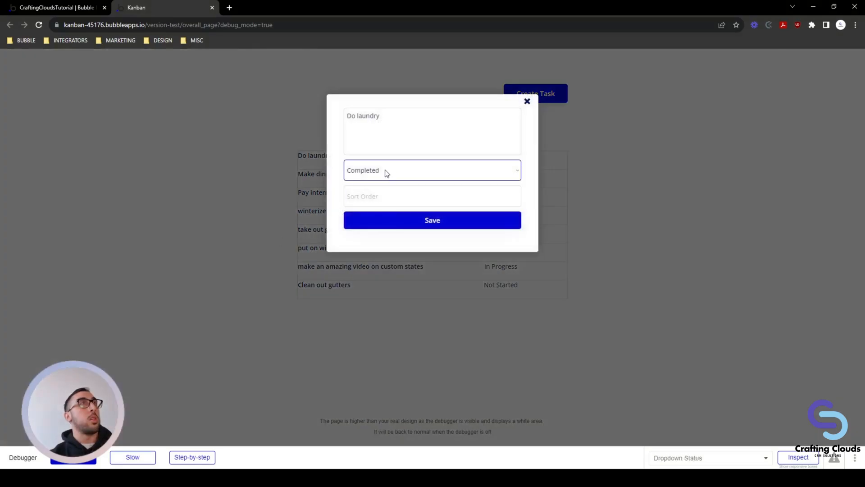
left_click(377, 193)
left_click(389, 224)
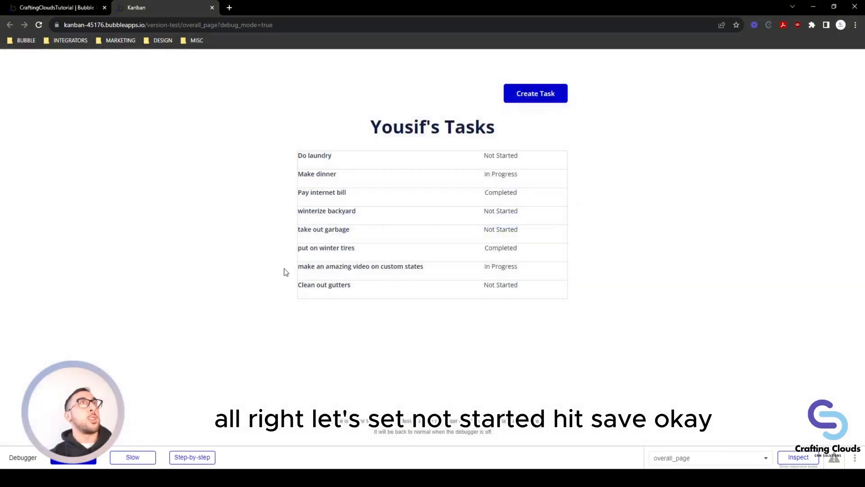
Step: Reload the editor's All tasks data and check the SortOrder stored for Do laundry
left_click(58, 8)
left_click(13, 135)
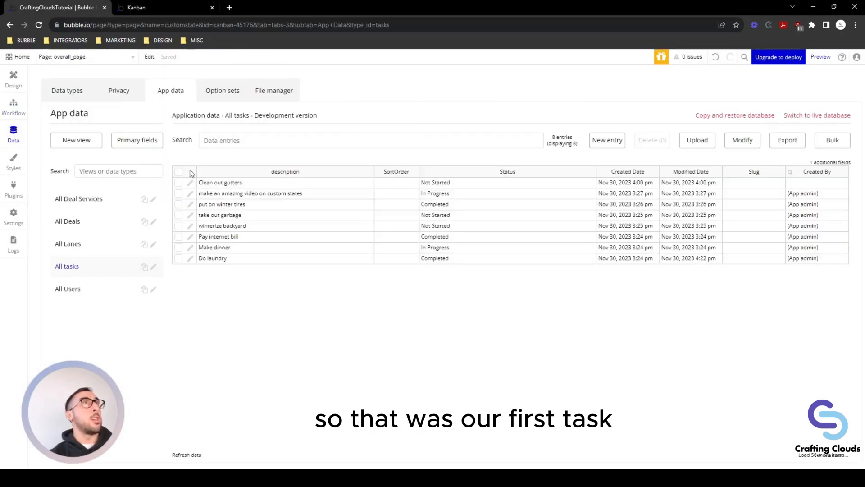
left_click(40, 26)
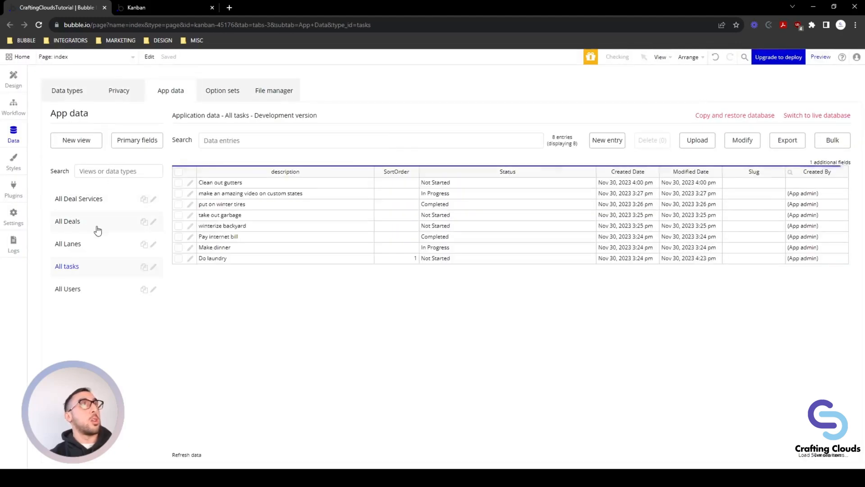
left_click(409, 263)
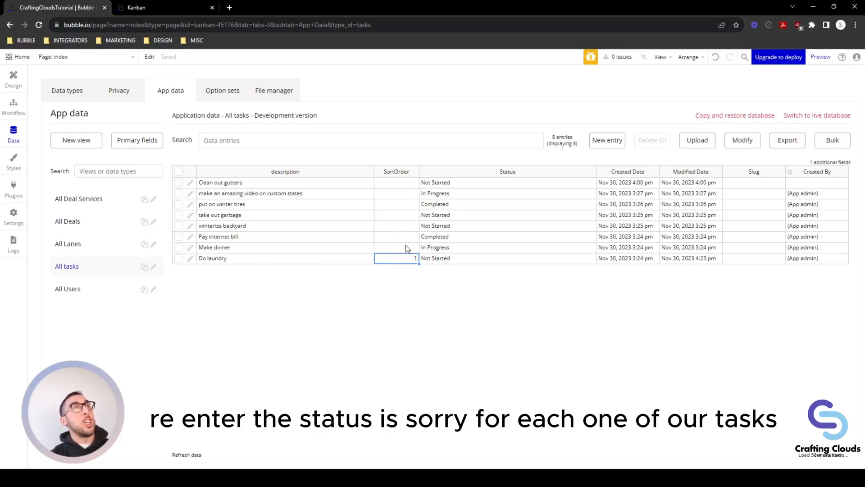
Step: In the Kanban preview, re-enter the Not Started status for the Clean out gutters task
left_click(151, 13)
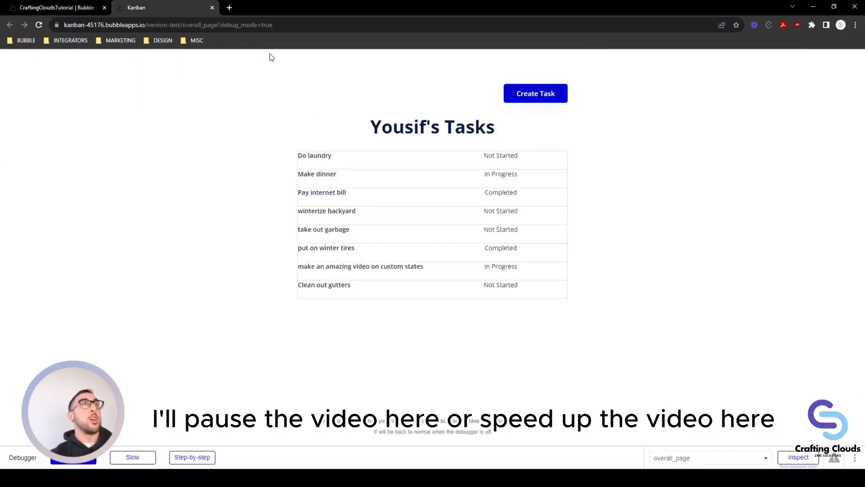
left_click(352, 269)
left_click(527, 102)
left_click(352, 284)
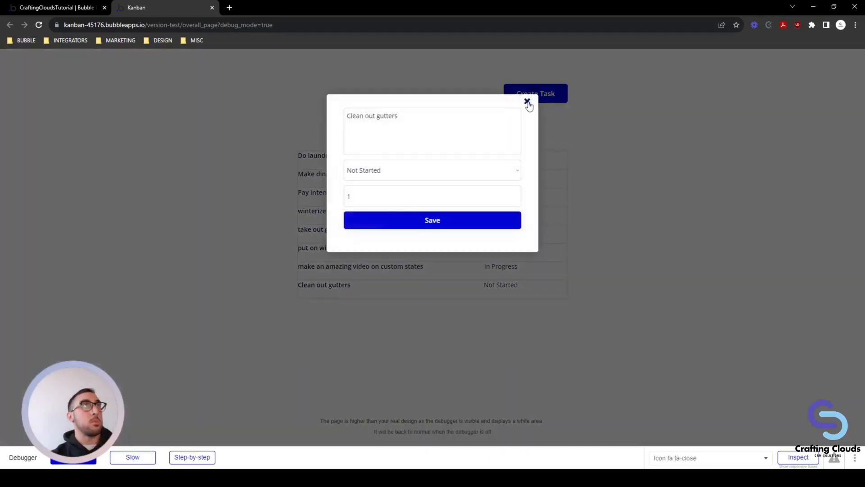
left_click(527, 102)
Step: Re-enter In Progress for the custom states video task and Completed for the put on winter tires task
left_click(354, 267)
key("Escape")
left_click(352, 248)
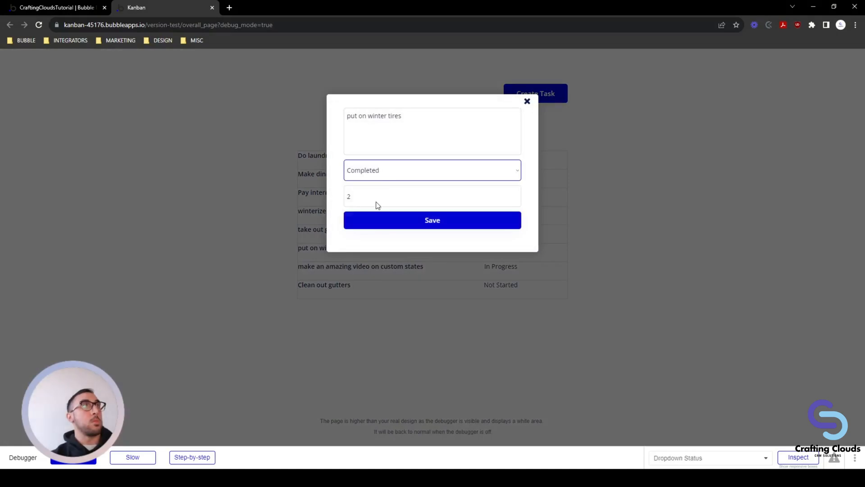
key("Escape")
Step: Re-enter Not Started for the take out garbage and winterize backyard tasks, saving each one
left_click(351, 230)
left_click(373, 172)
left_click(373, 194)
left_click(377, 219)
left_click(379, 213)
left_click(405, 173)
left_click(385, 200)
left_click(404, 219)
Step: Re-enter Completed for Pay internet bill and In Progress for Make dinner, saving each task
left_click(338, 193)
left_click(374, 172)
left_click(375, 201)
left_click(375, 219)
left_click(332, 176)
left_click(377, 172)
left_click(378, 196)
left_click(379, 219)
Step: Open the Do laundry task, close it without editing, and switch back to the Bubble editor's tasks data
left_click(327, 161)
key("Escape")
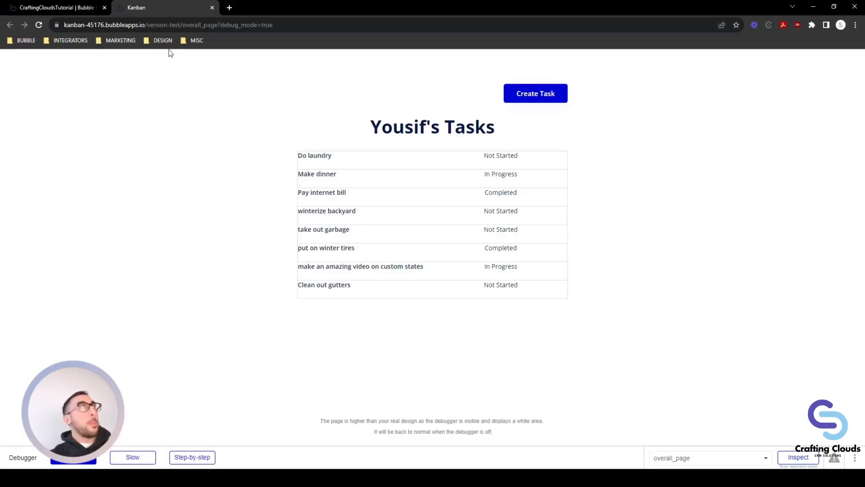
left_click(33, 11)
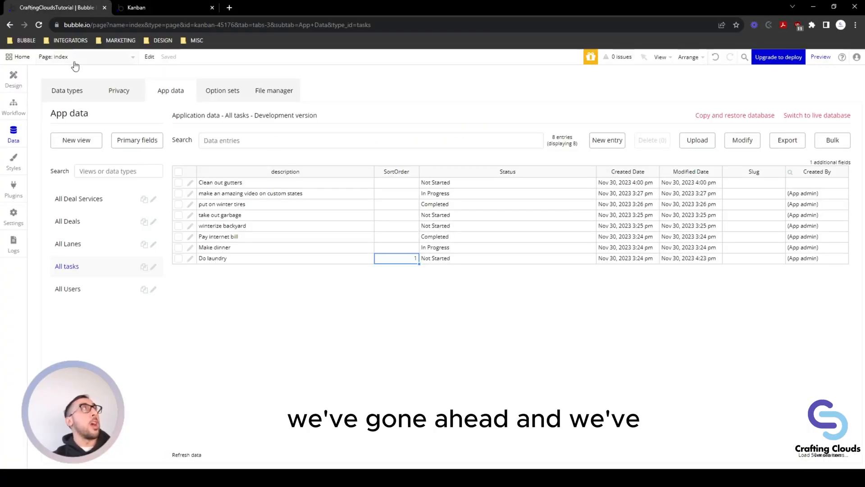
Step: Reload the tasks data, save the Clean out gutters task as Not Started in the Kanban preview, and reload the editor's tasks data again
left_click(39, 27)
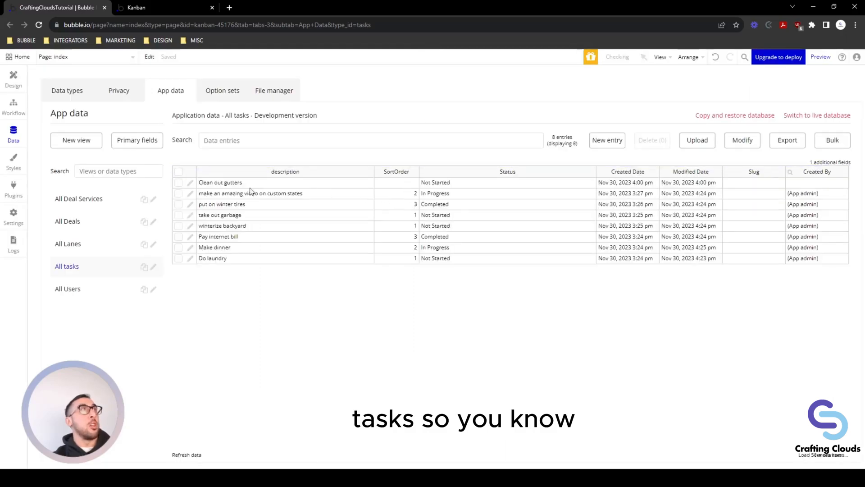
left_click(132, 7)
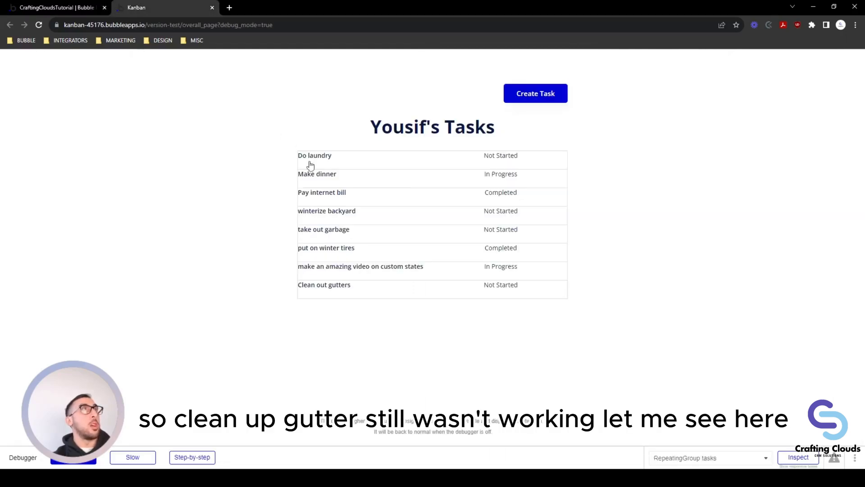
left_click(339, 285)
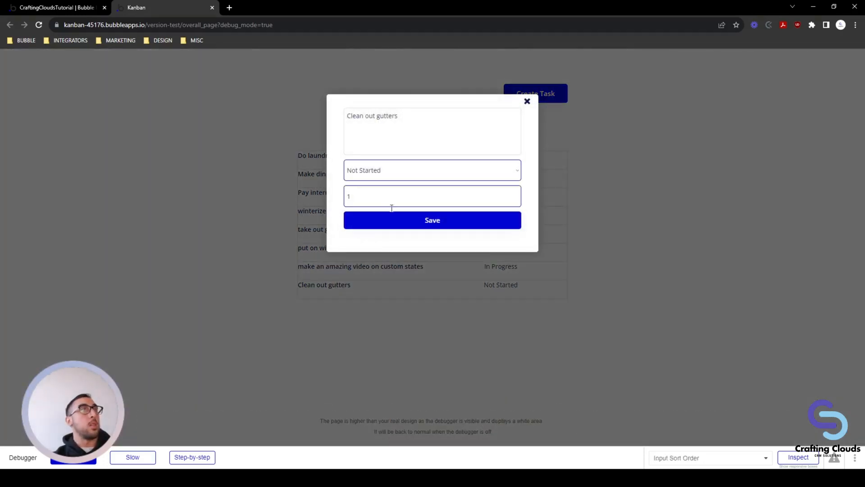
left_click(396, 221)
left_click(54, 7)
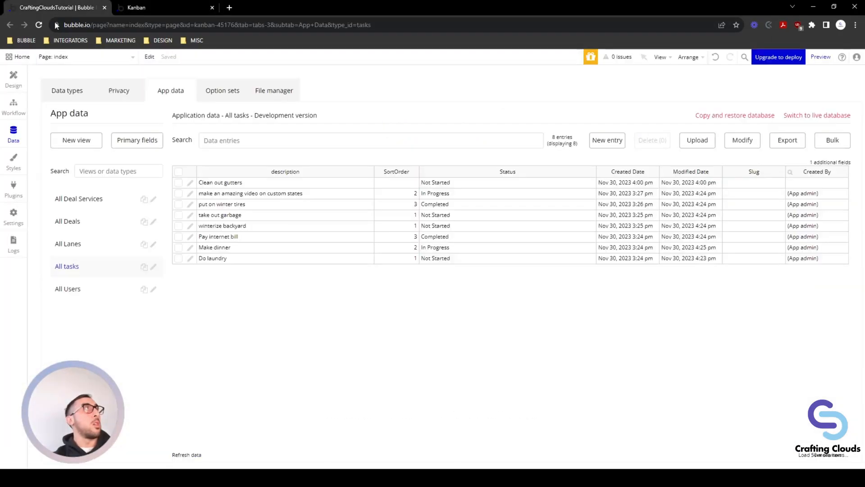
left_click(38, 25)
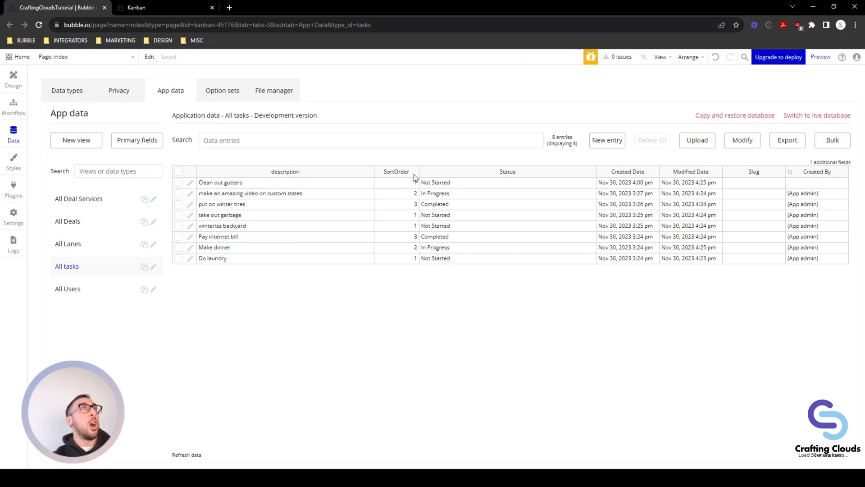
Step: Open overall_page in the Bubble editor's design view and select RepeatingGroup tasks inside Group Title
left_click(153, 9)
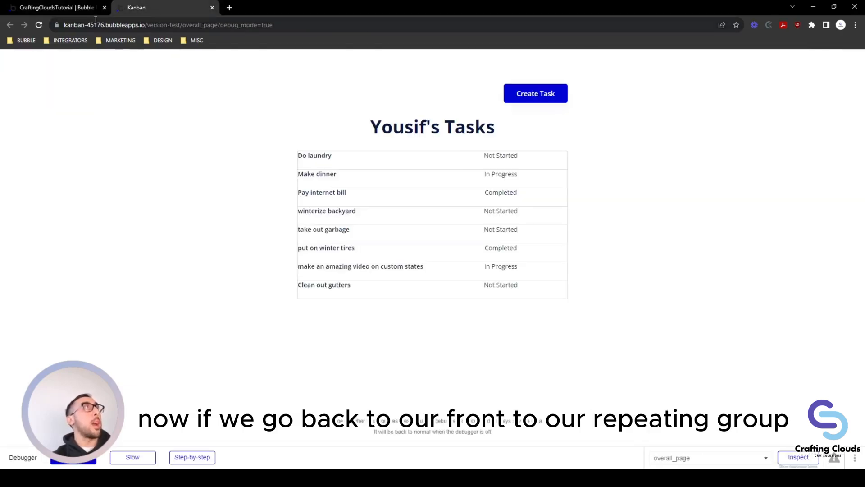
left_click(85, 8)
left_click(18, 85)
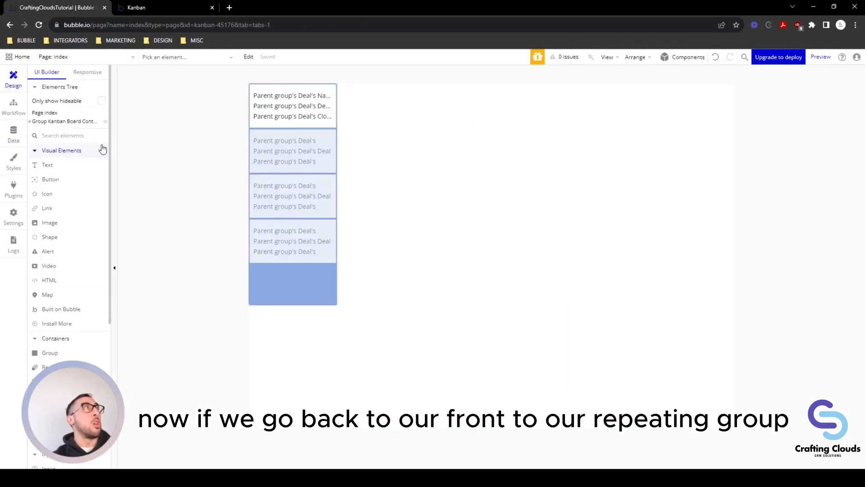
left_click(107, 56)
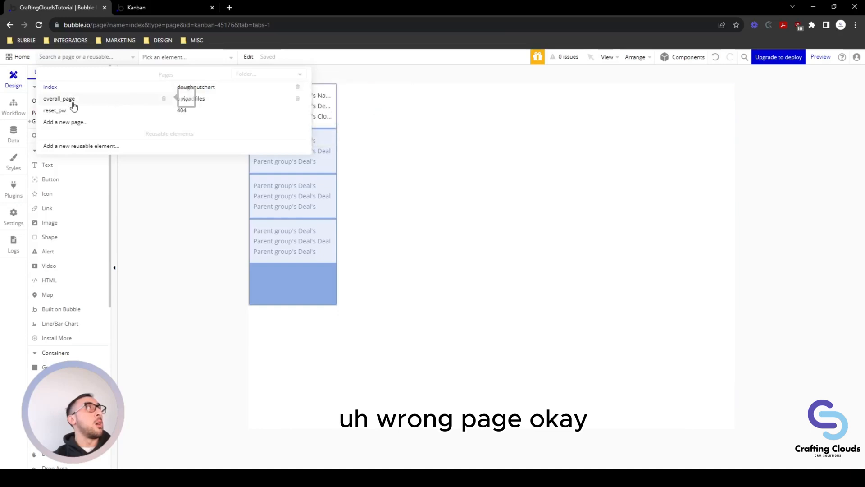
left_click(111, 102)
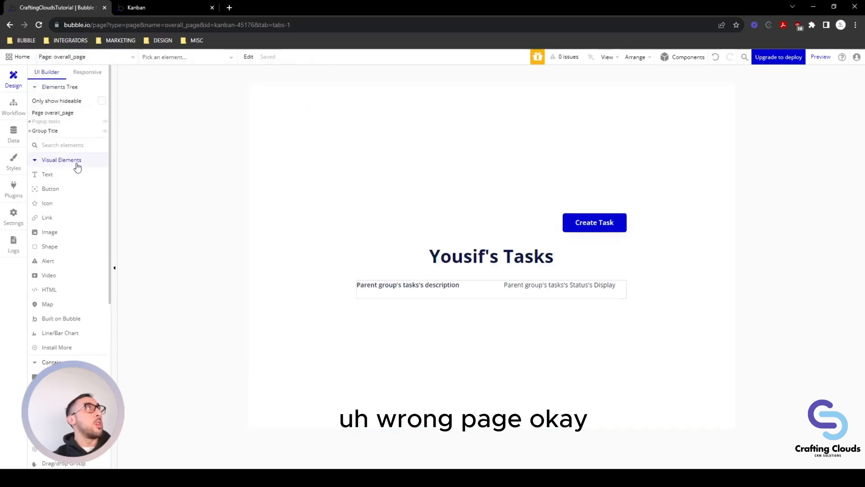
left_click(54, 122)
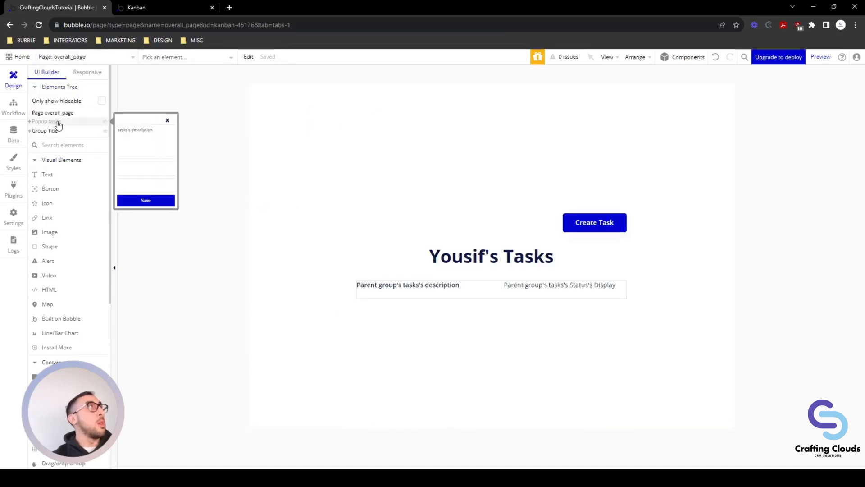
left_click(30, 131)
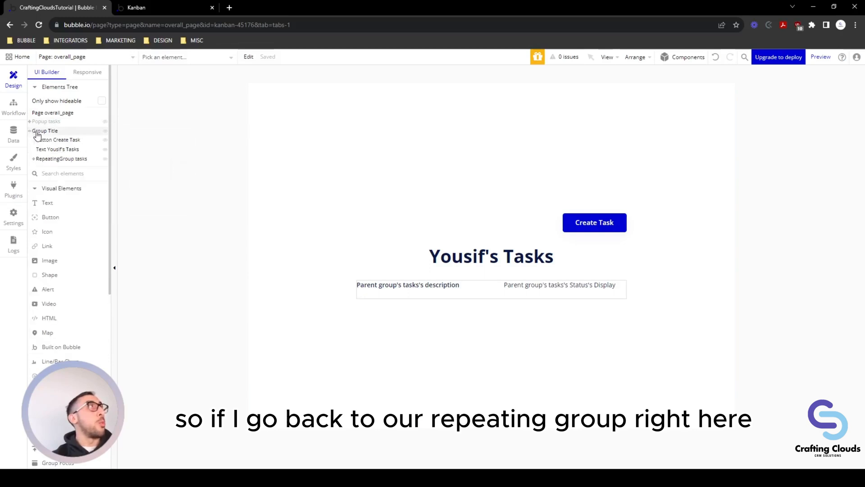
left_click(66, 161)
Step: Sort the repeating group's tasks search by SortOrder with Descending set to "no", and reload the Kanban preview
left_click(766, 162)
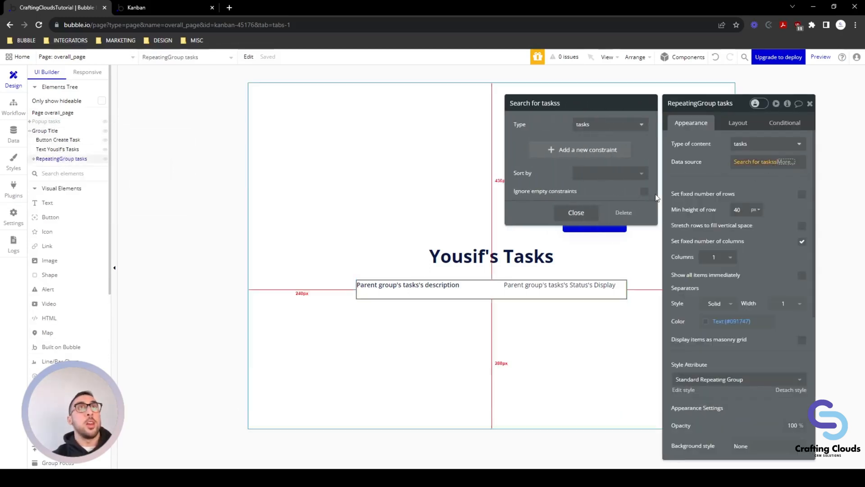
left_click(605, 176)
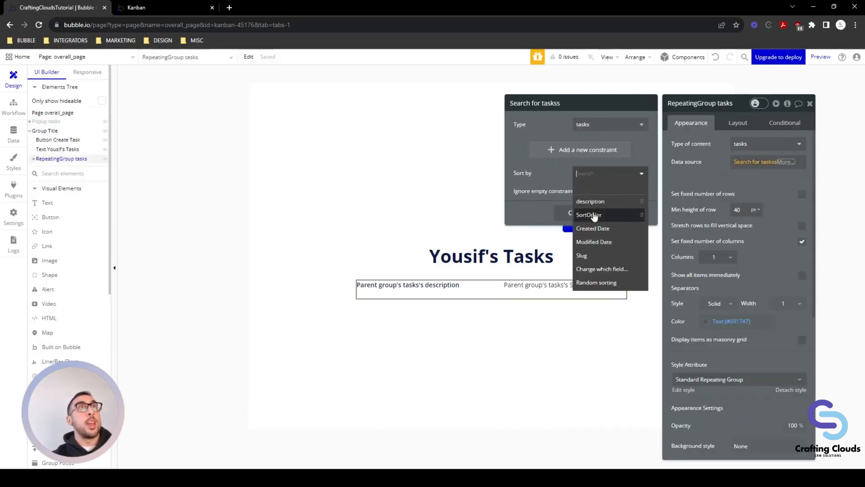
left_click(595, 216)
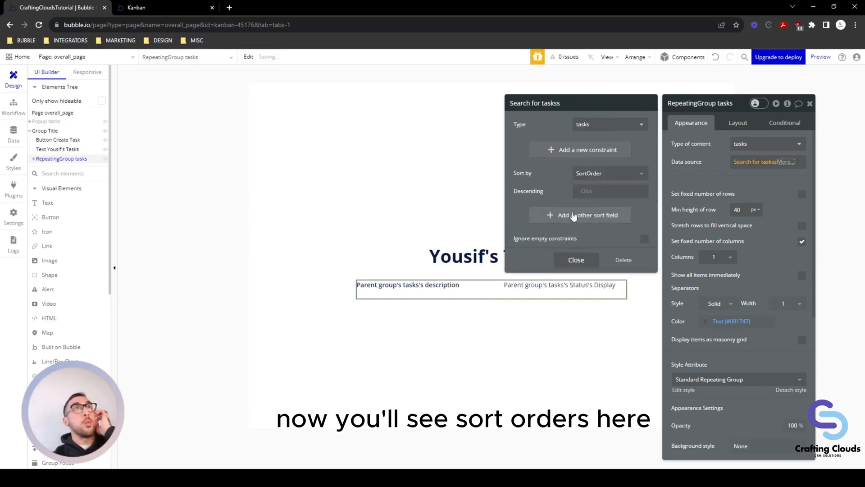
left_click(593, 191)
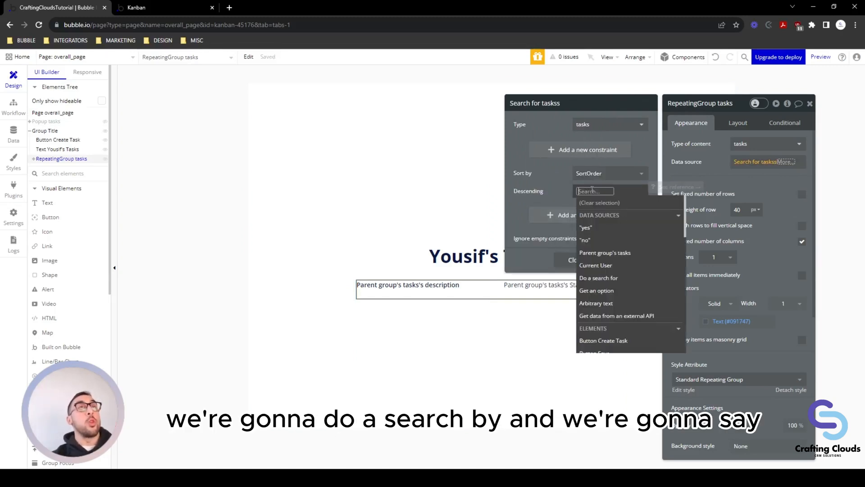
left_click(586, 240)
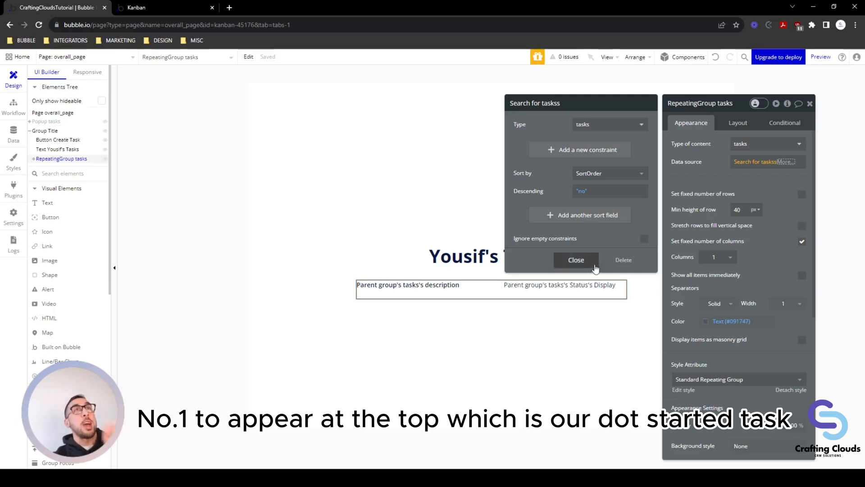
left_click(582, 262)
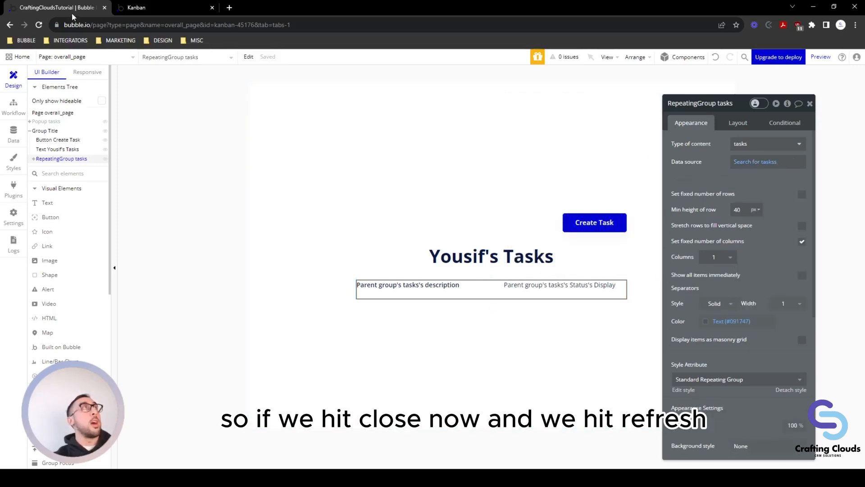
left_click(135, 8)
left_click(38, 25)
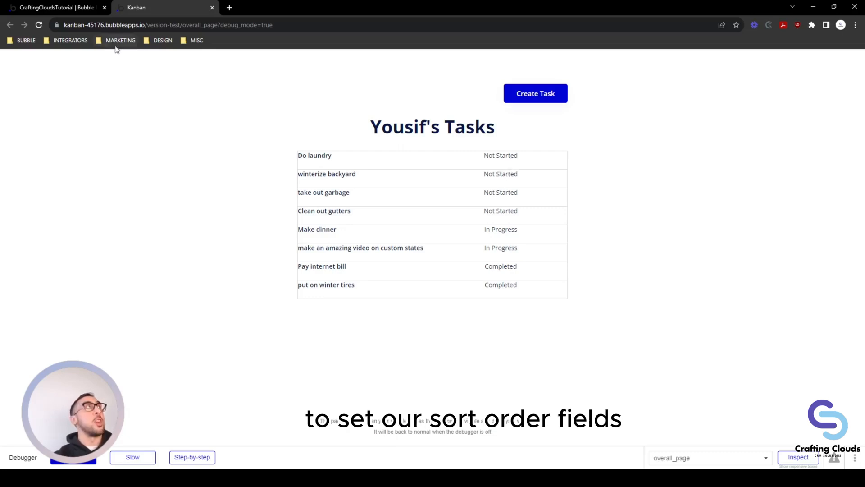
Step: In the Bubble editor, make the Sort Order input in Popup tasks not visible on page load and collapsed when hidden
left_click(63, 7)
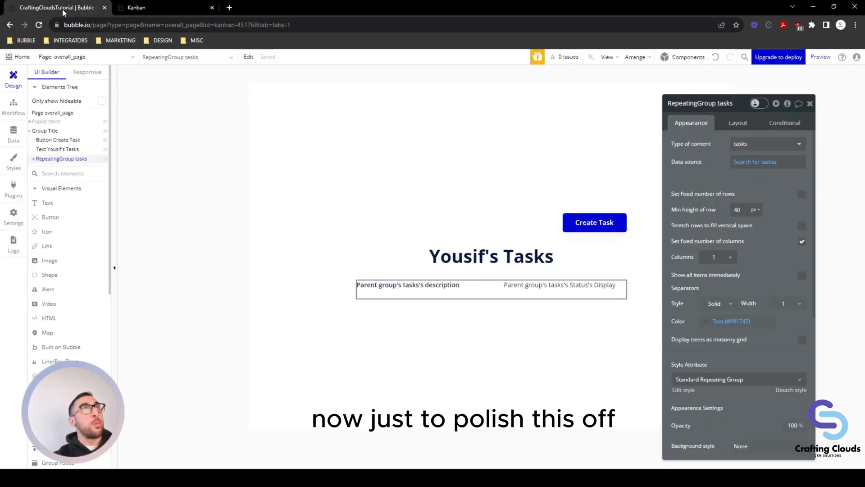
left_click(47, 121)
left_click(434, 188)
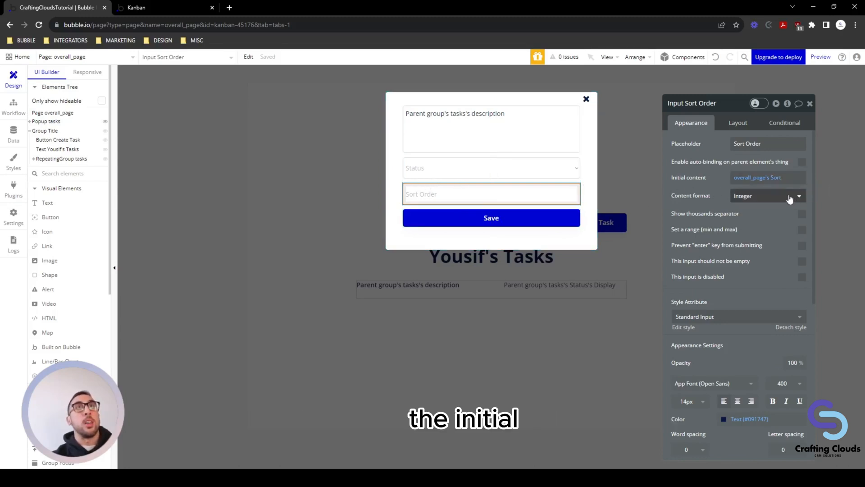
left_click(459, 174)
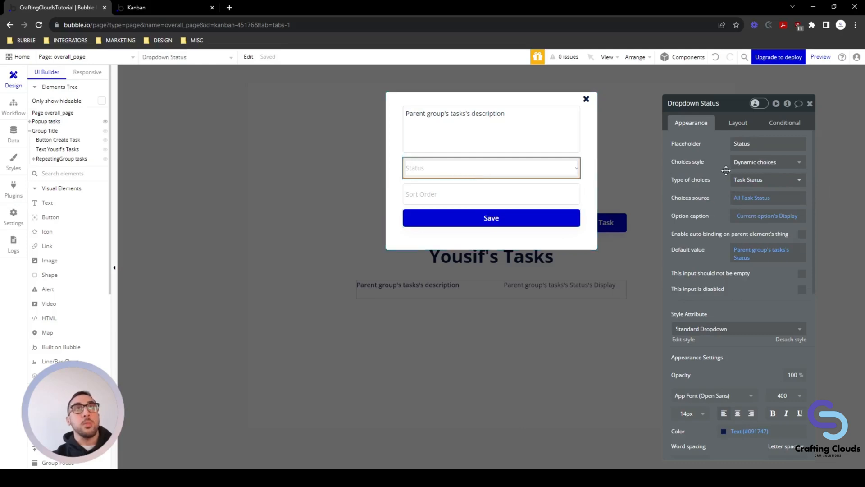
left_click(496, 203)
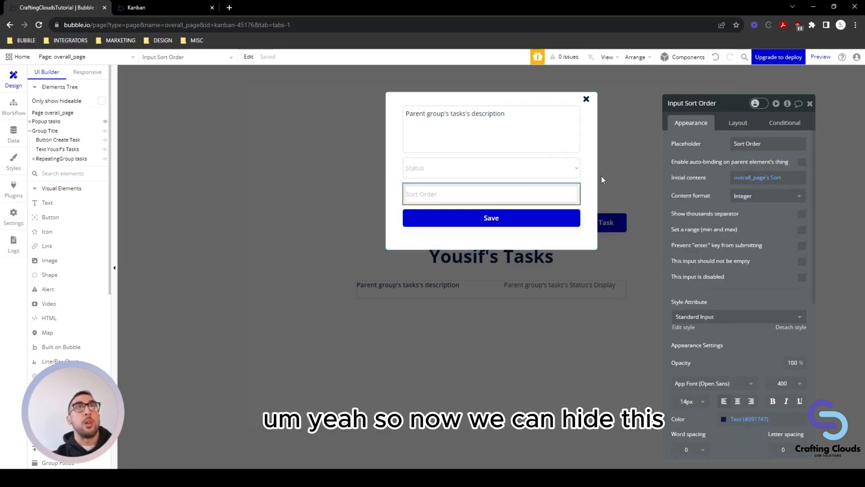
left_click(743, 129)
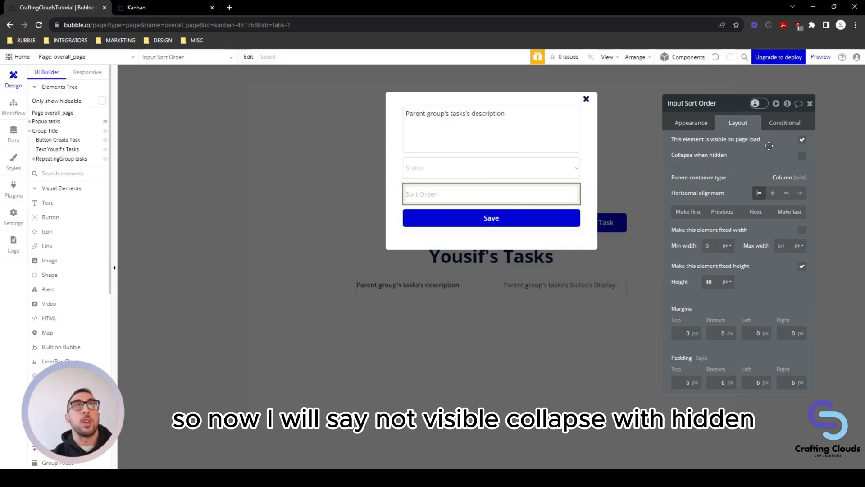
left_click(802, 140)
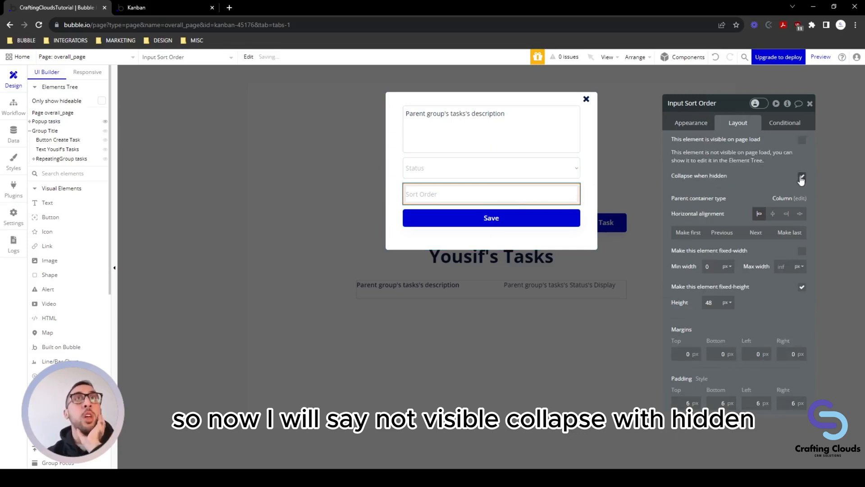
Step: Reload the Kanban preview, change the Do laundry task's status to In Progress and save it
left_click(169, 10)
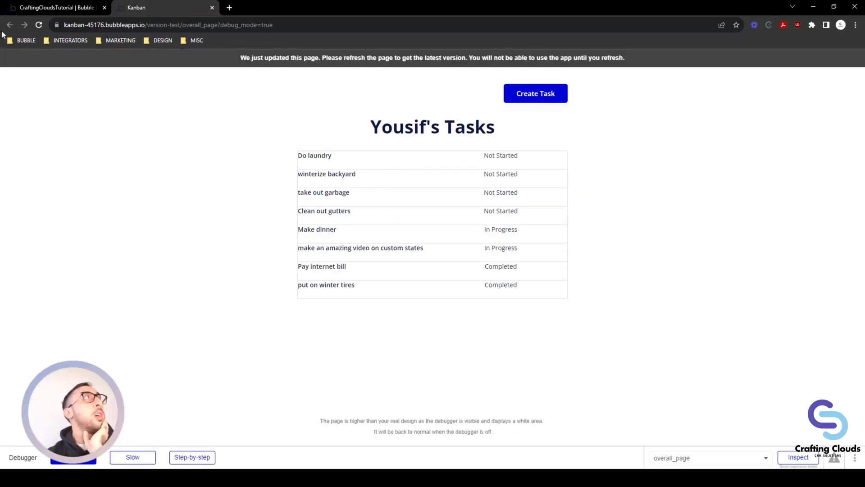
left_click(38, 26)
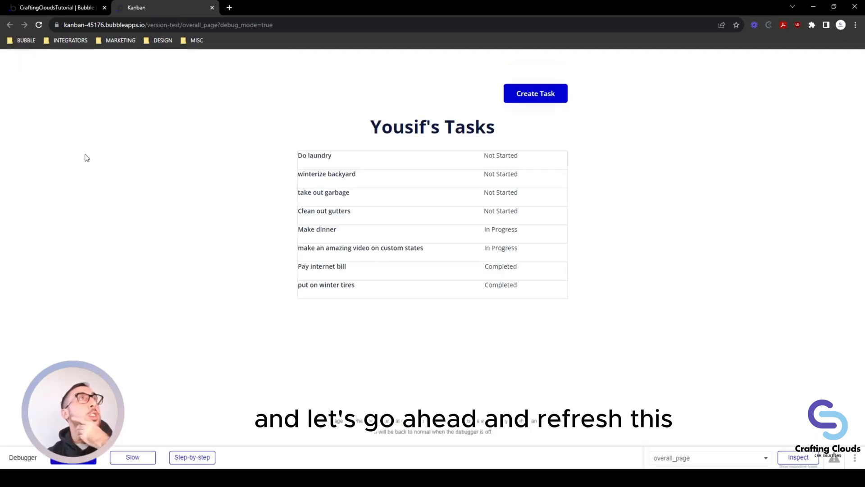
left_click(318, 156)
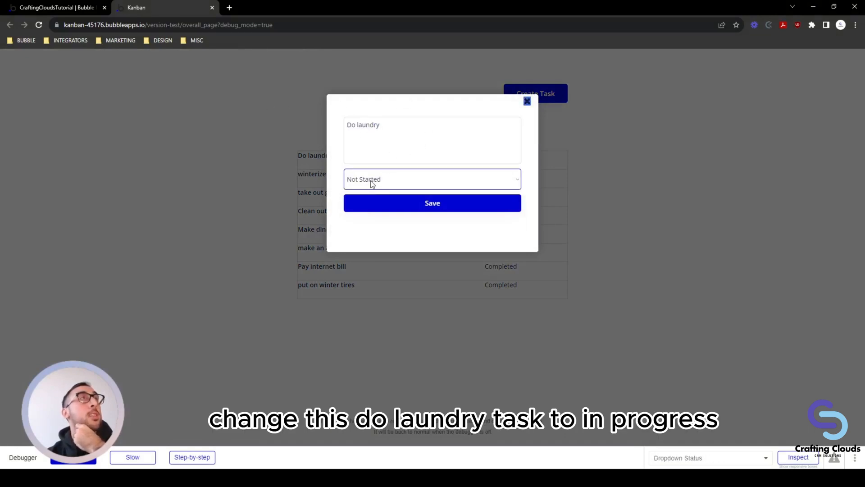
left_click(378, 216)
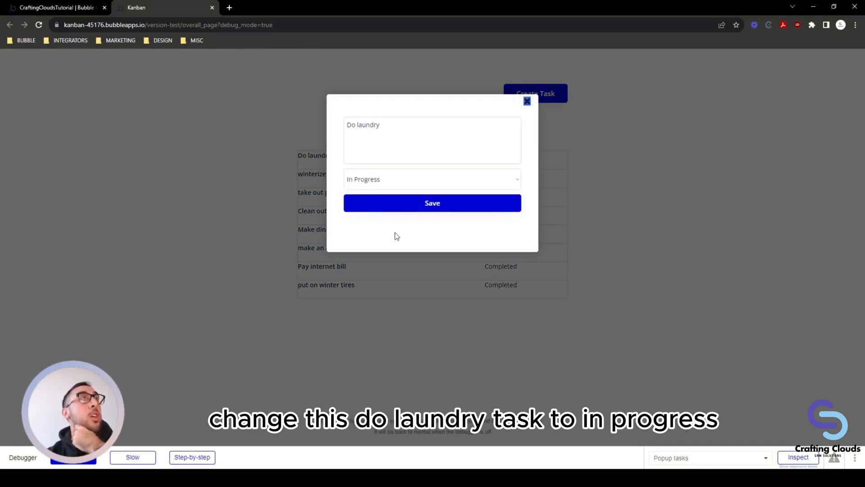
left_click(410, 205)
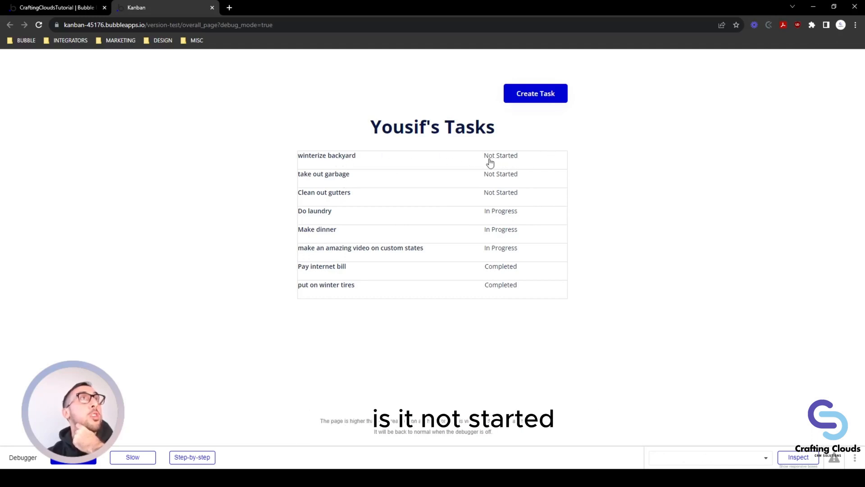
Step: Change the winterize backyard task's status to Completed and save it
left_click(334, 158)
left_click(415, 184)
left_click(379, 224)
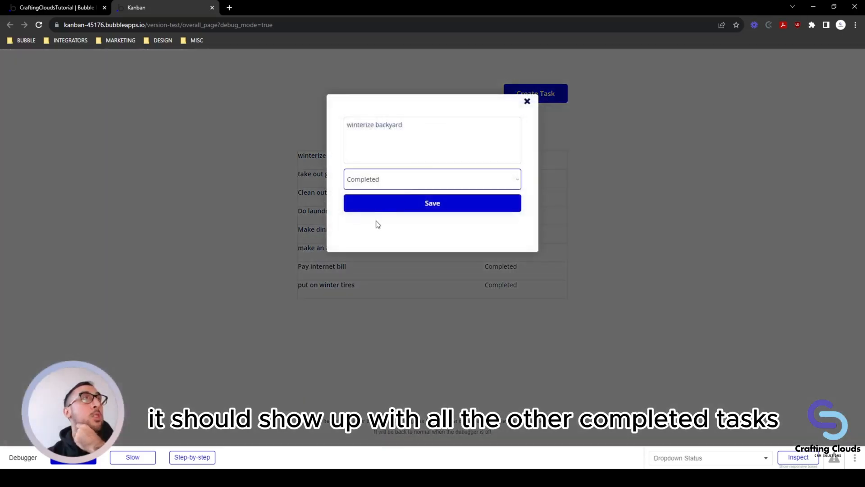
left_click(398, 206)
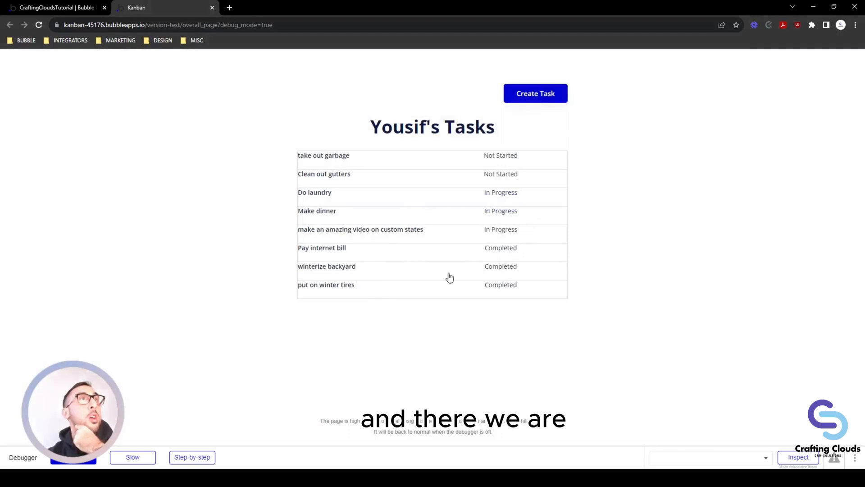